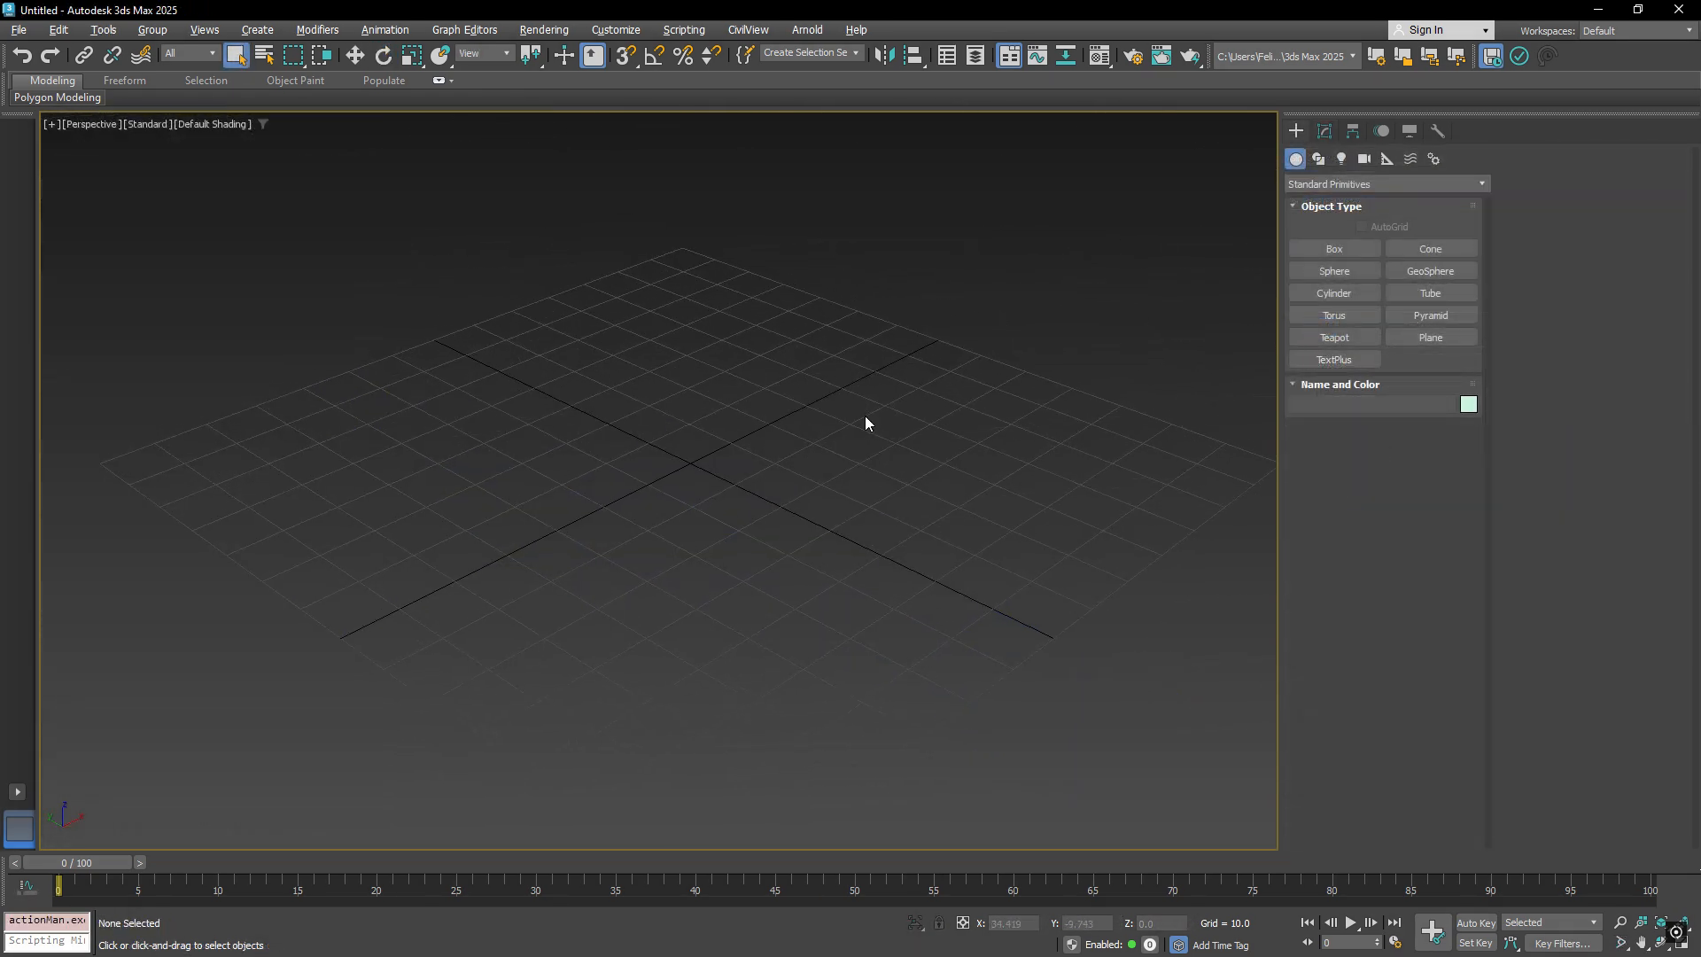
# Create a sphere-shaped Control Helper at the centre of the grid and open its parameters for modification.
pyautogui.click(1386, 159)
pyautogui.click(1335, 361)
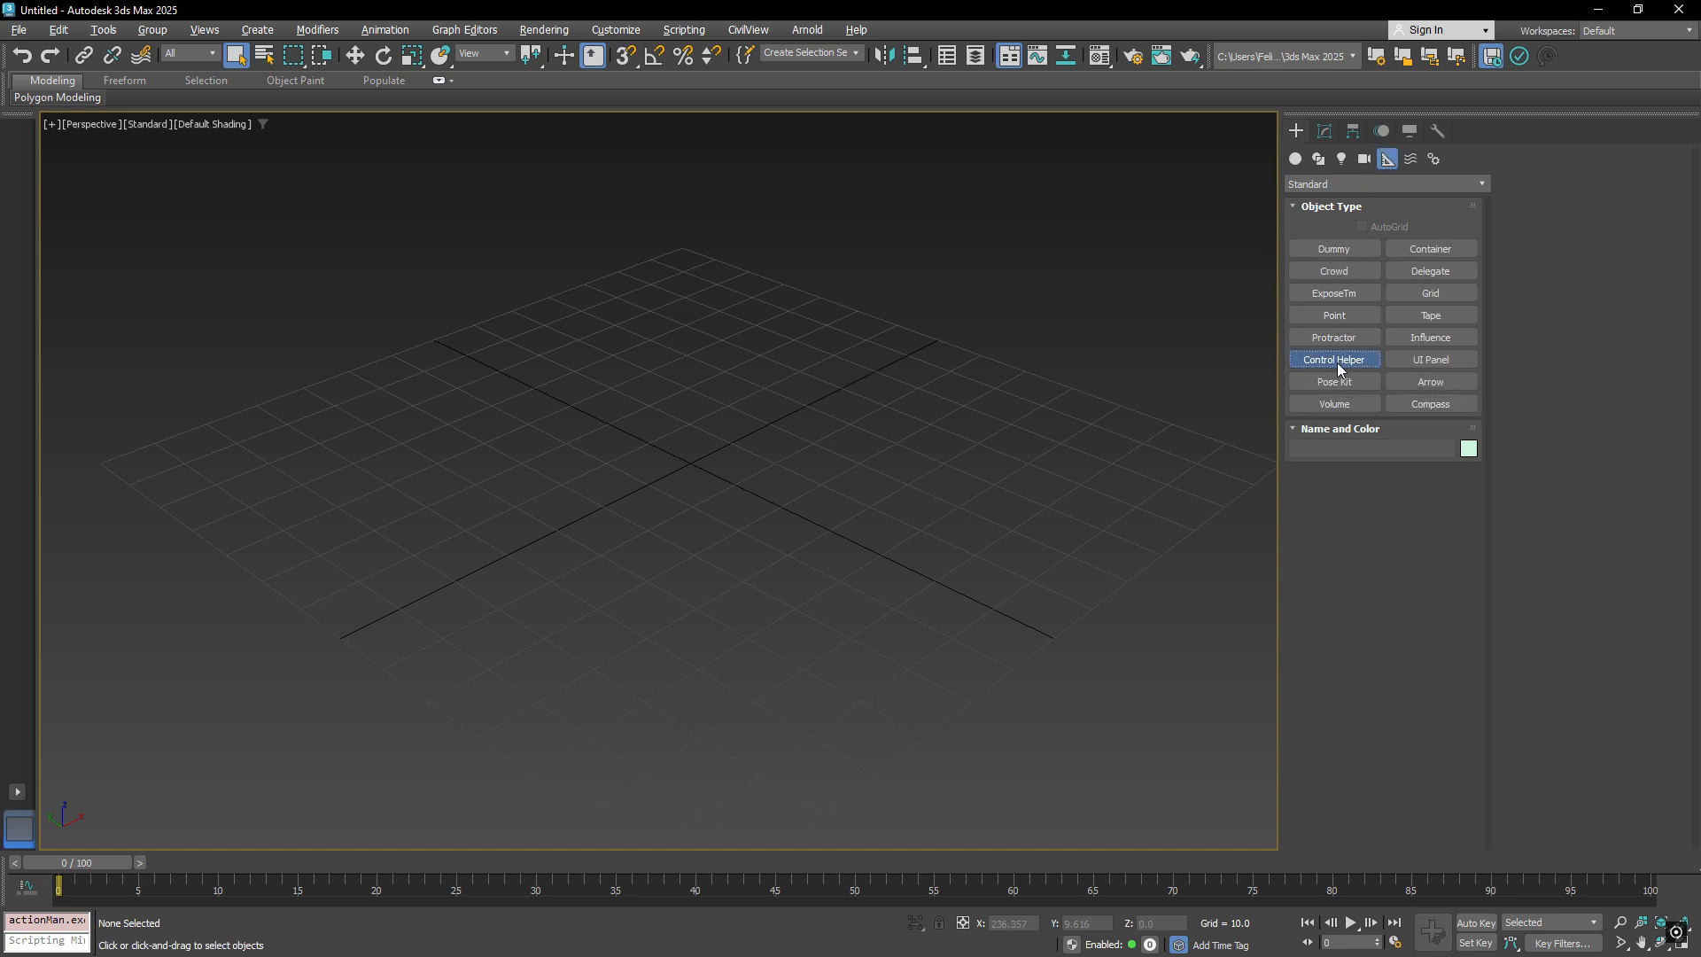
pyautogui.click(692, 491)
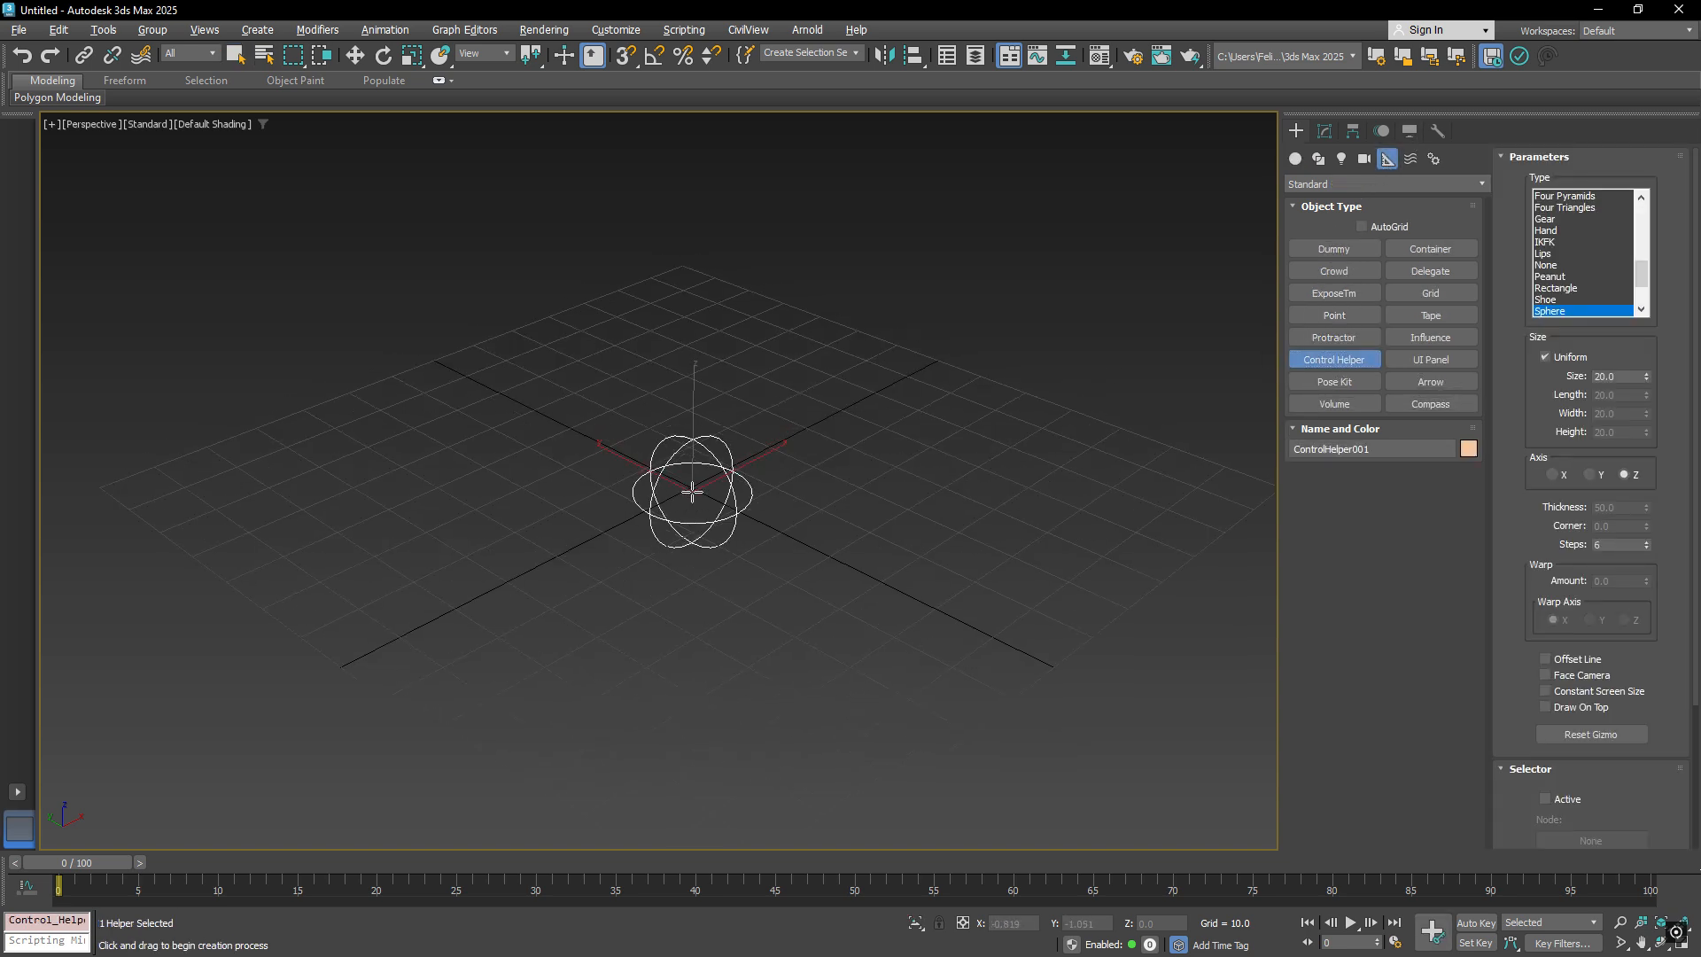
pyautogui.rightClick(692, 491)
pyautogui.scroll(5, 698, 481)
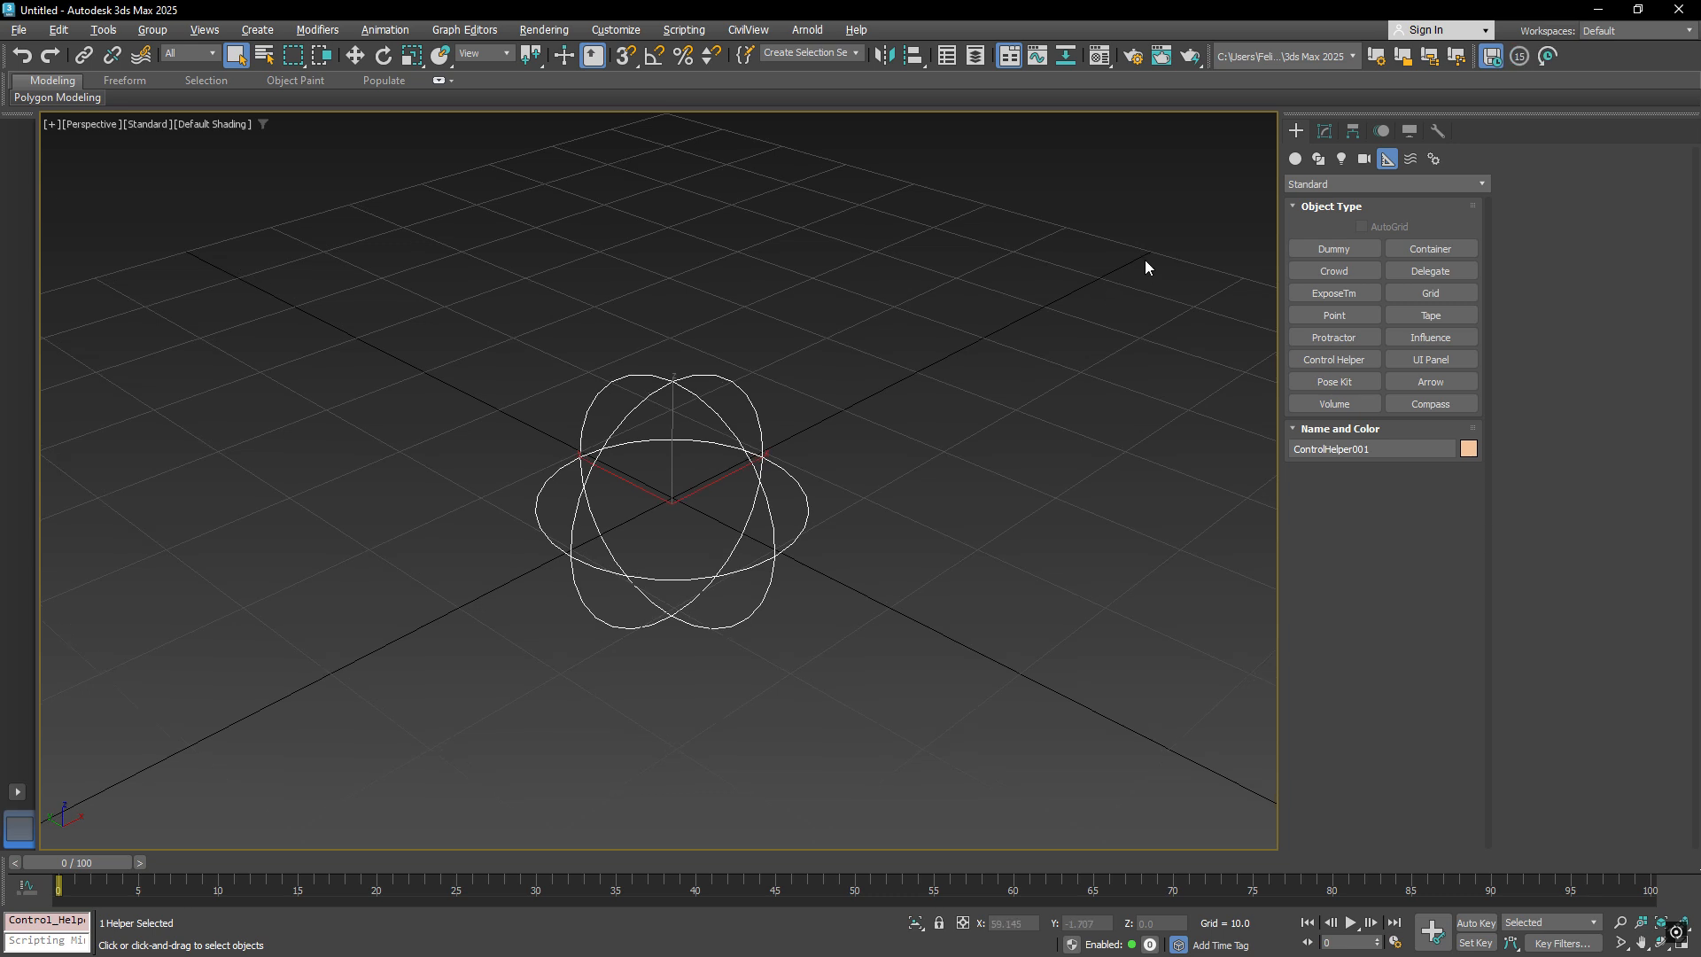
pyautogui.click(1328, 134)
# Try moving the control helper along the X axis to about 22, and undo the move.
pyautogui.scroll(-4, 899, 387)
pyautogui.moveTo(875, 380); pyautogui.dragTo(713, 431, button='middle')
pyautogui.scroll(3, 700, 456)
pyautogui.press('w')
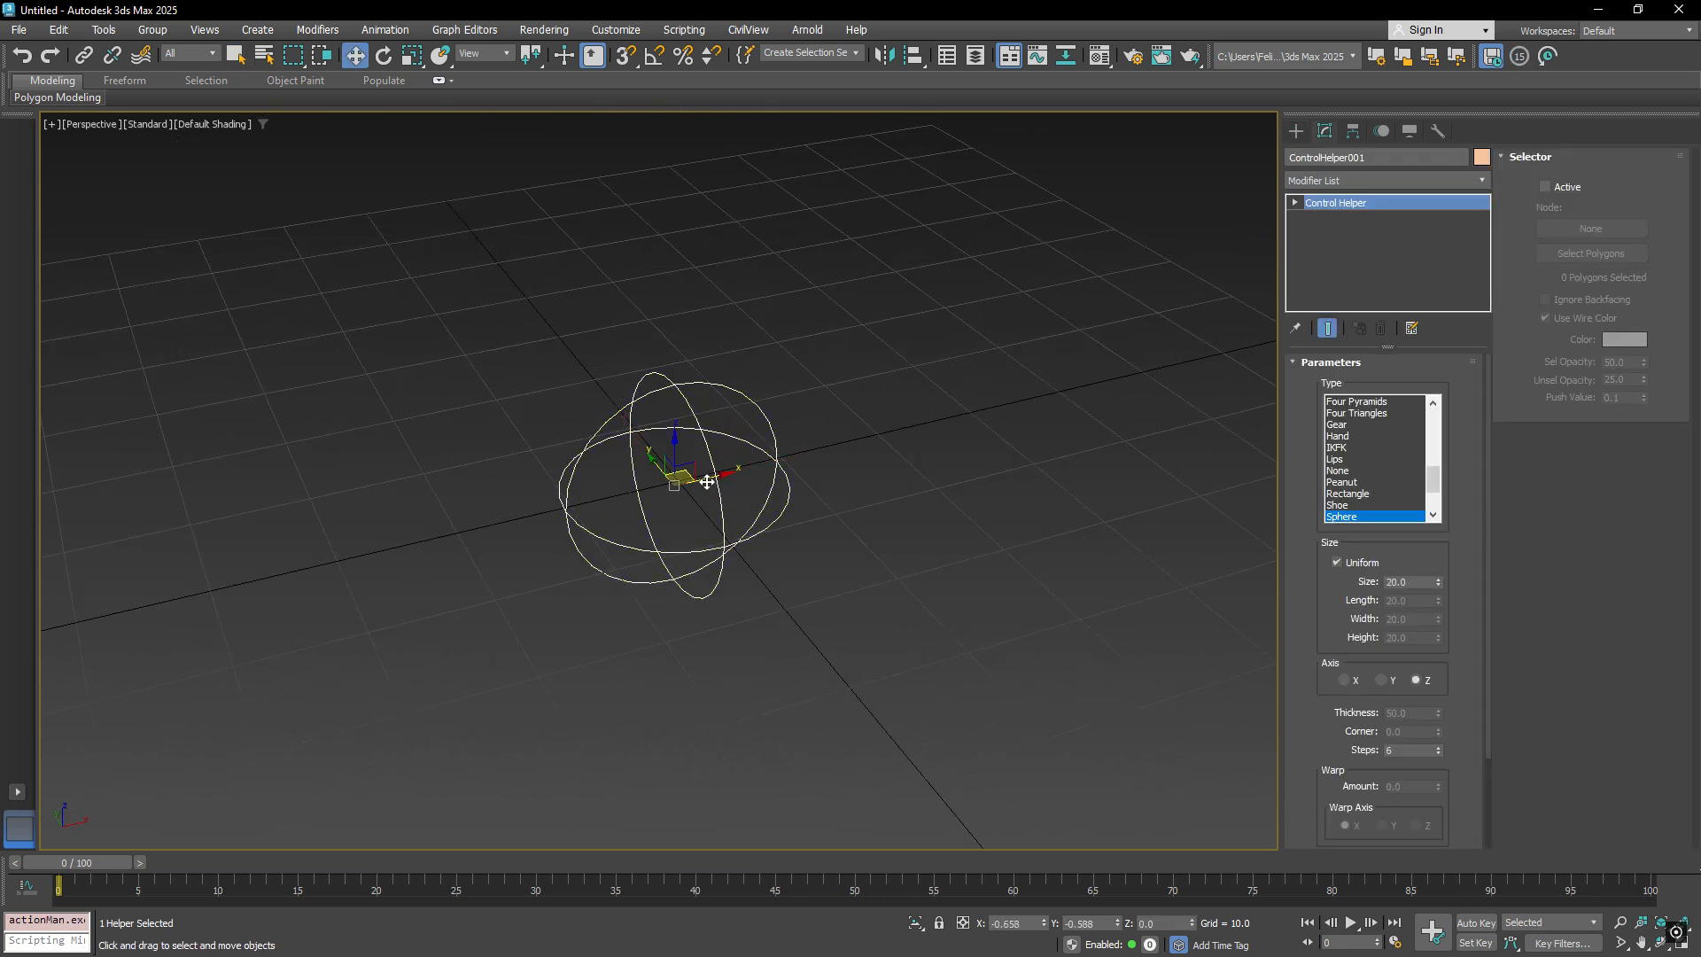
pyautogui.moveTo(726, 475); pyautogui.dragTo(824, 476)
pyautogui.rightClick(703, 482)
pyautogui.scroll(-4, 703, 484)
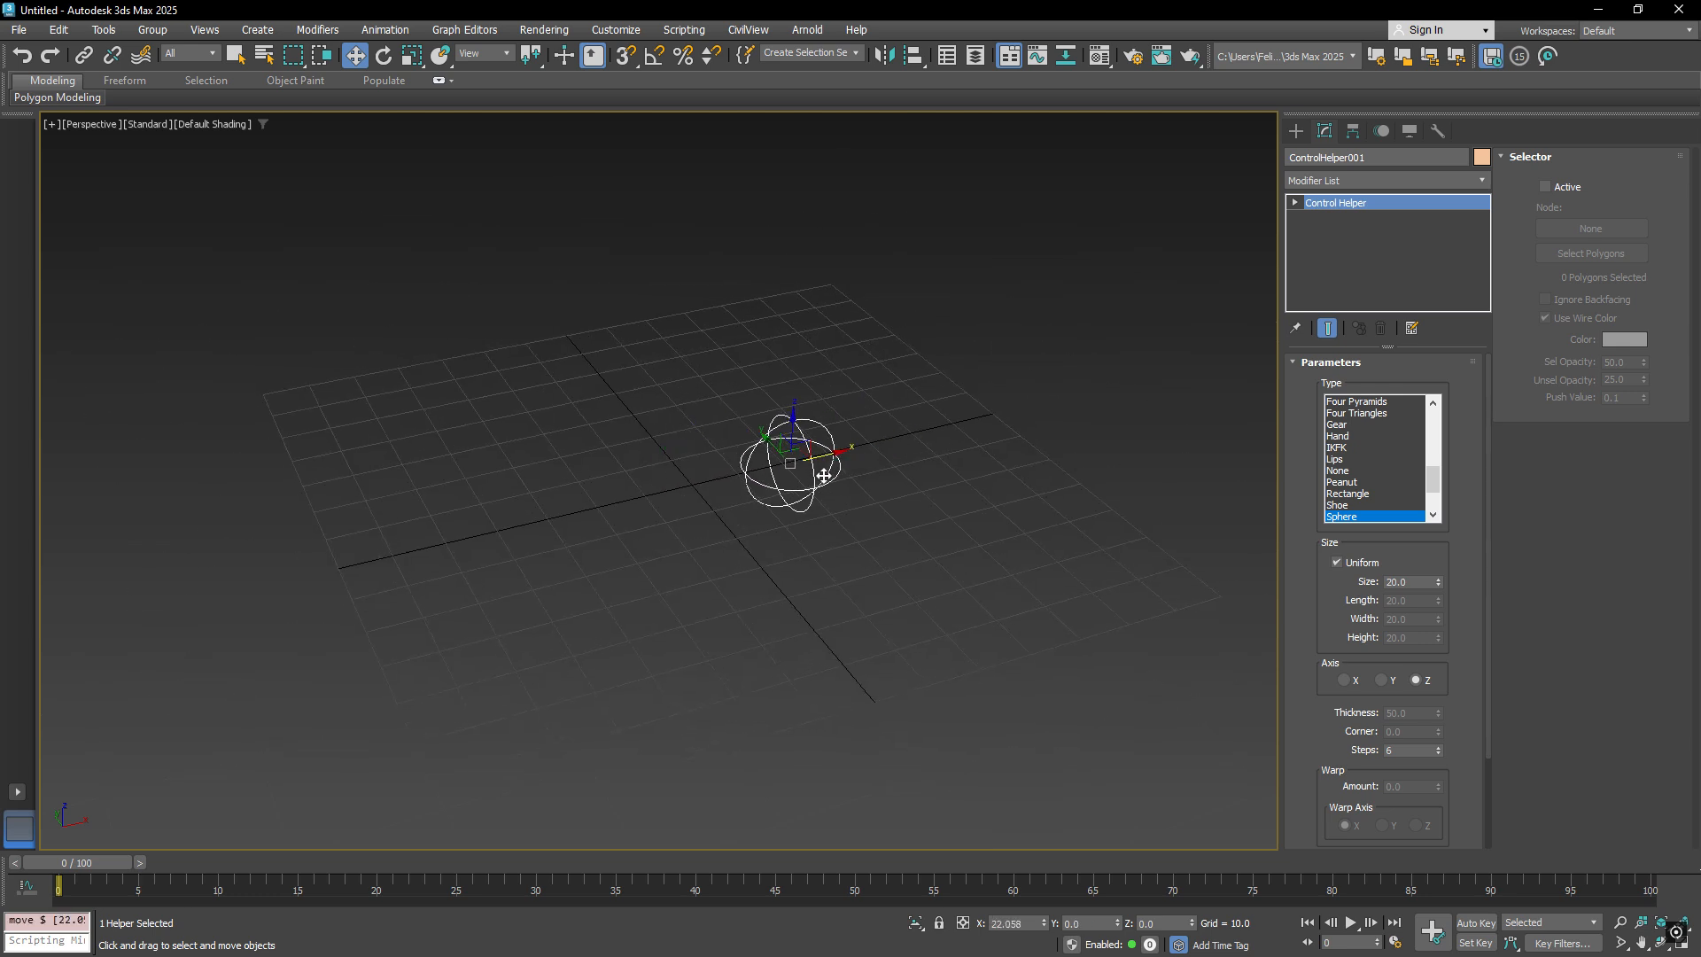
pyautogui.moveTo(835, 445); pyautogui.dragTo(760, 459, button='middle')
pyautogui.scroll(3, 762, 457)
pyautogui.hotkey('ctrl', 'z')
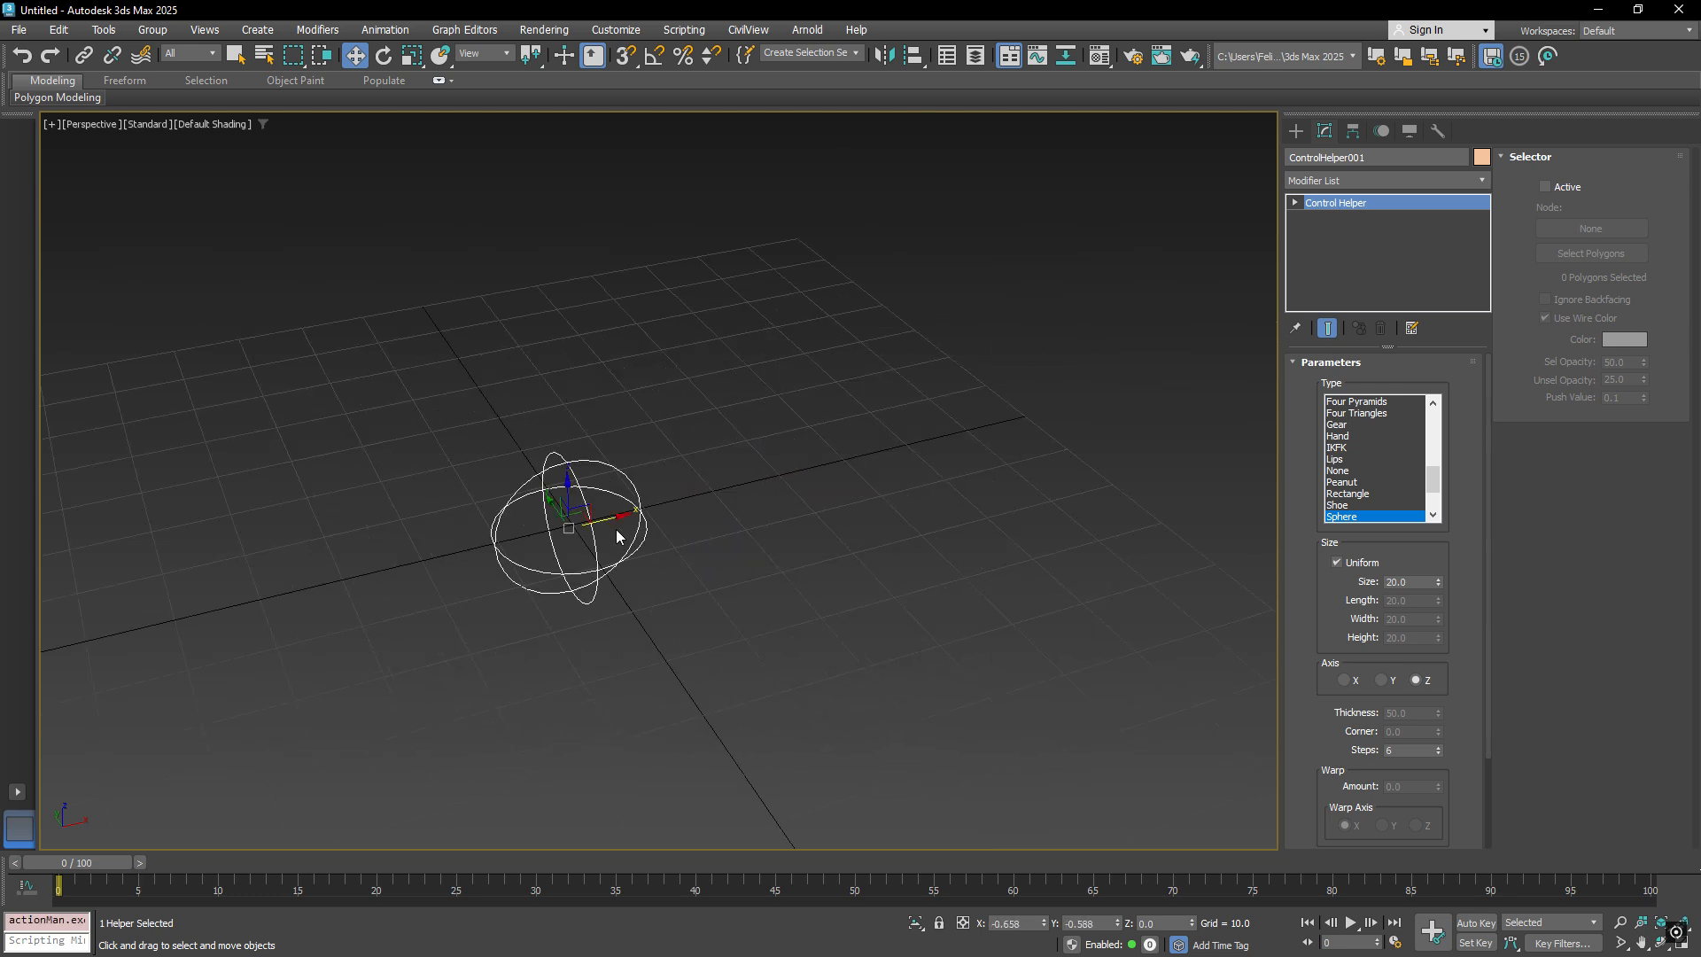
pyautogui.scroll(5, 609, 518)
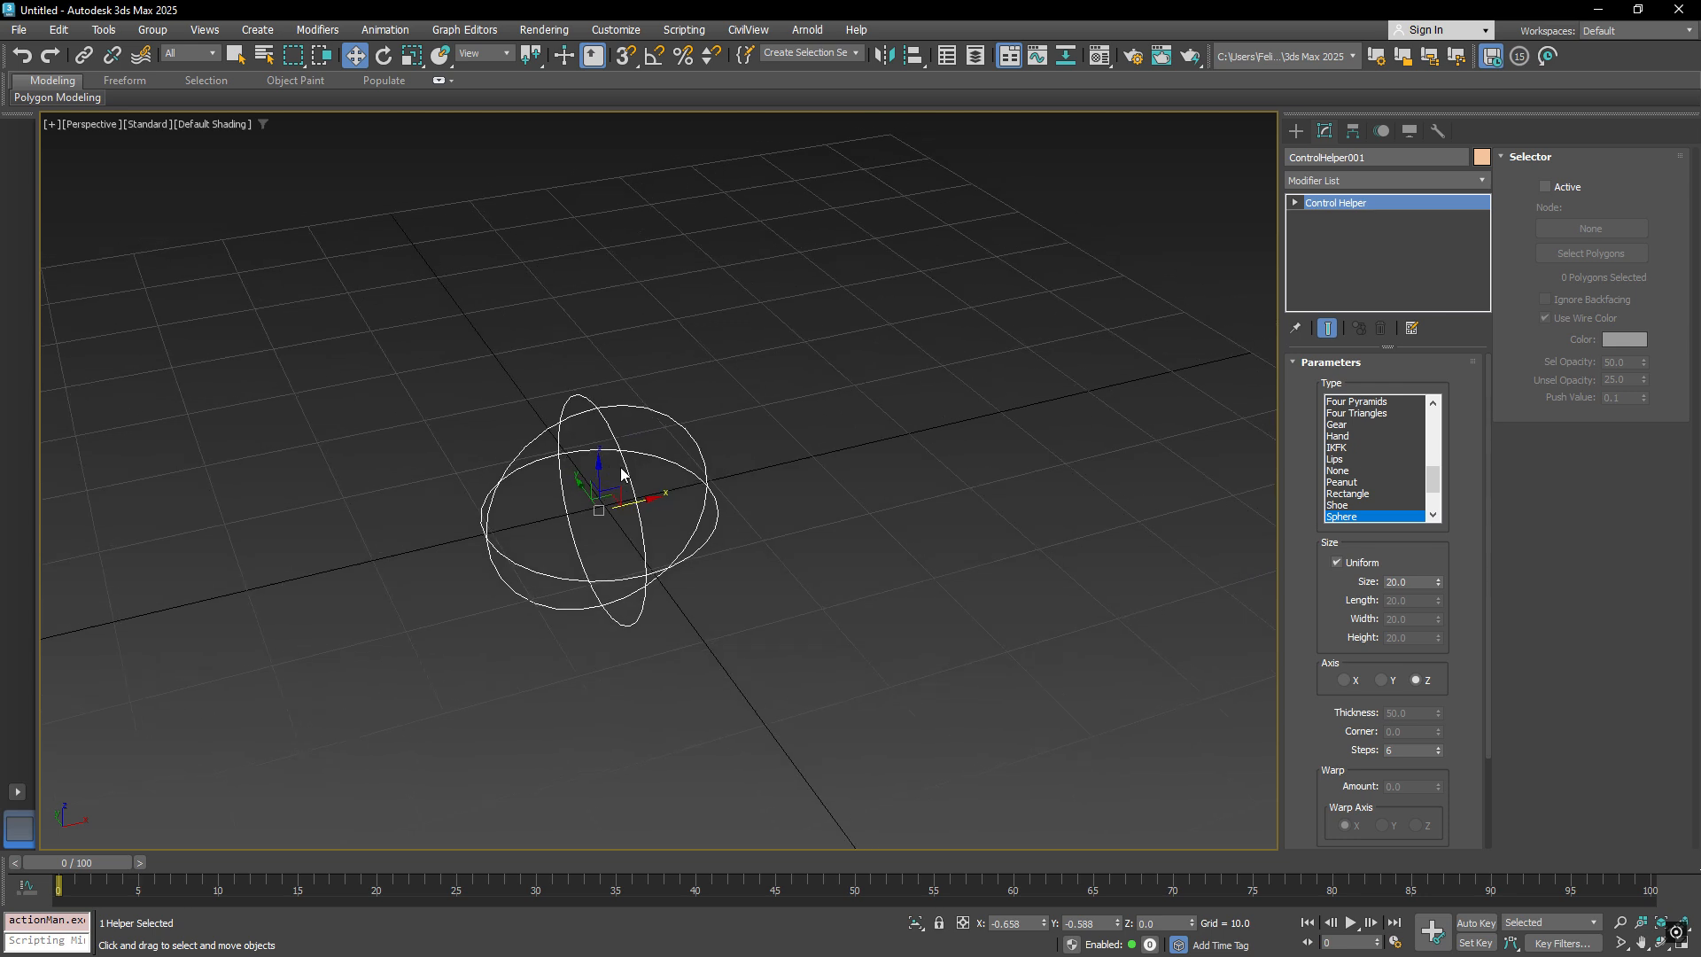
# Try the Arrow, Arrow Cross, Arrow Cylinder, Arrow Mixed, Box and Character shape types on the control helper.
pyautogui.moveTo(1431, 486); pyautogui.dragTo(1443, 428)
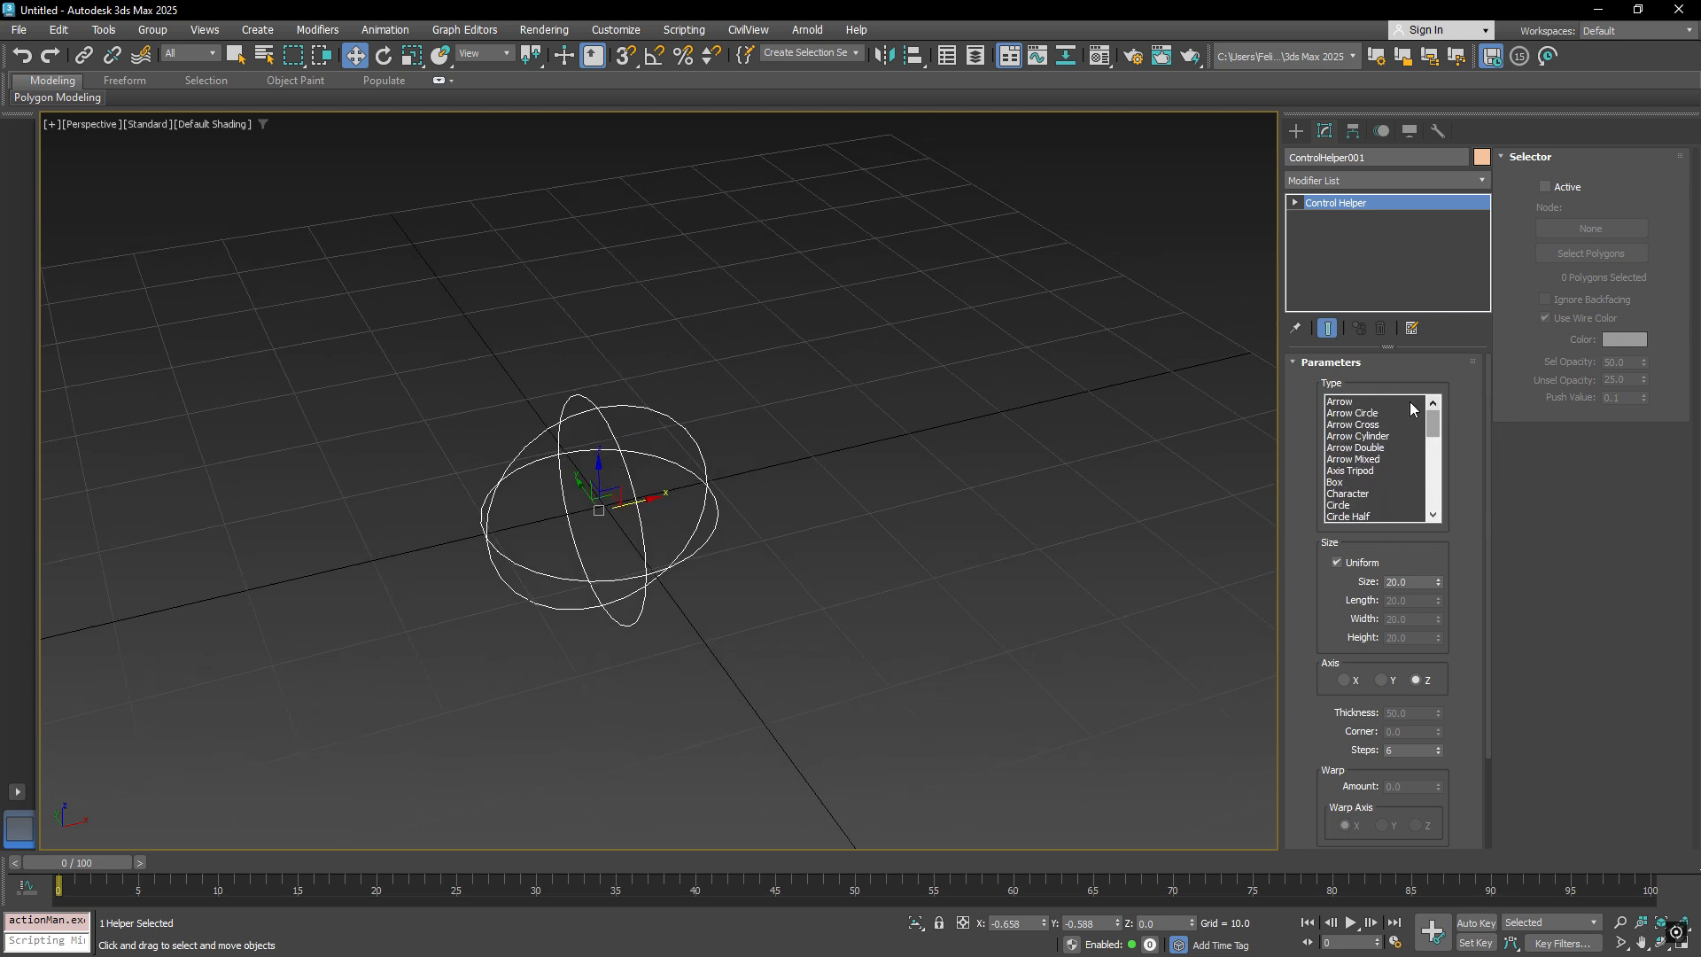
pyautogui.click(1364, 404)
pyautogui.click(1362, 425)
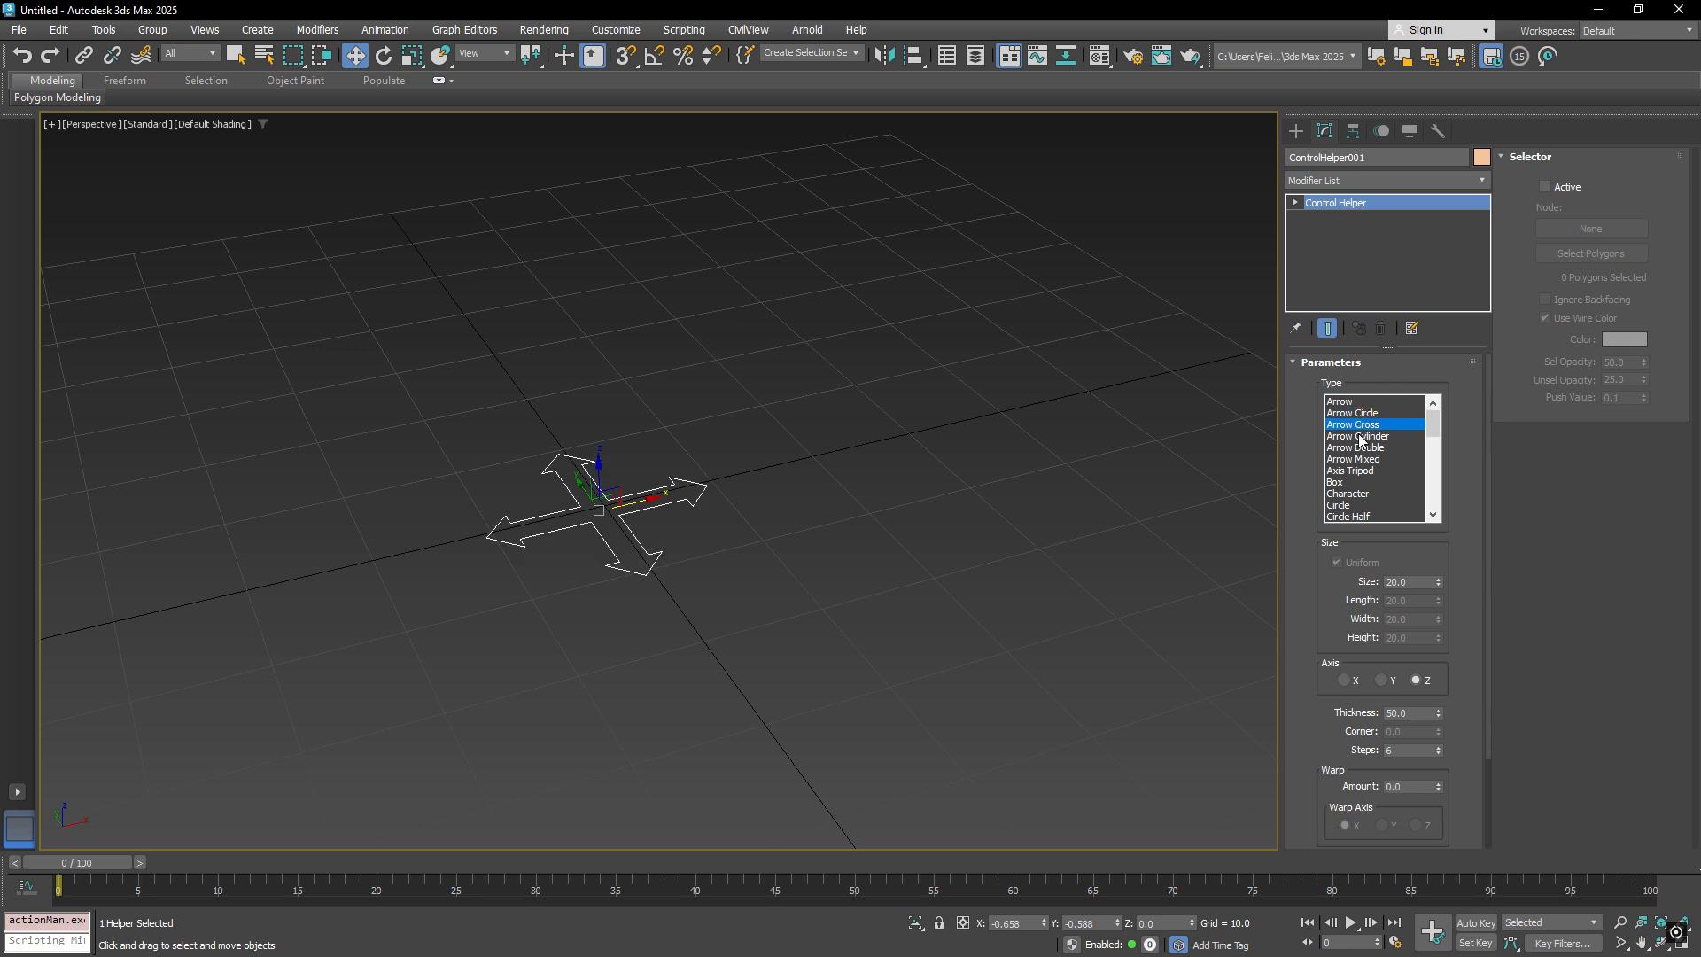
pyautogui.click(1361, 437)
pyautogui.click(1359, 460)
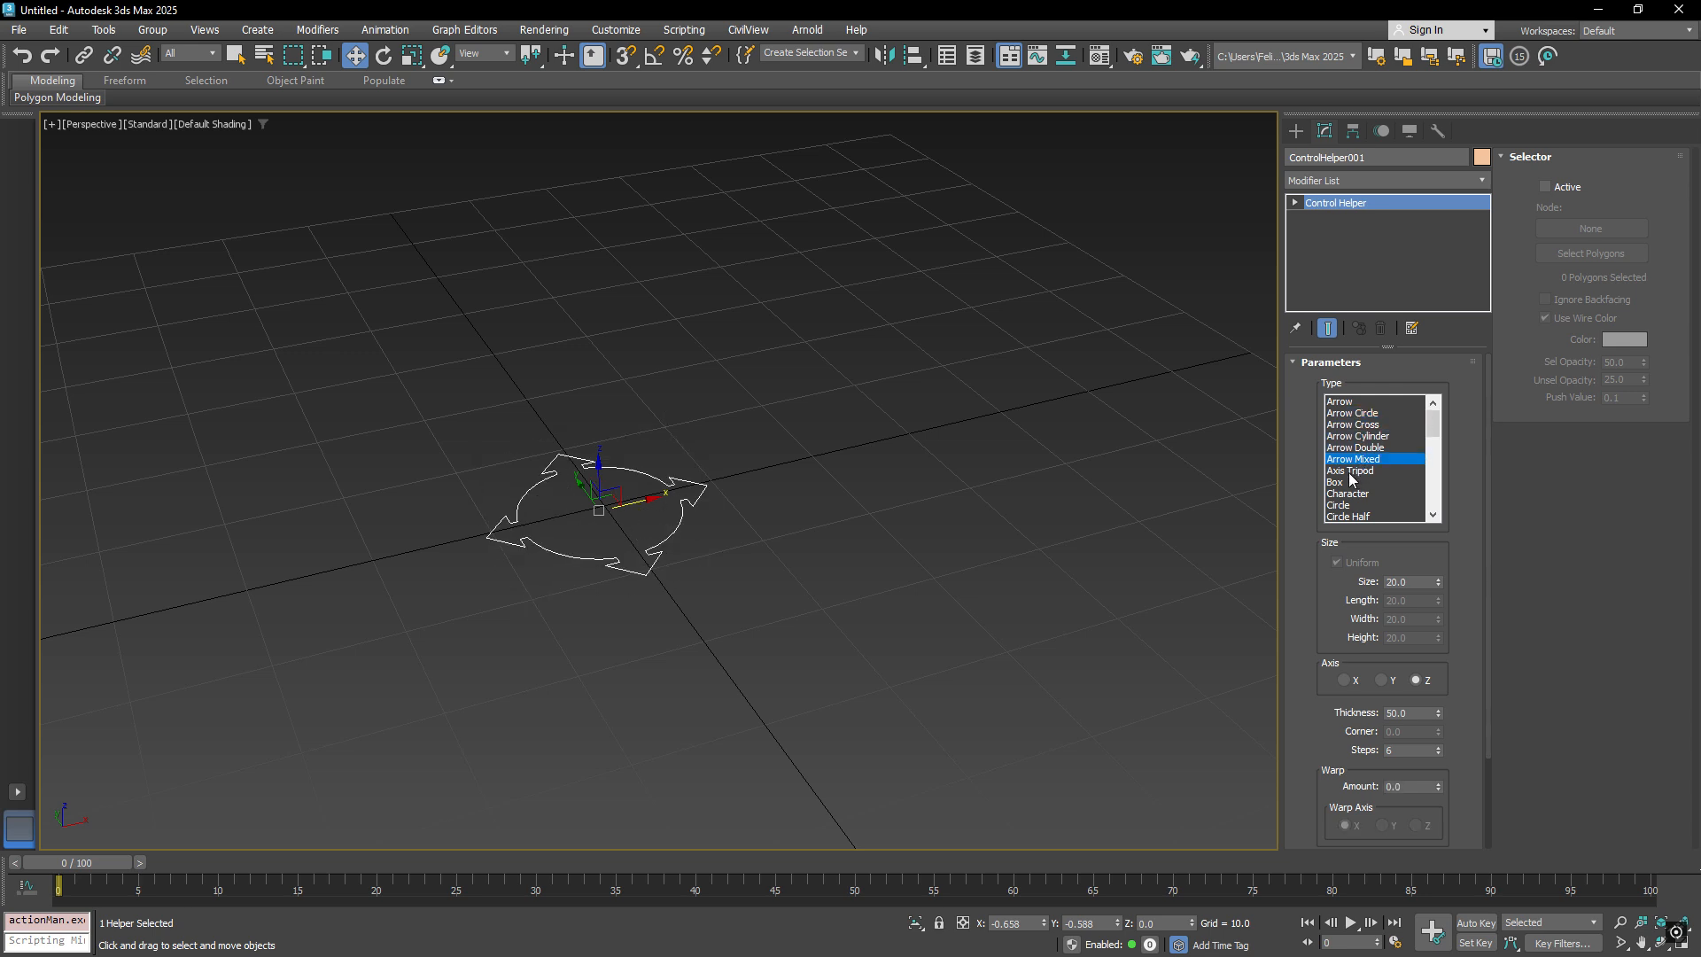
pyautogui.click(1349, 483)
pyautogui.scroll(-1, 1351, 482)
pyautogui.click(1352, 460)
pyautogui.scroll(-1, 1352, 461)
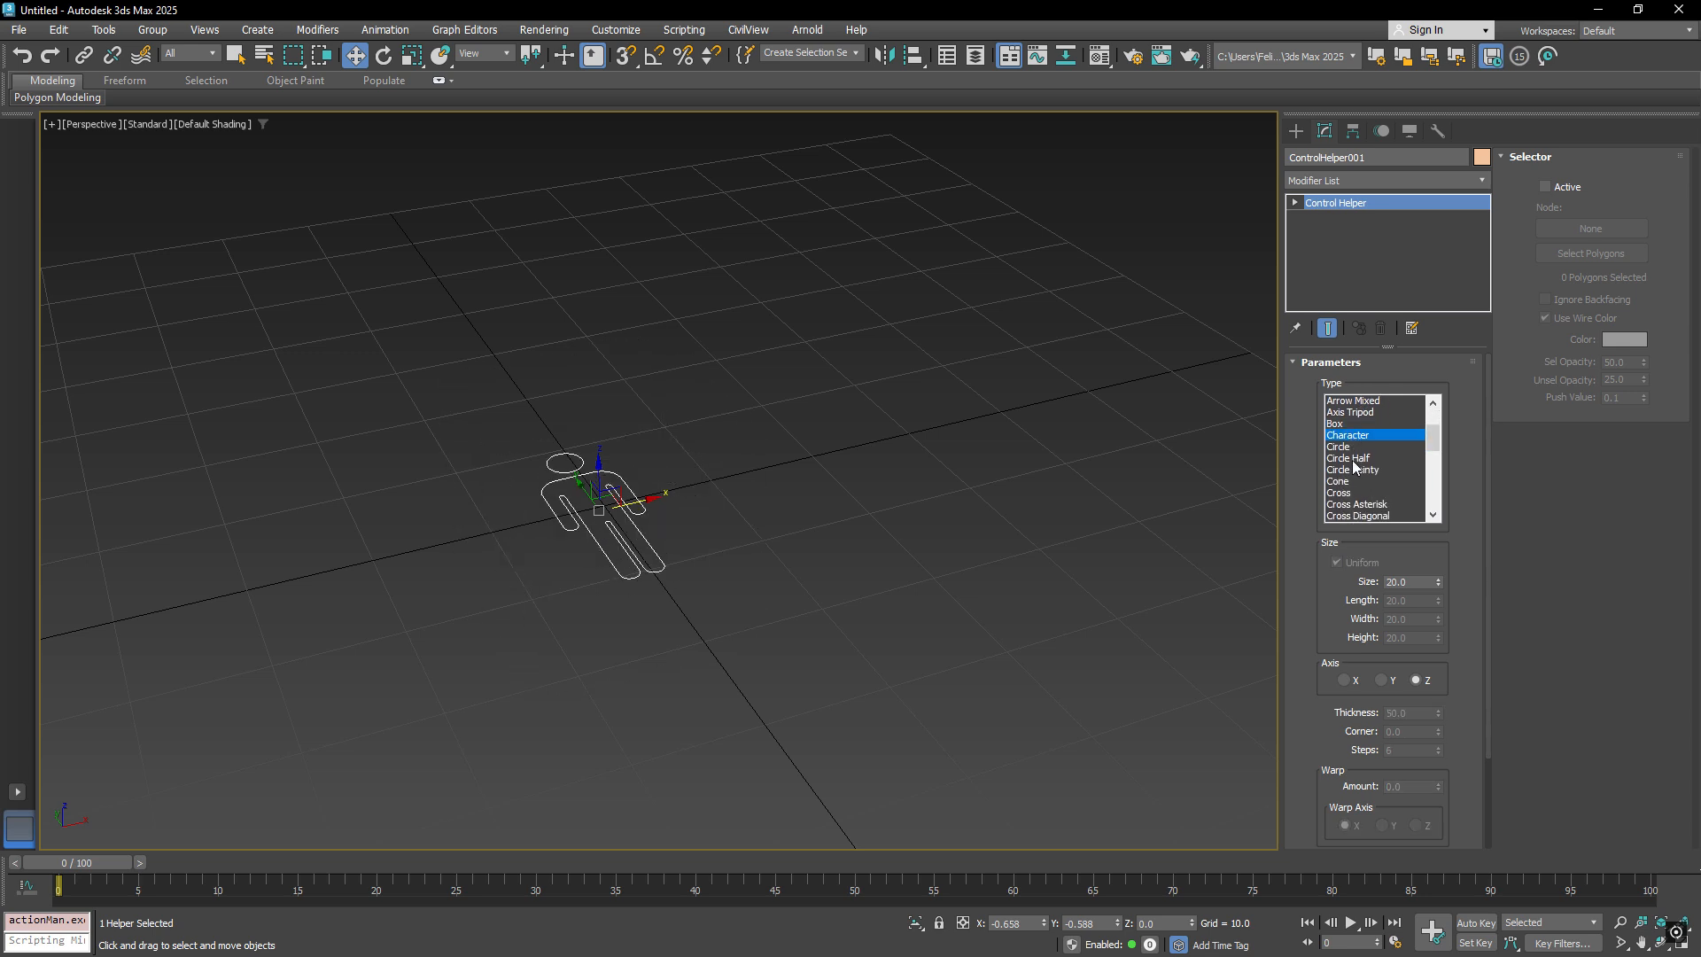
# Try the Circle Half, Circle Pointy, Cone, Cross Diagonal, Cross Flat and Cylinder shape types on the helper.
pyautogui.click(1353, 460)
pyautogui.scroll(-1, 1353, 461)
pyautogui.click(1353, 460)
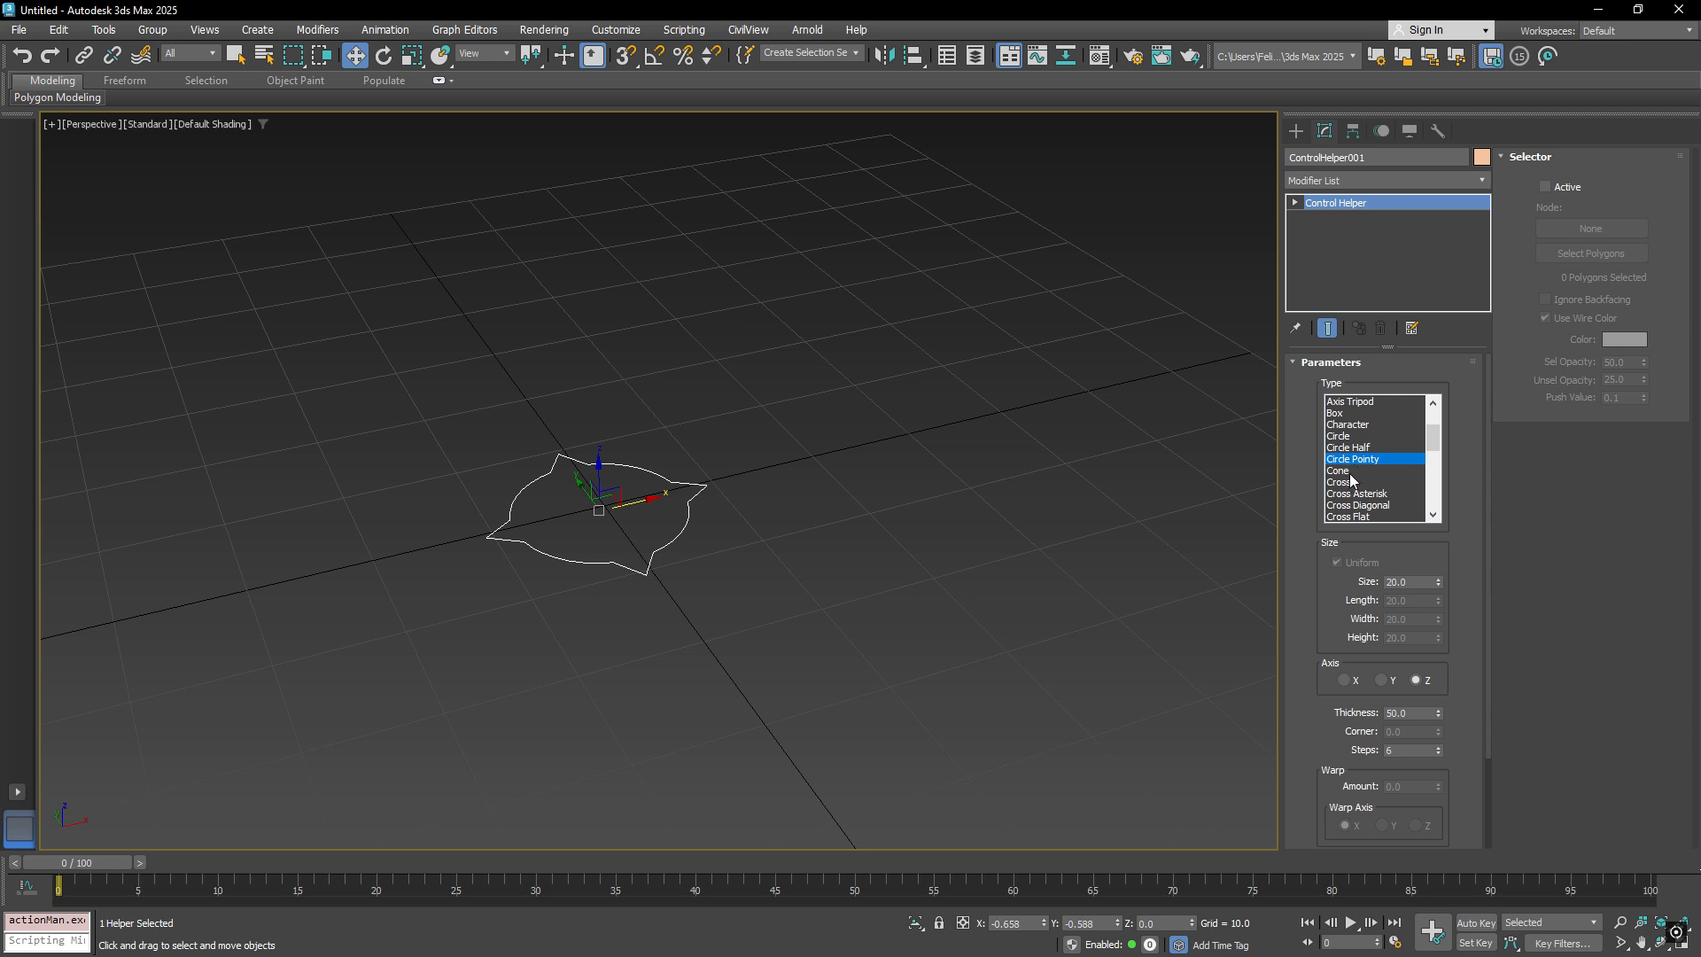
pyautogui.click(1351, 471)
pyautogui.scroll(-2, 1358, 480)
pyautogui.scroll(-1, 1359, 429)
pyautogui.click(1353, 404)
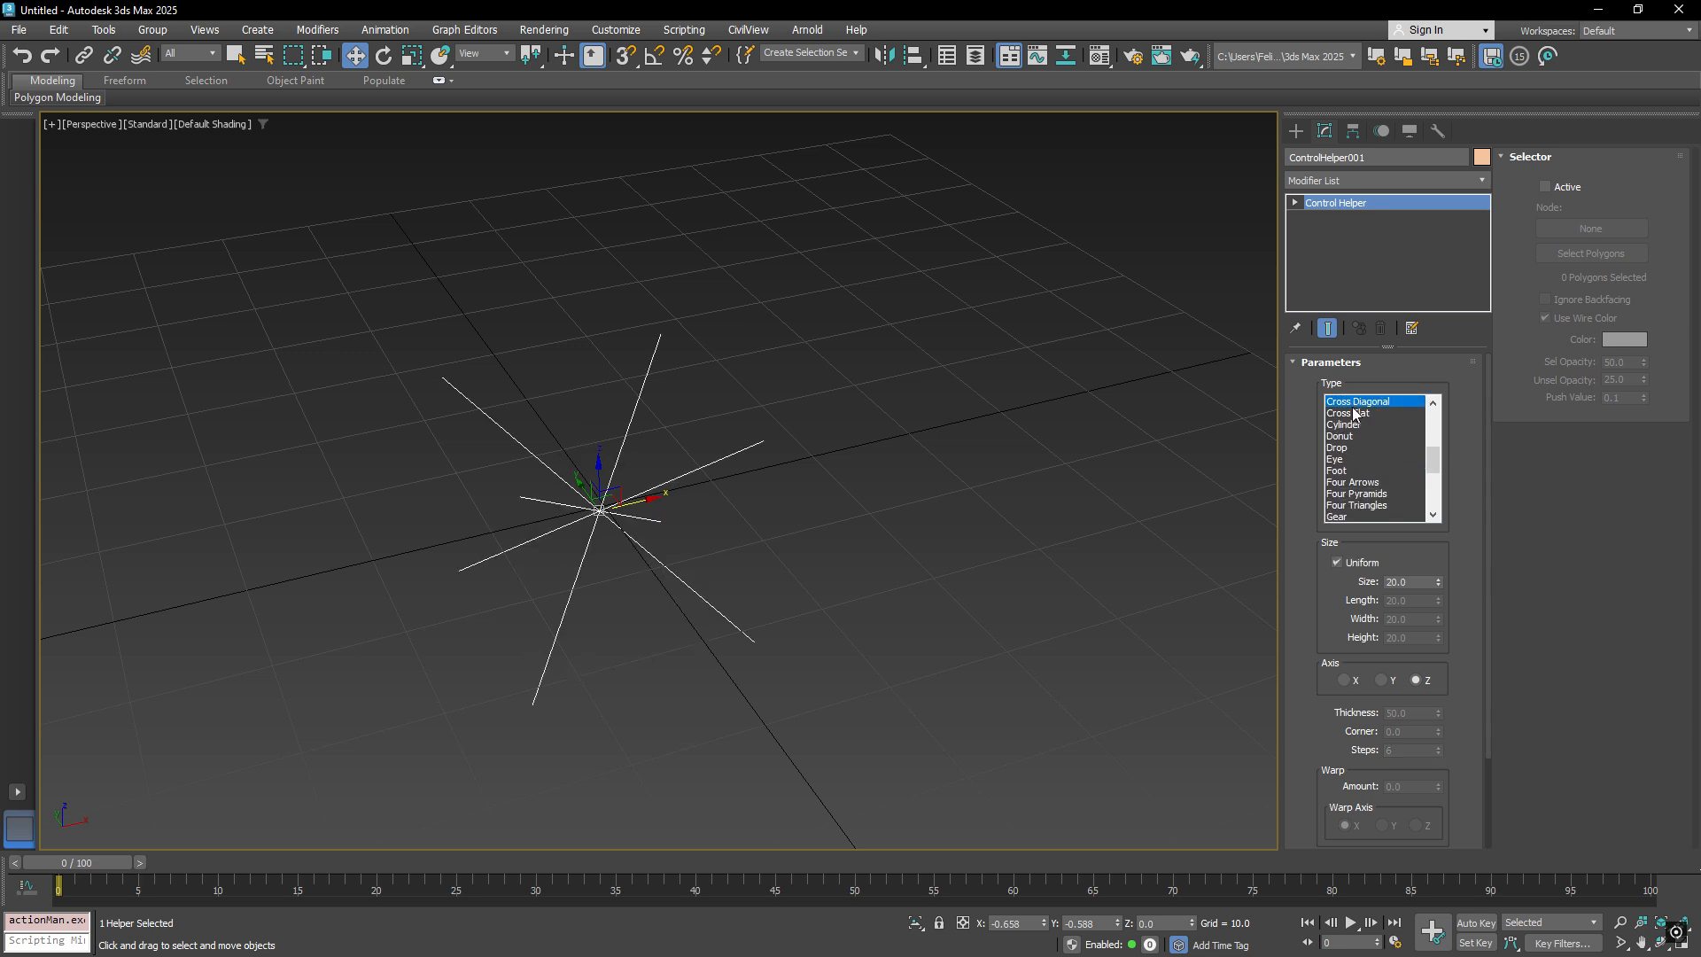
pyautogui.click(1352, 414)
pyautogui.click(1351, 426)
# Try the Sphere, Sphere Geo, Sphere Hemi, Sphere Icosa, Star and Star Smooth shape types on the helper.
pyautogui.scroll(-5, 1358, 449)
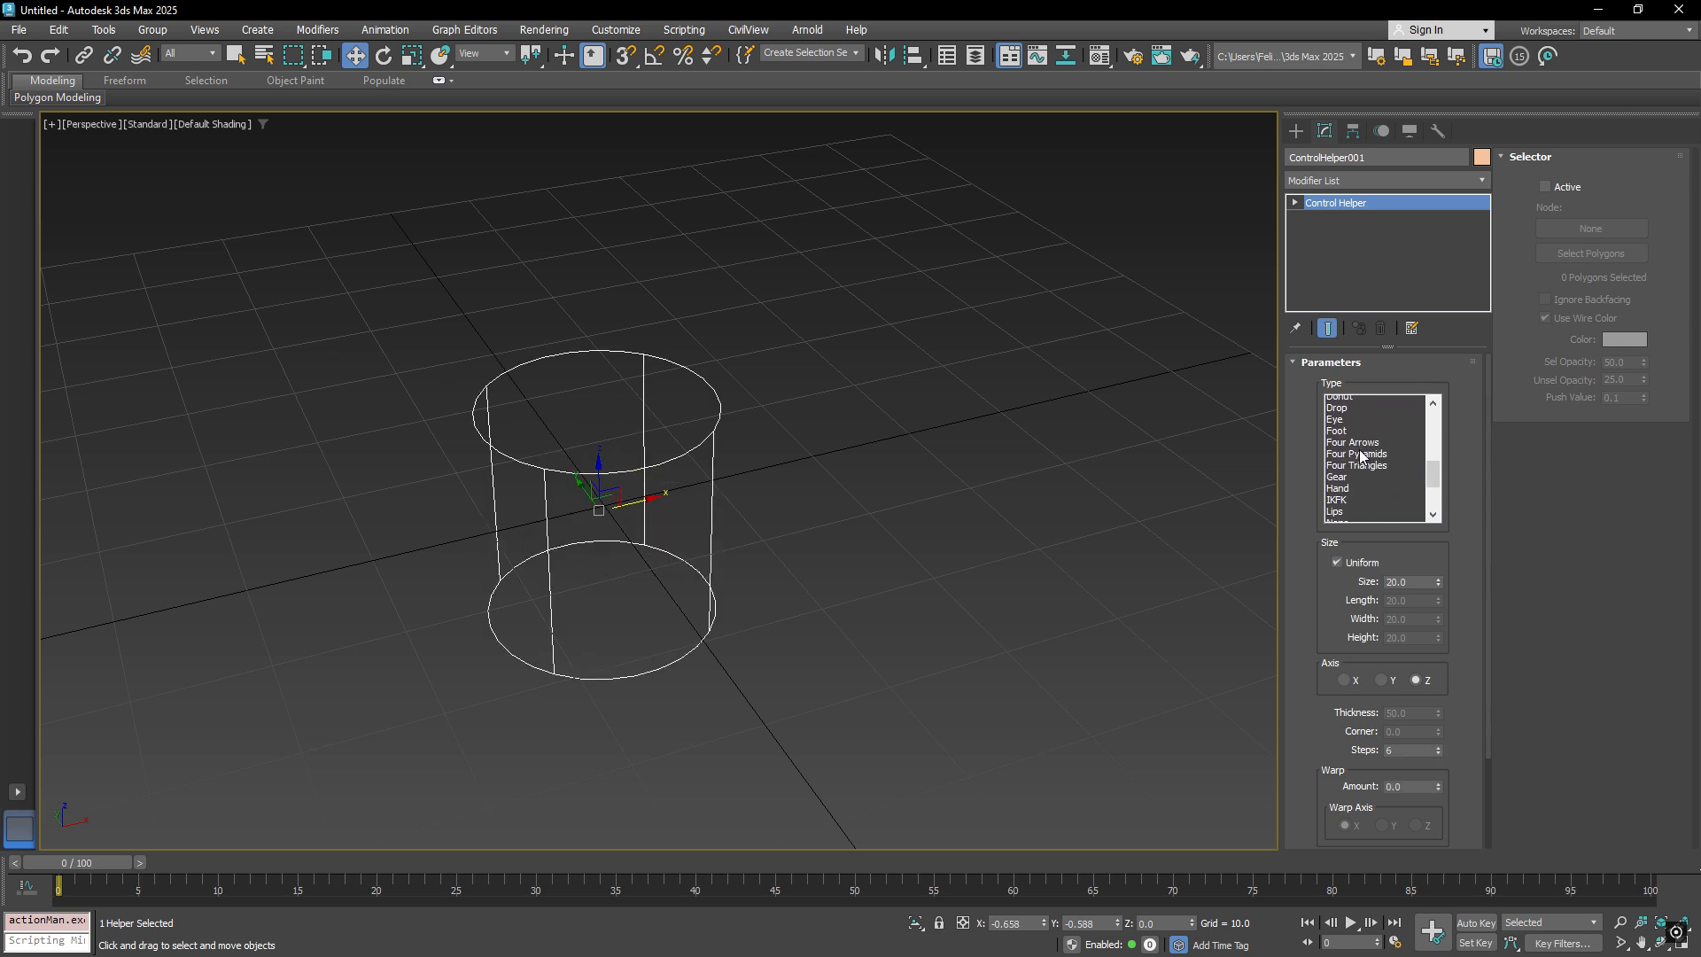
pyautogui.scroll(-1, 1359, 449)
pyautogui.click(1357, 448)
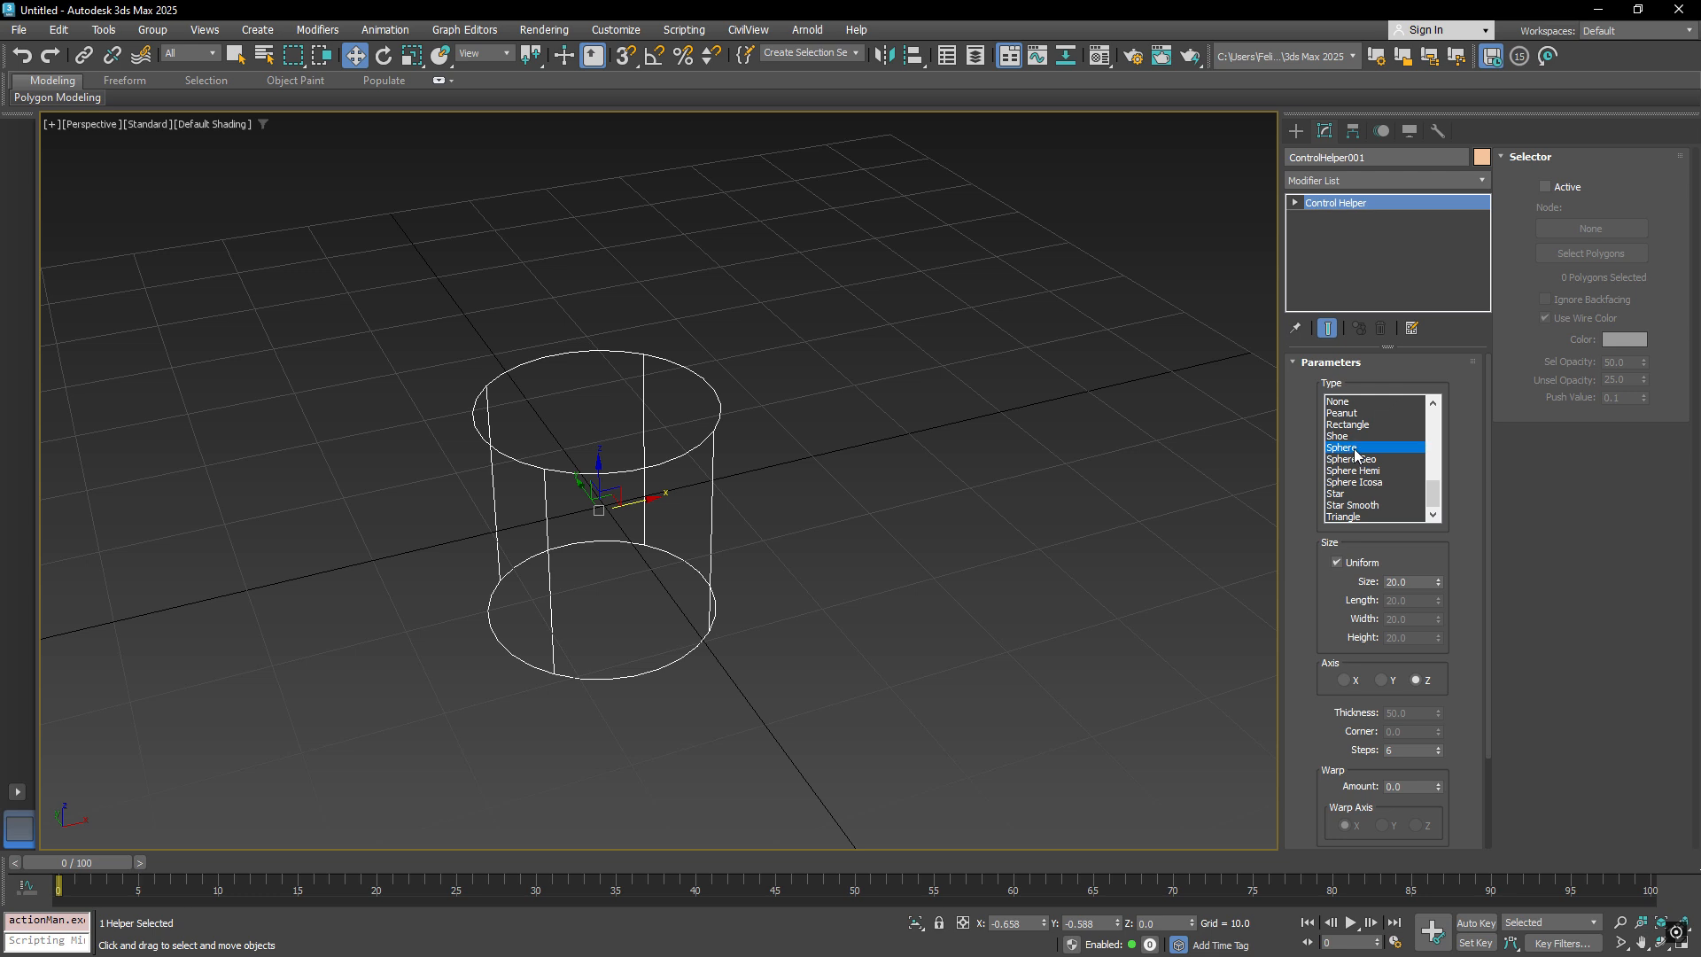
pyautogui.click(1354, 459)
pyautogui.click(1353, 470)
pyautogui.click(1352, 482)
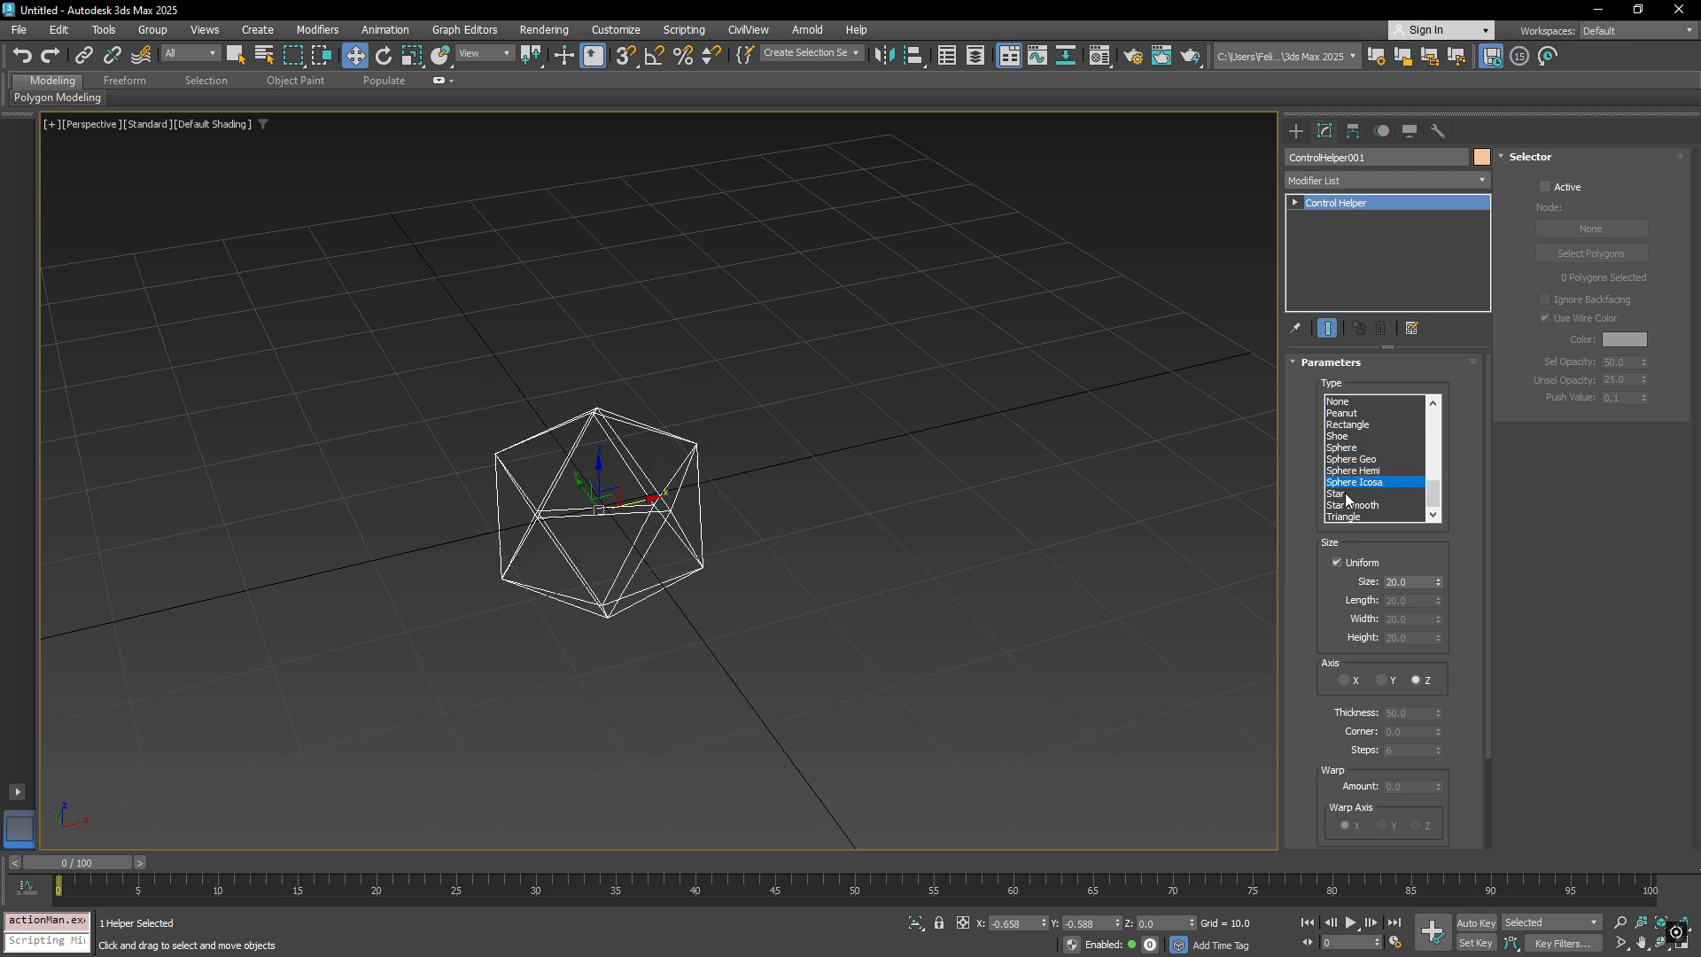
pyautogui.click(1348, 493)
pyautogui.click(1350, 505)
pyautogui.keyDown('alt'); pyautogui.moveTo(888, 388); pyautogui.dragTo(907, 438, button='middle'); pyautogui.keyUp('alt')
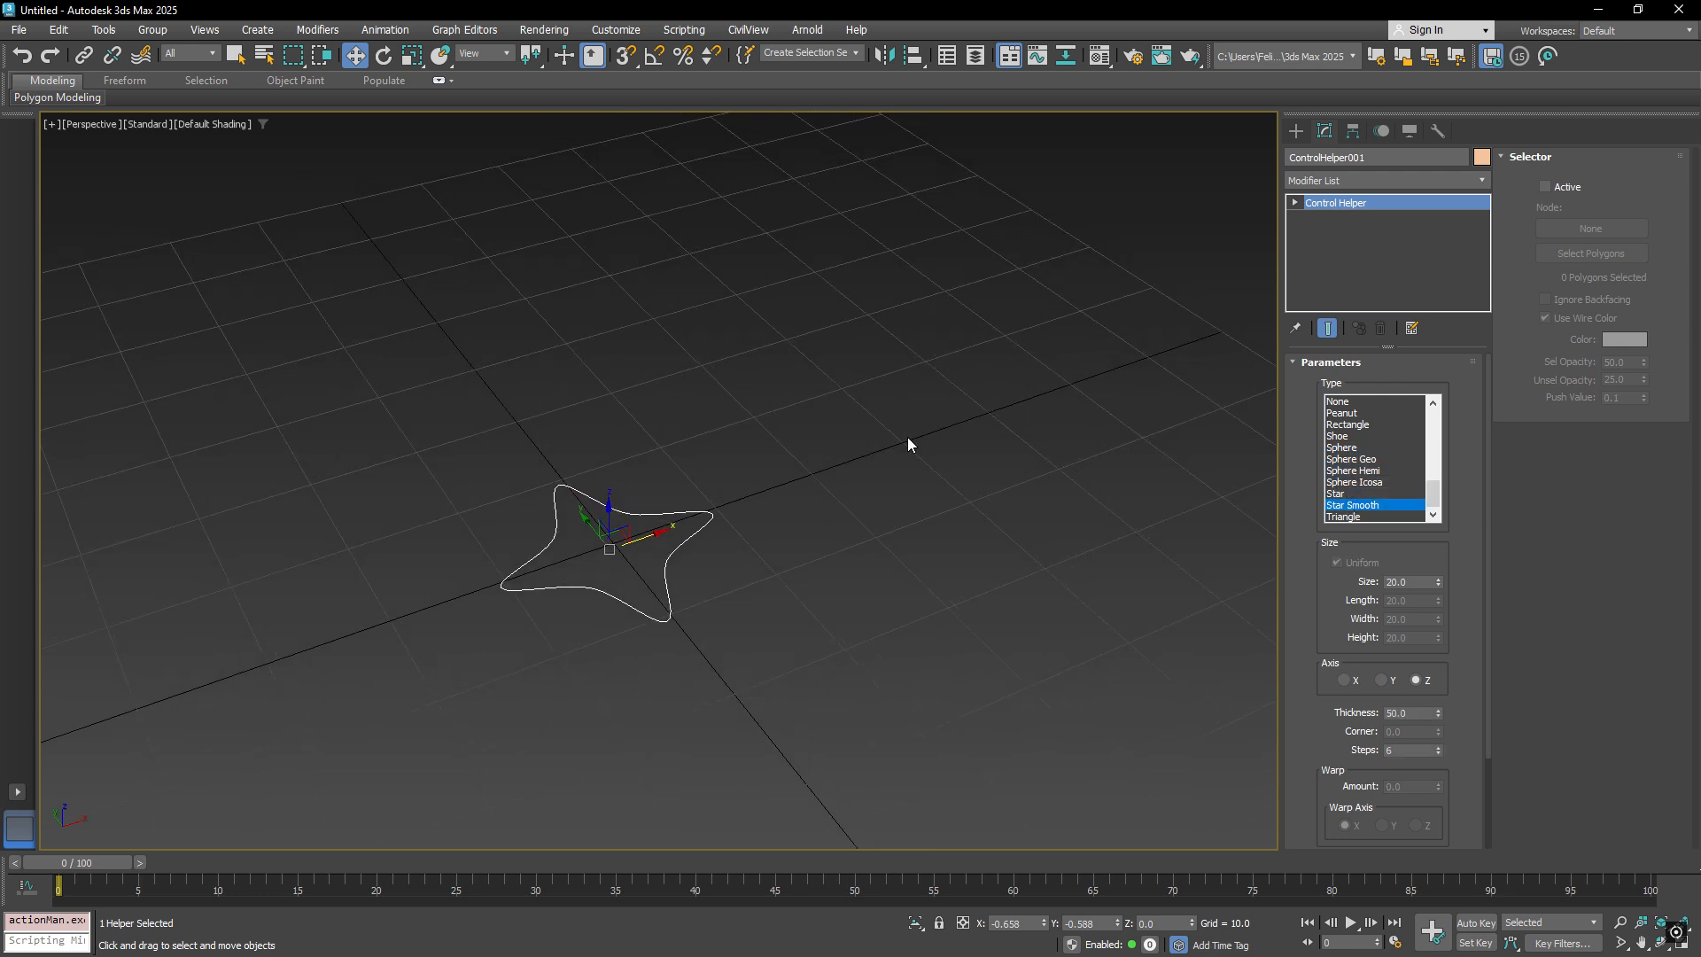
# Try a larger uniform size for the helper and set its shape type to Box.
pyautogui.scroll(-1, 1326, 582)
pyautogui.moveTo(1438, 548); pyautogui.dragTo(1439, 374)
pyautogui.rightClick(1432, 461)
pyautogui.click(1337, 448)
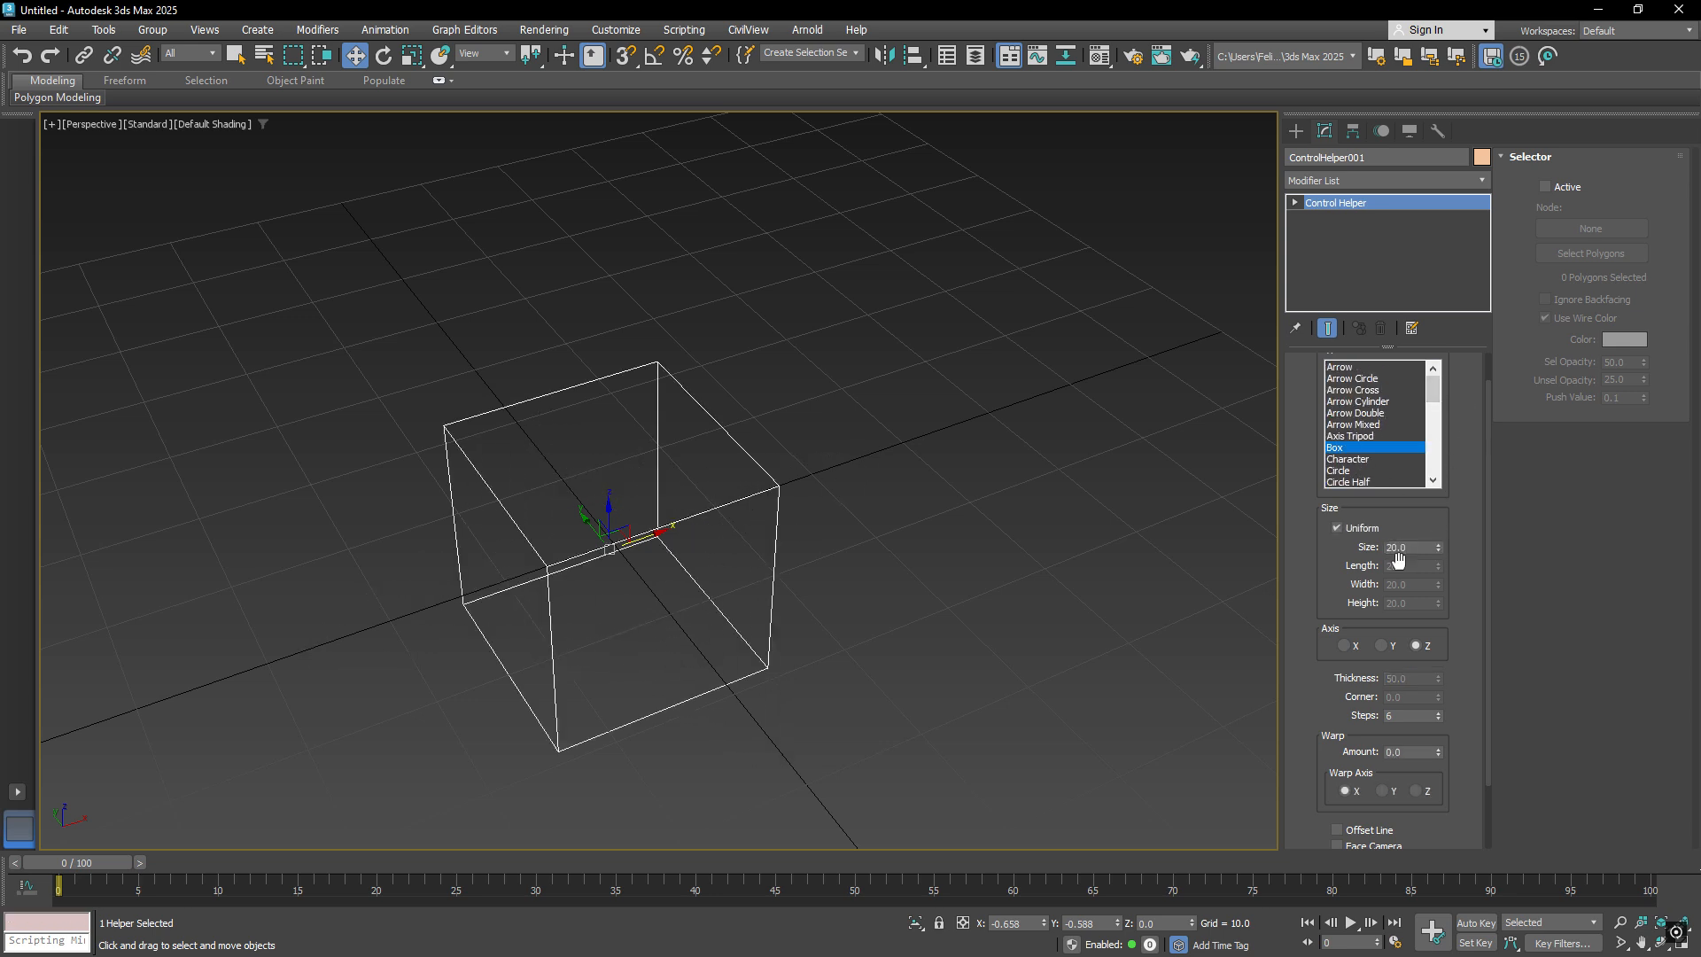
# Disable Uniform sizing and try changing the box shape's length, width and height separately.
pyautogui.click(1338, 527)
pyautogui.moveTo(1439, 565); pyautogui.dragTo(1440, 486)
pyautogui.rightClick(1440, 485)
pyautogui.moveTo(1439, 583); pyautogui.dragTo(1447, 534)
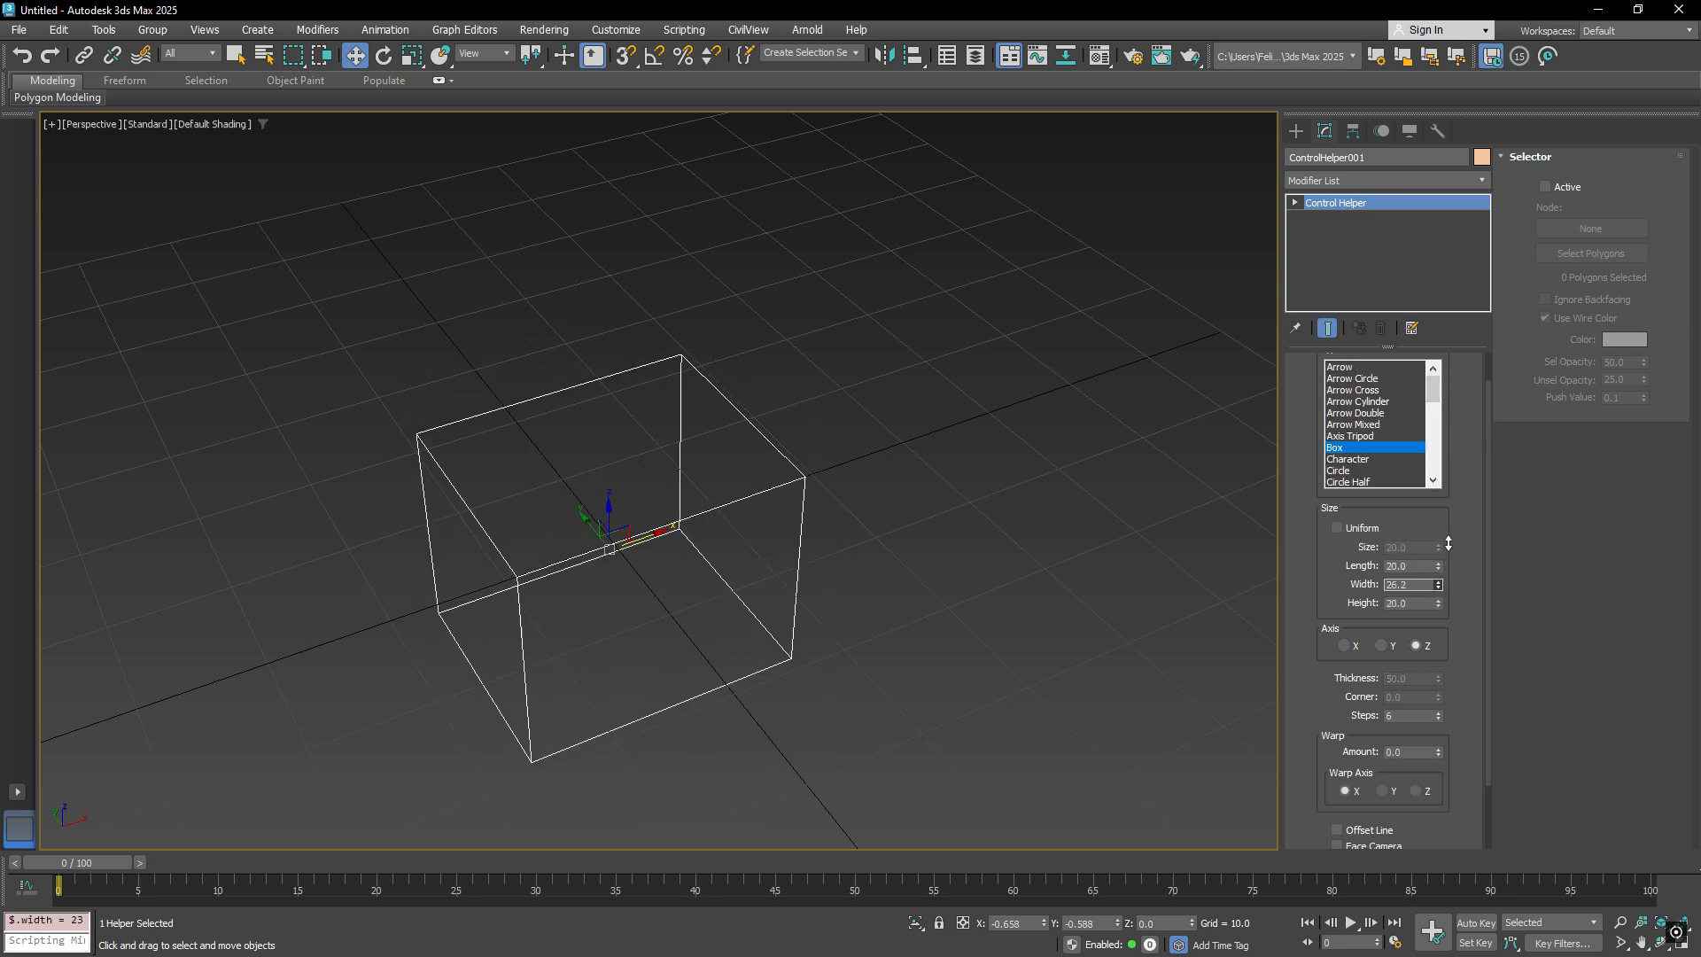
pyautogui.rightClick(1447, 533)
pyautogui.moveTo(1438, 603); pyautogui.dragTo(1440, 450)
pyautogui.rightClick(1440, 449)
pyautogui.scroll(1, 1449, 461)
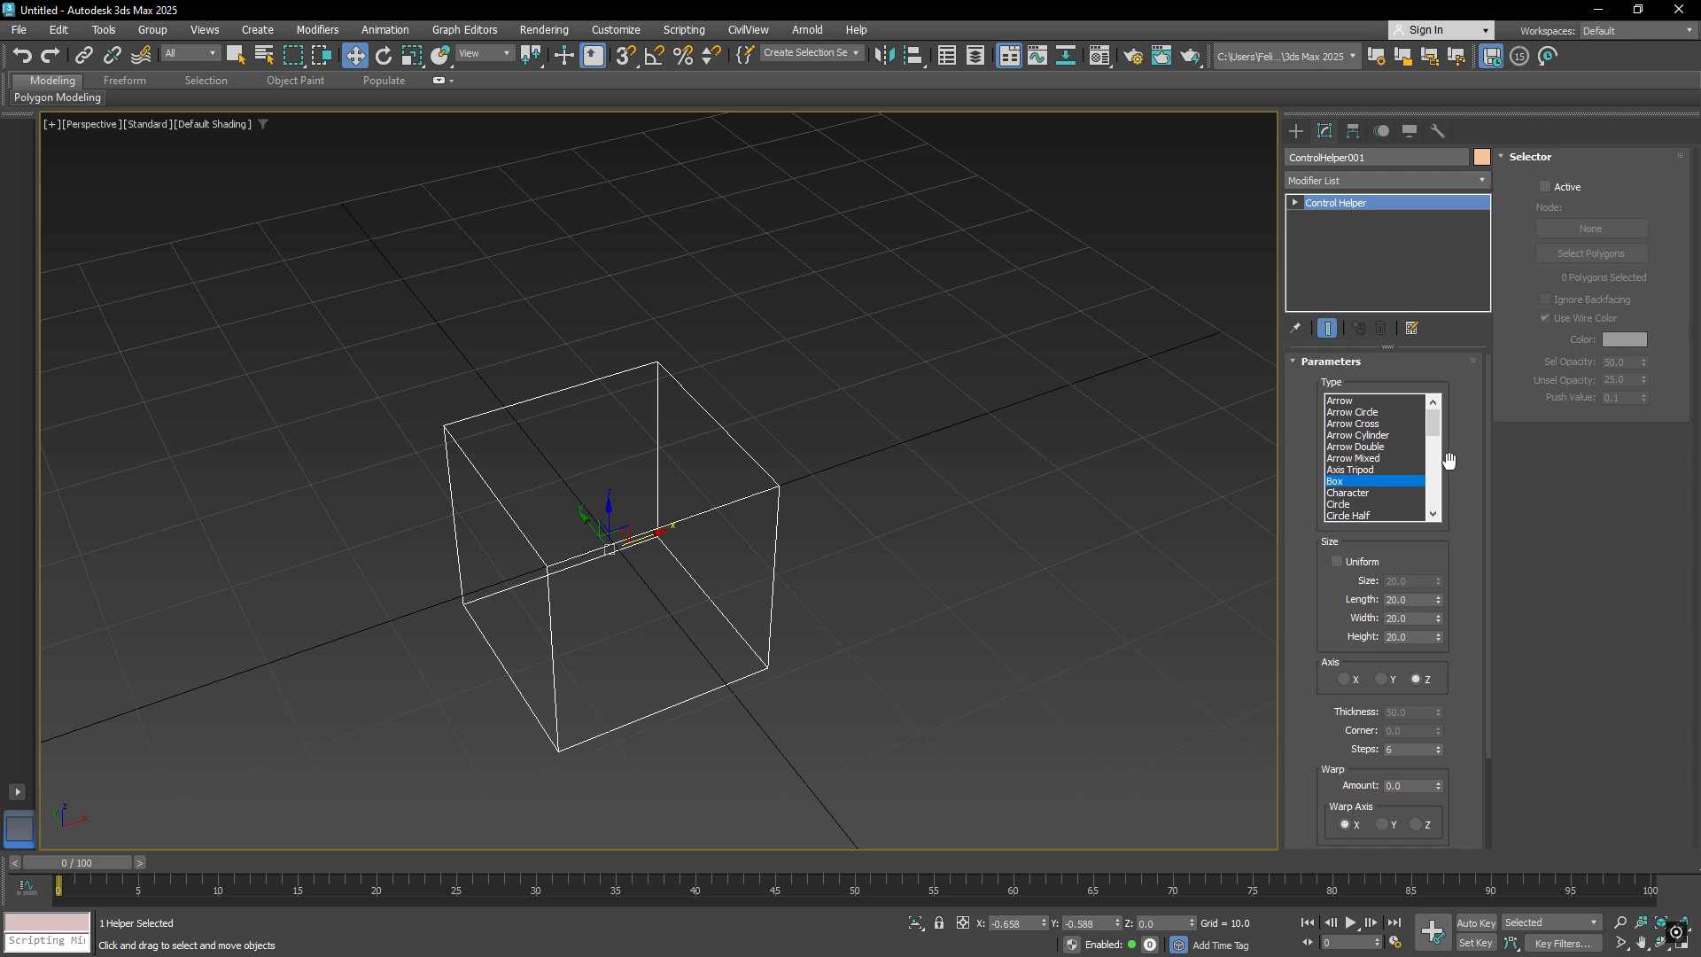
# Set the shape type to Arrow and try the X, Y and Z axis orientations and a different thickness.
pyautogui.click(1355, 401)
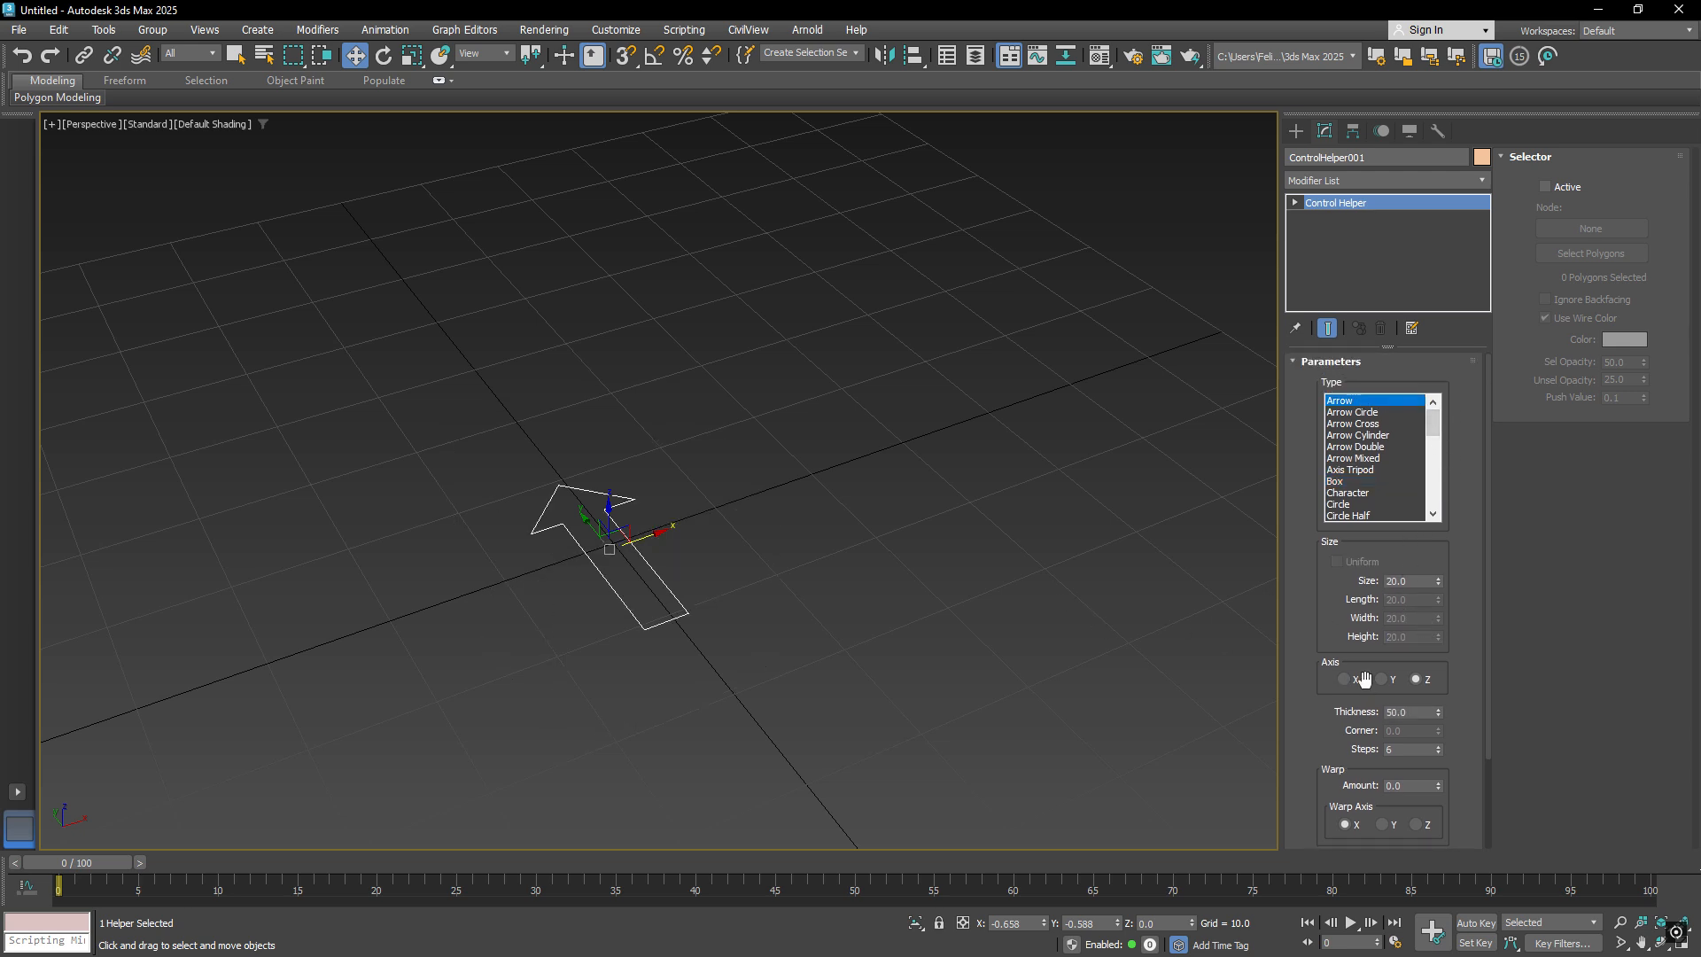
pyautogui.moveTo(1364, 678); pyautogui.dragTo(1367, 628)
pyautogui.click(1355, 636)
pyautogui.click(1381, 636)
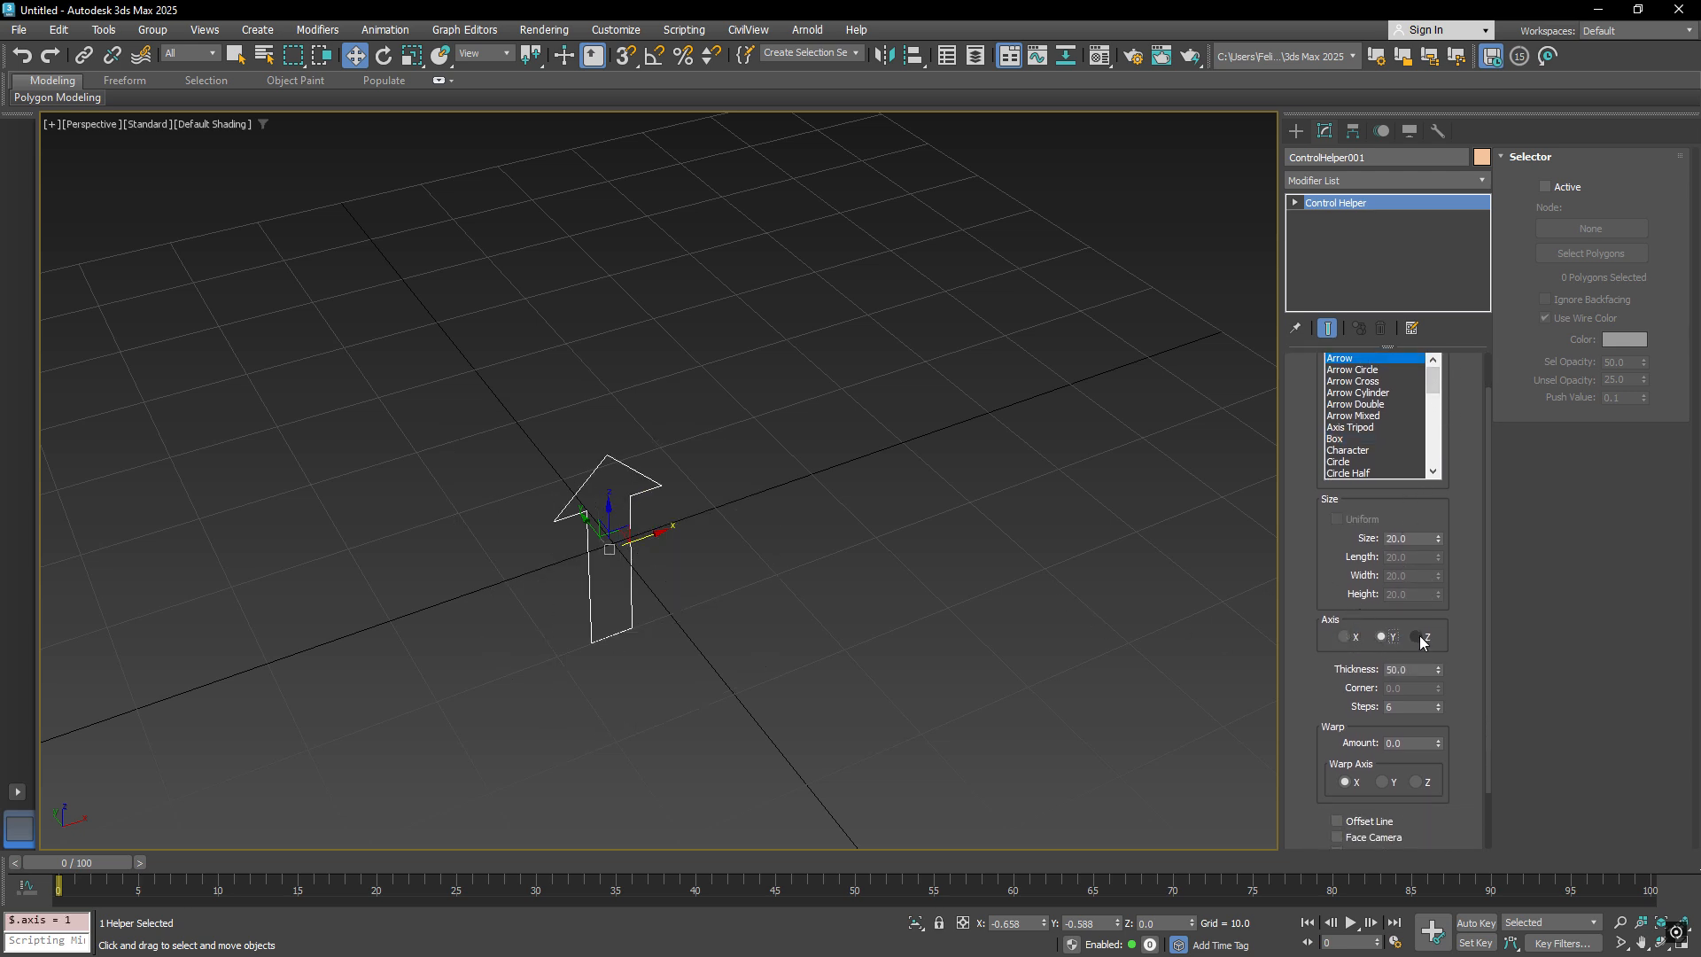
pyautogui.click(1415, 636)
pyautogui.scroll(-2, 1449, 539)
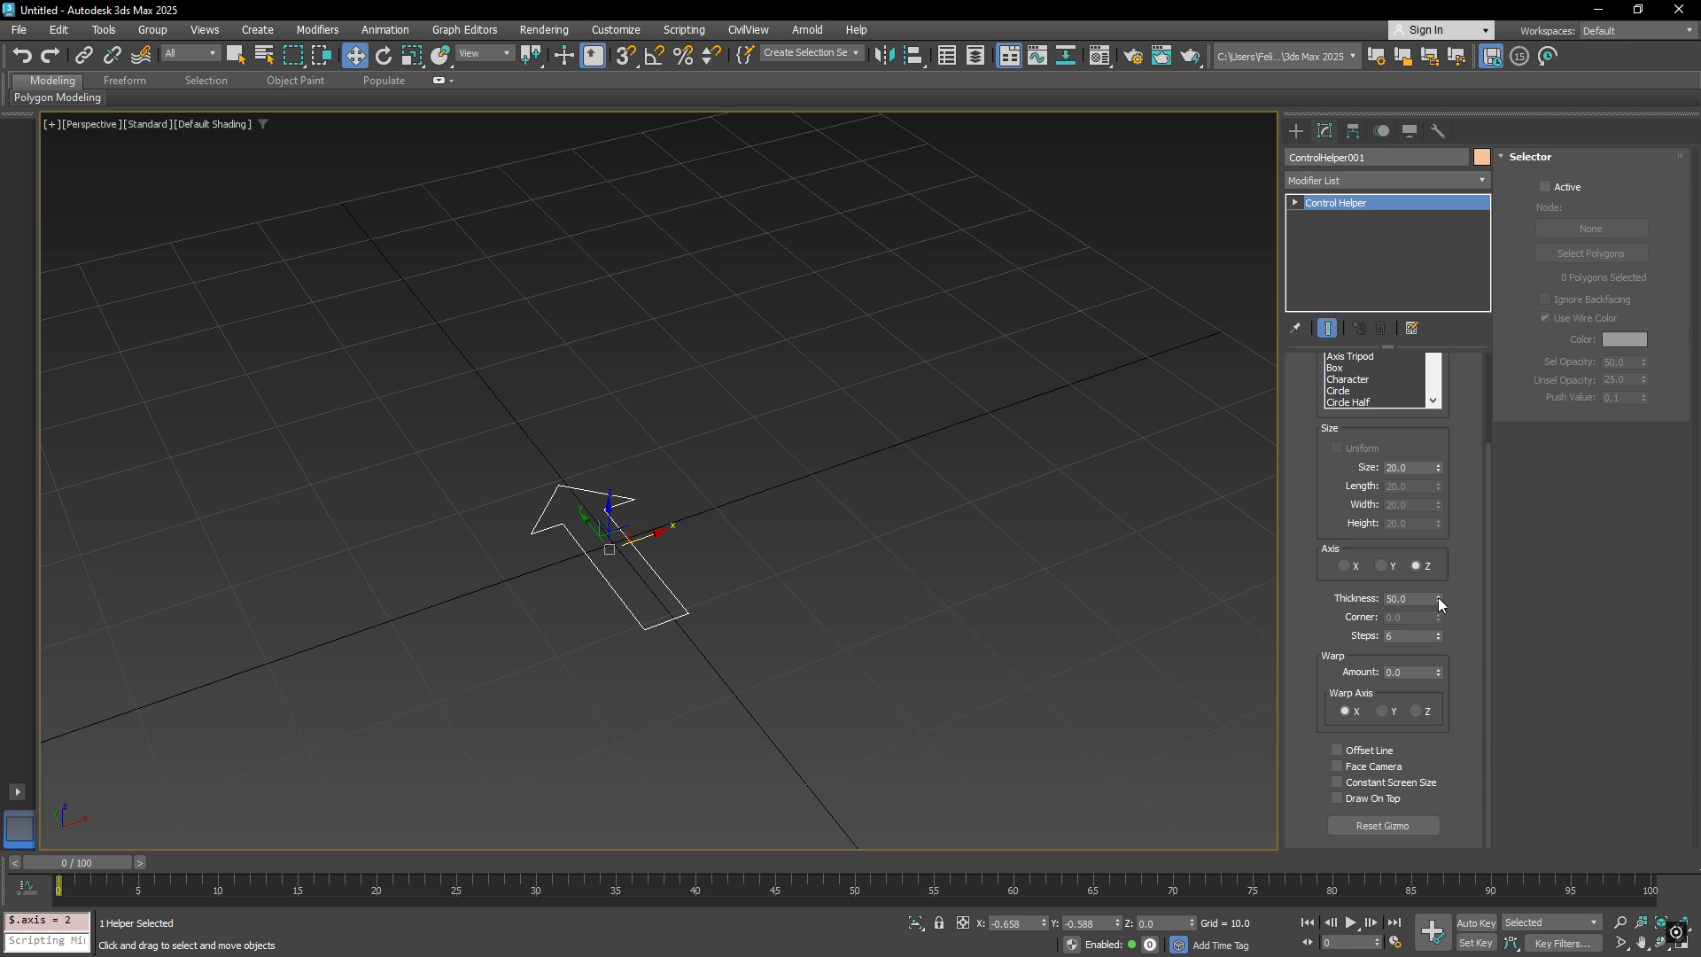
pyautogui.moveTo(1437, 600)
pyautogui.mouseDown()
pyautogui.moveTo(1432, 496)
pyautogui.moveTo(1426, 621)
pyautogui.moveTo(1429, 593)
pyautogui.moveTo(1436, 606)
pyautogui.mouseUp()
# Set the helper's shape type to Rectangle and round its corners to about 4.22.
pyautogui.moveTo(1460, 437); pyautogui.dragTo(1433, 507)
pyautogui.click(1347, 423)
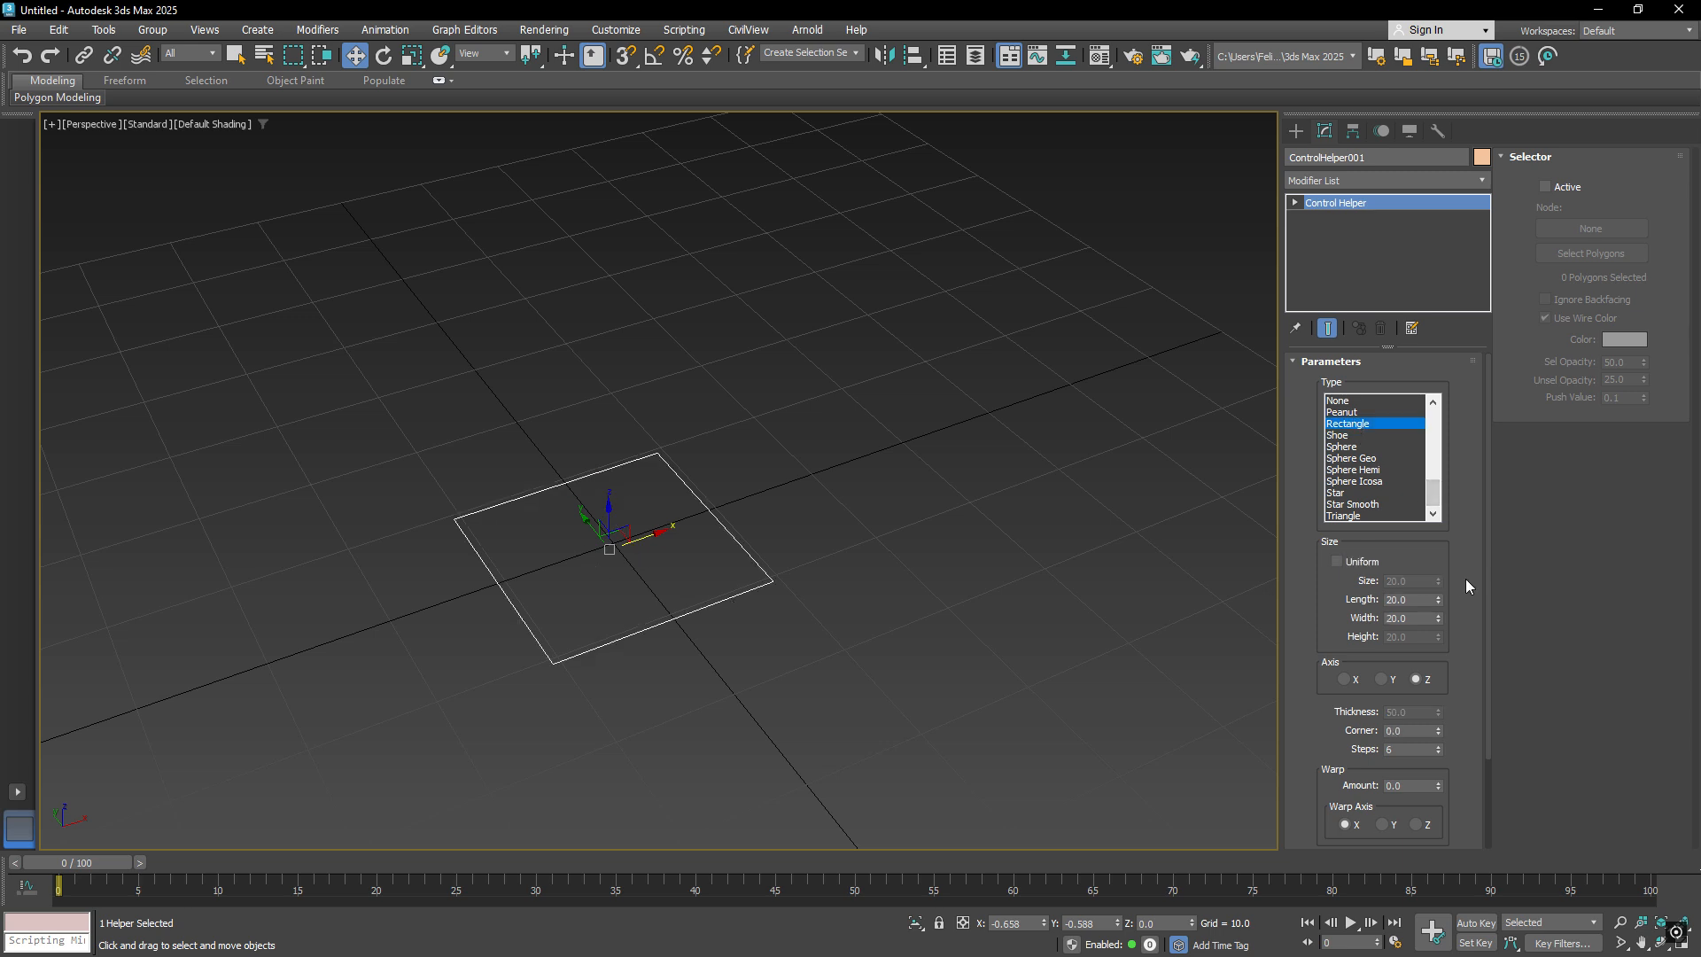
pyautogui.scroll(-3, 1461, 574)
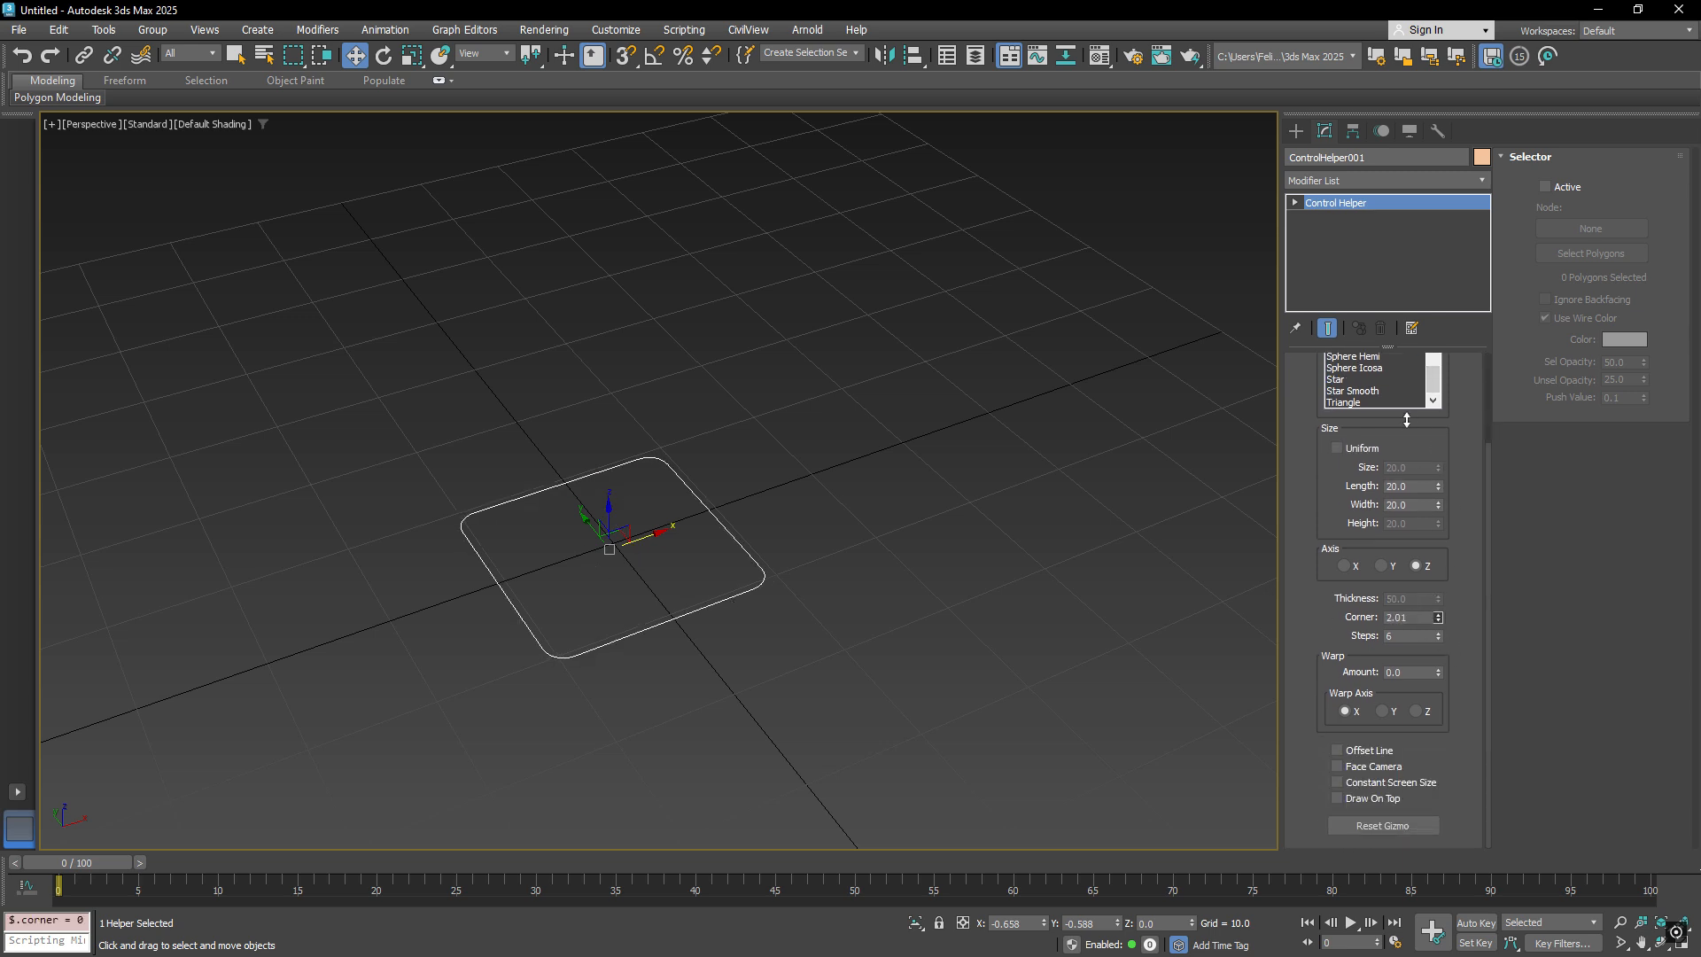
pyautogui.moveTo(1407, 418); pyautogui.dragTo(1372, 282)
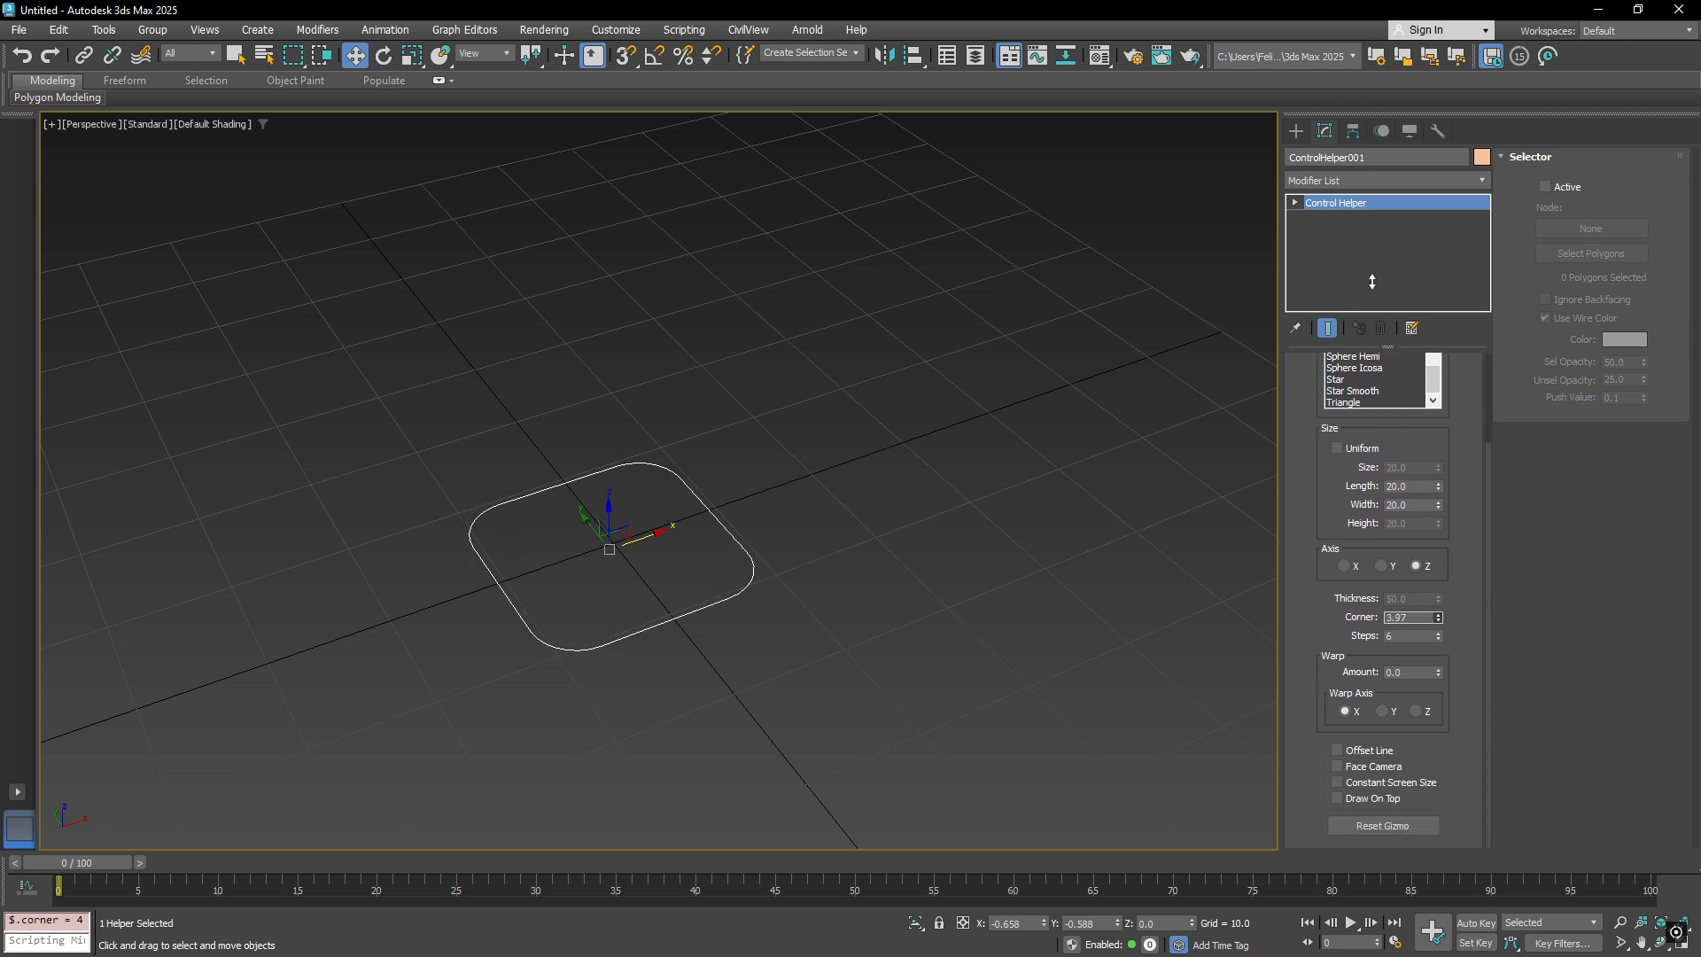
# Try different Steps and Warp Amount values on the rounded rectangle, and set the warp axis to Y.
pyautogui.moveTo(1437, 635)
pyautogui.mouseDown()
pyautogui.moveTo(1433, 607)
pyautogui.moveTo(1435, 698)
pyautogui.moveTo(1432, 581)
pyautogui.moveTo(1427, 677)
pyautogui.moveTo(1448, 643)
pyautogui.mouseUp()
pyautogui.rightClick(1440, 644)
pyautogui.rightClick(1437, 670)
pyautogui.rightClick(1448, 643)
# Set the control helper's shape type to Circle.
pyautogui.scroll(3, 1453, 660)
pyautogui.scroll(5, 1427, 496)
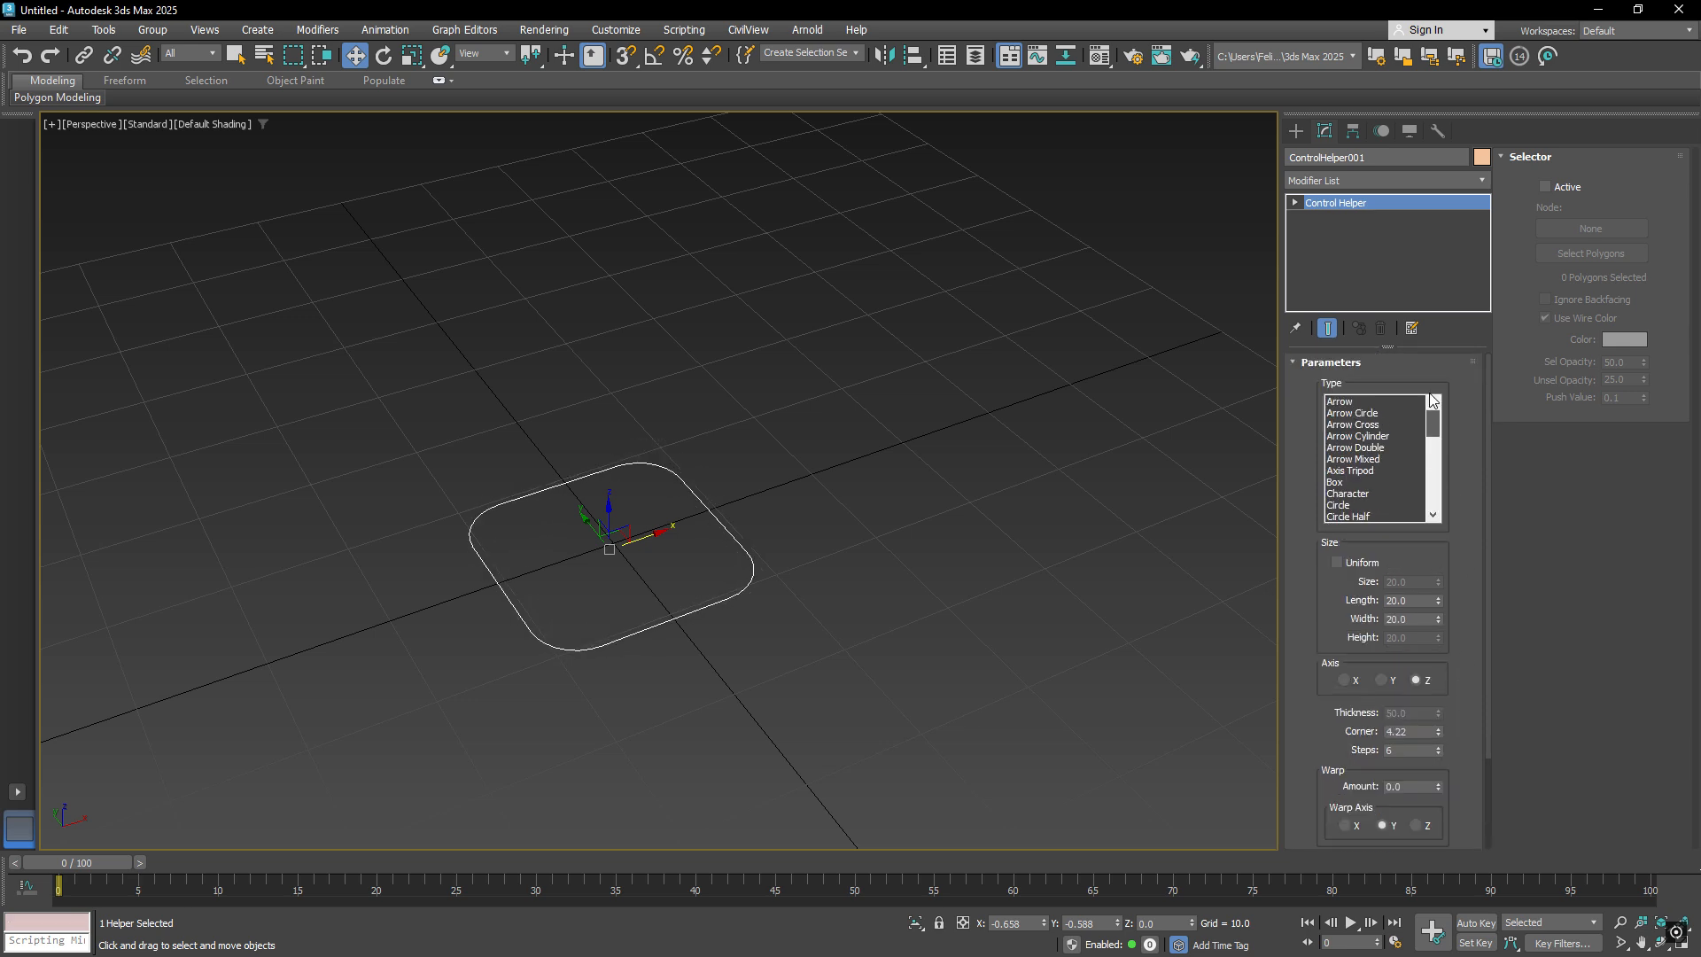
pyautogui.click(1339, 504)
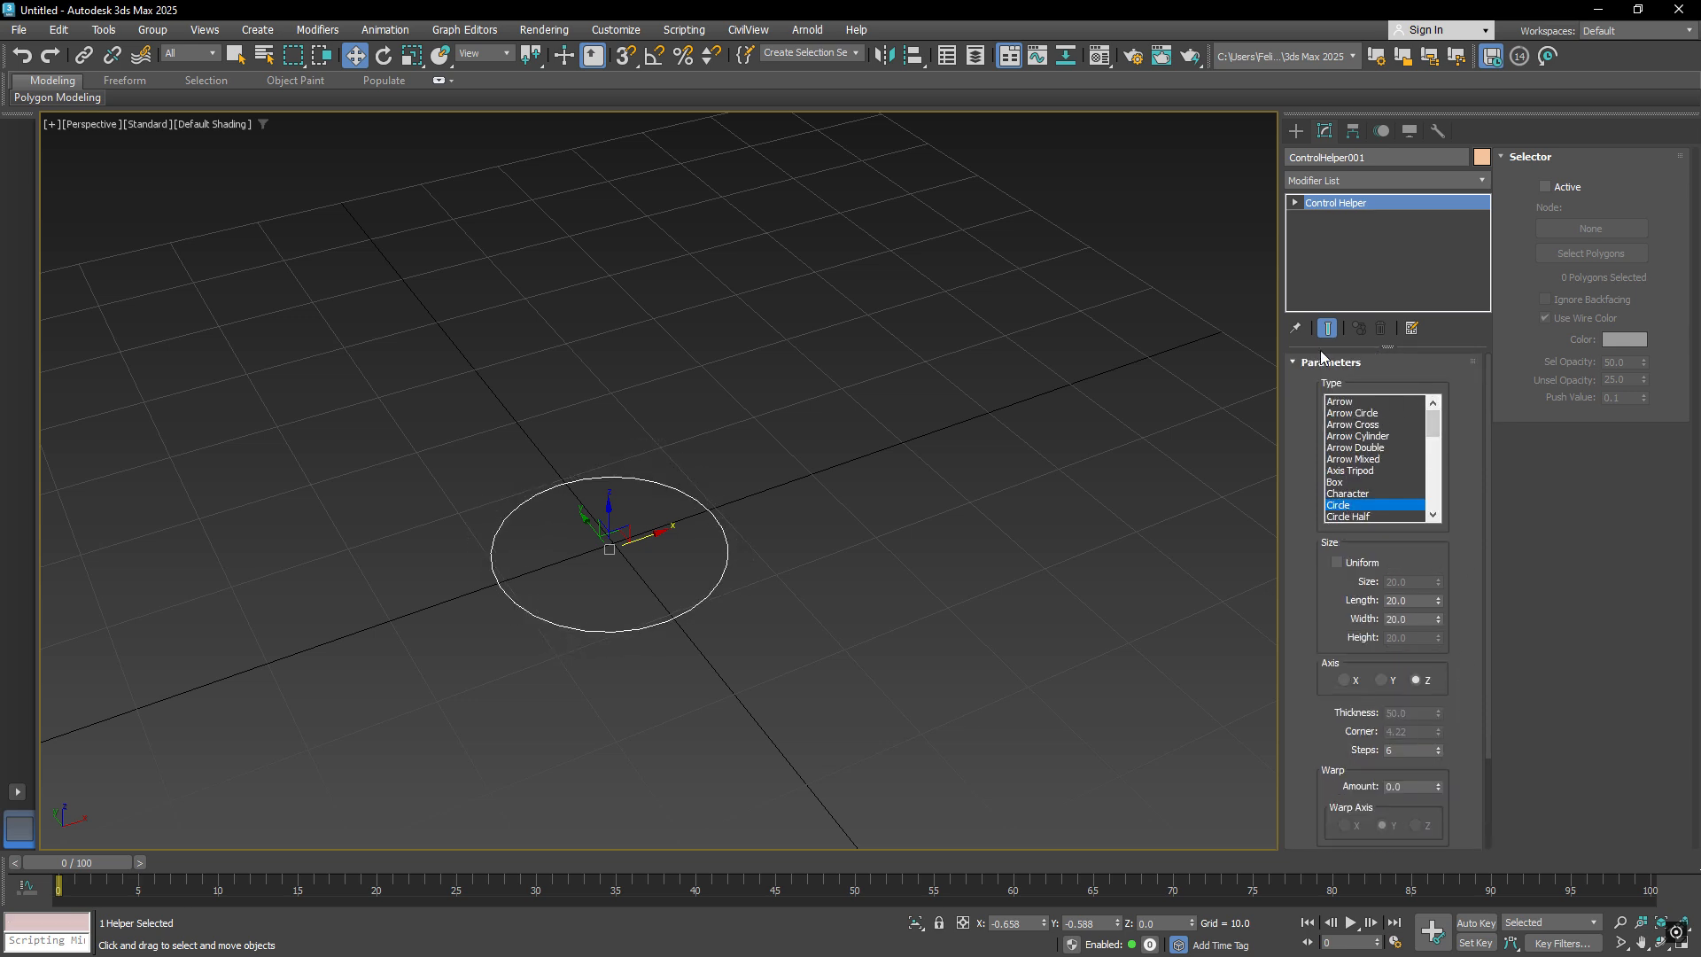
# Move the helper's Gizmo sub-object away from the pivot along the X axis to about 38.
pyautogui.click(1295, 203)
pyautogui.click(1327, 219)
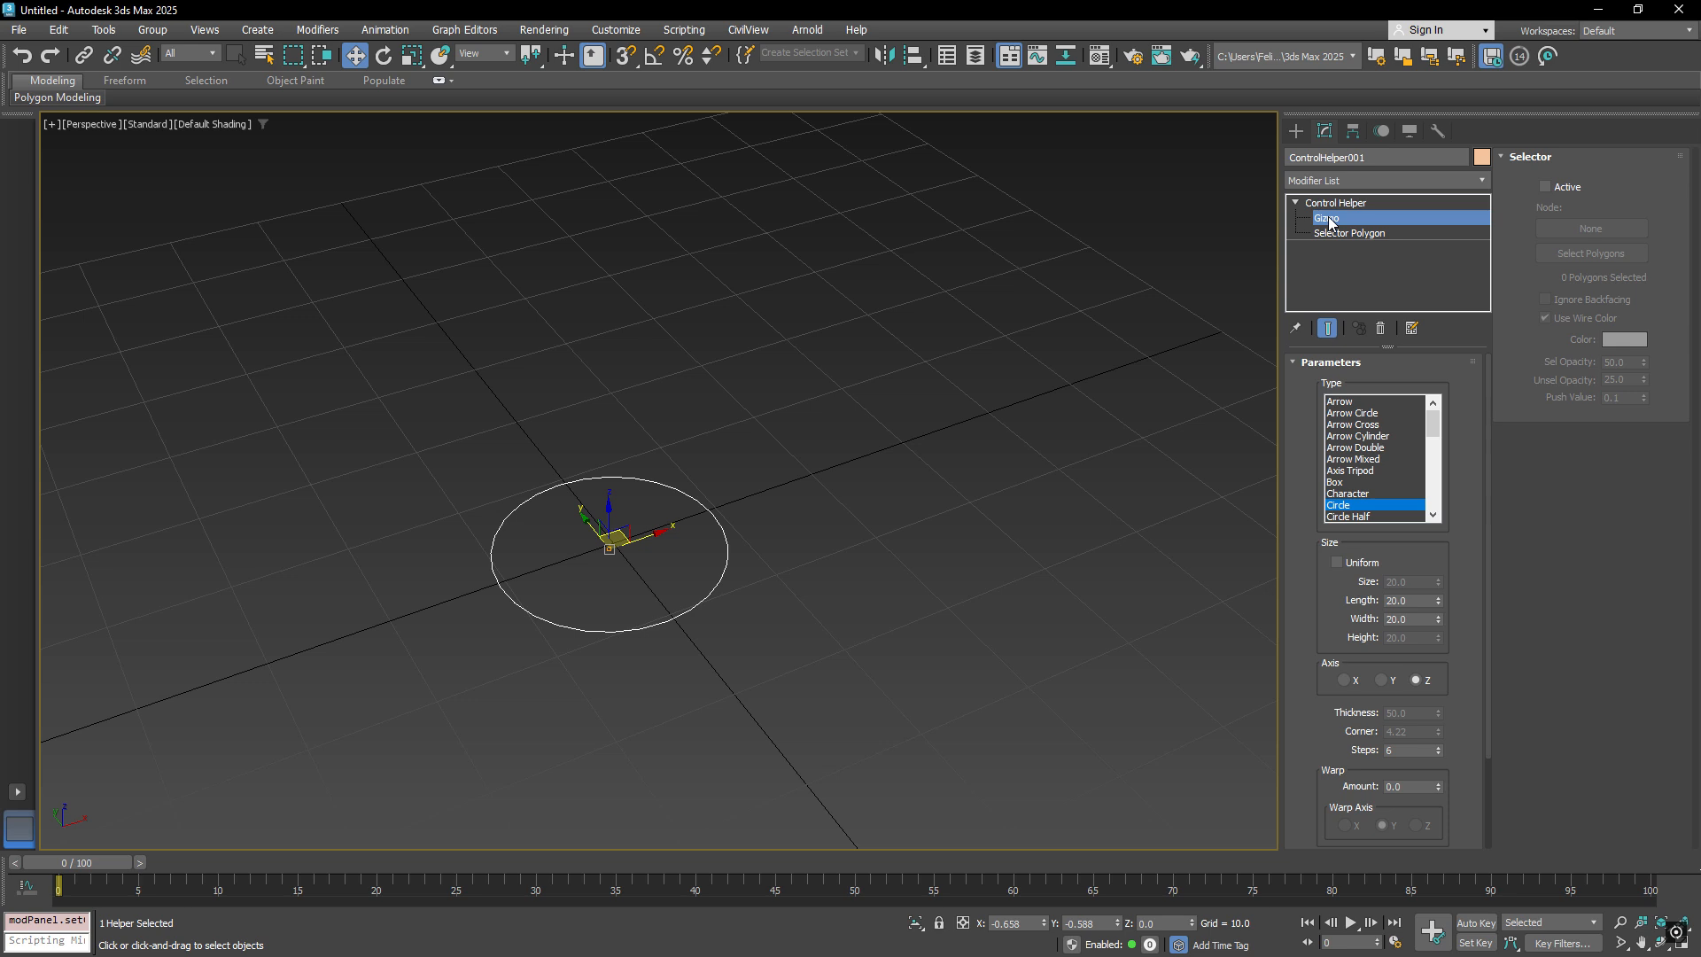
pyautogui.moveTo(691, 543); pyautogui.dragTo(967, 470)
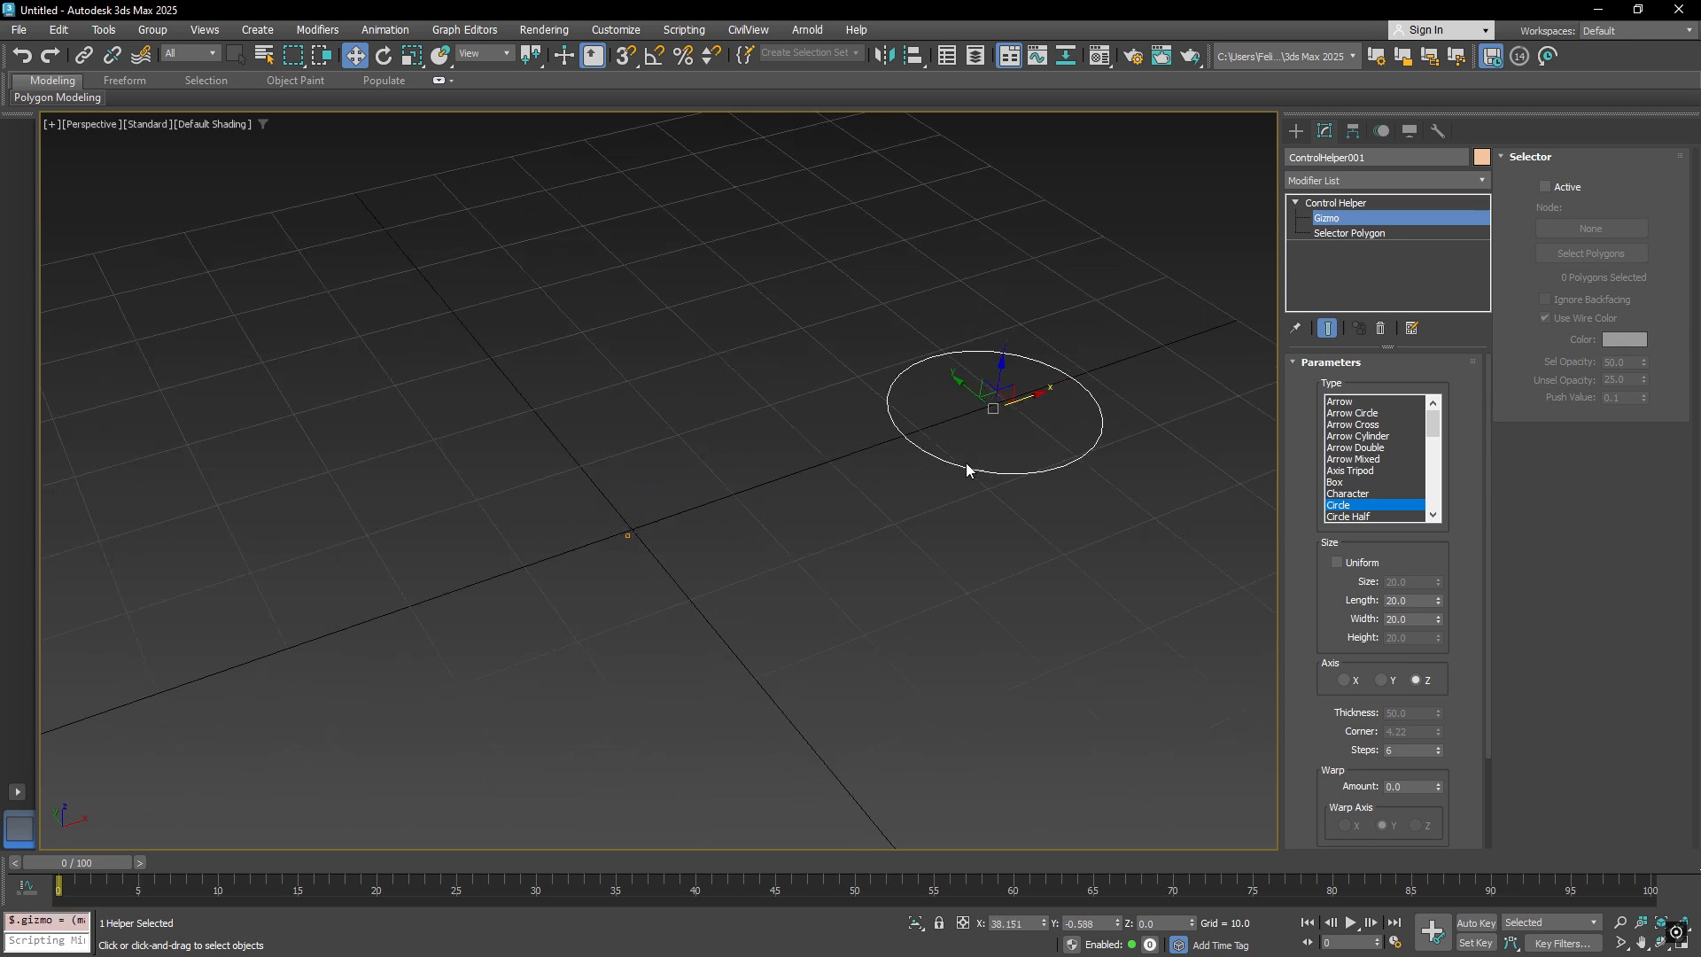
# Try rotating the circle gizmo and scaling it uniformly to about 115%.
pyautogui.press('e')
pyautogui.press('r')
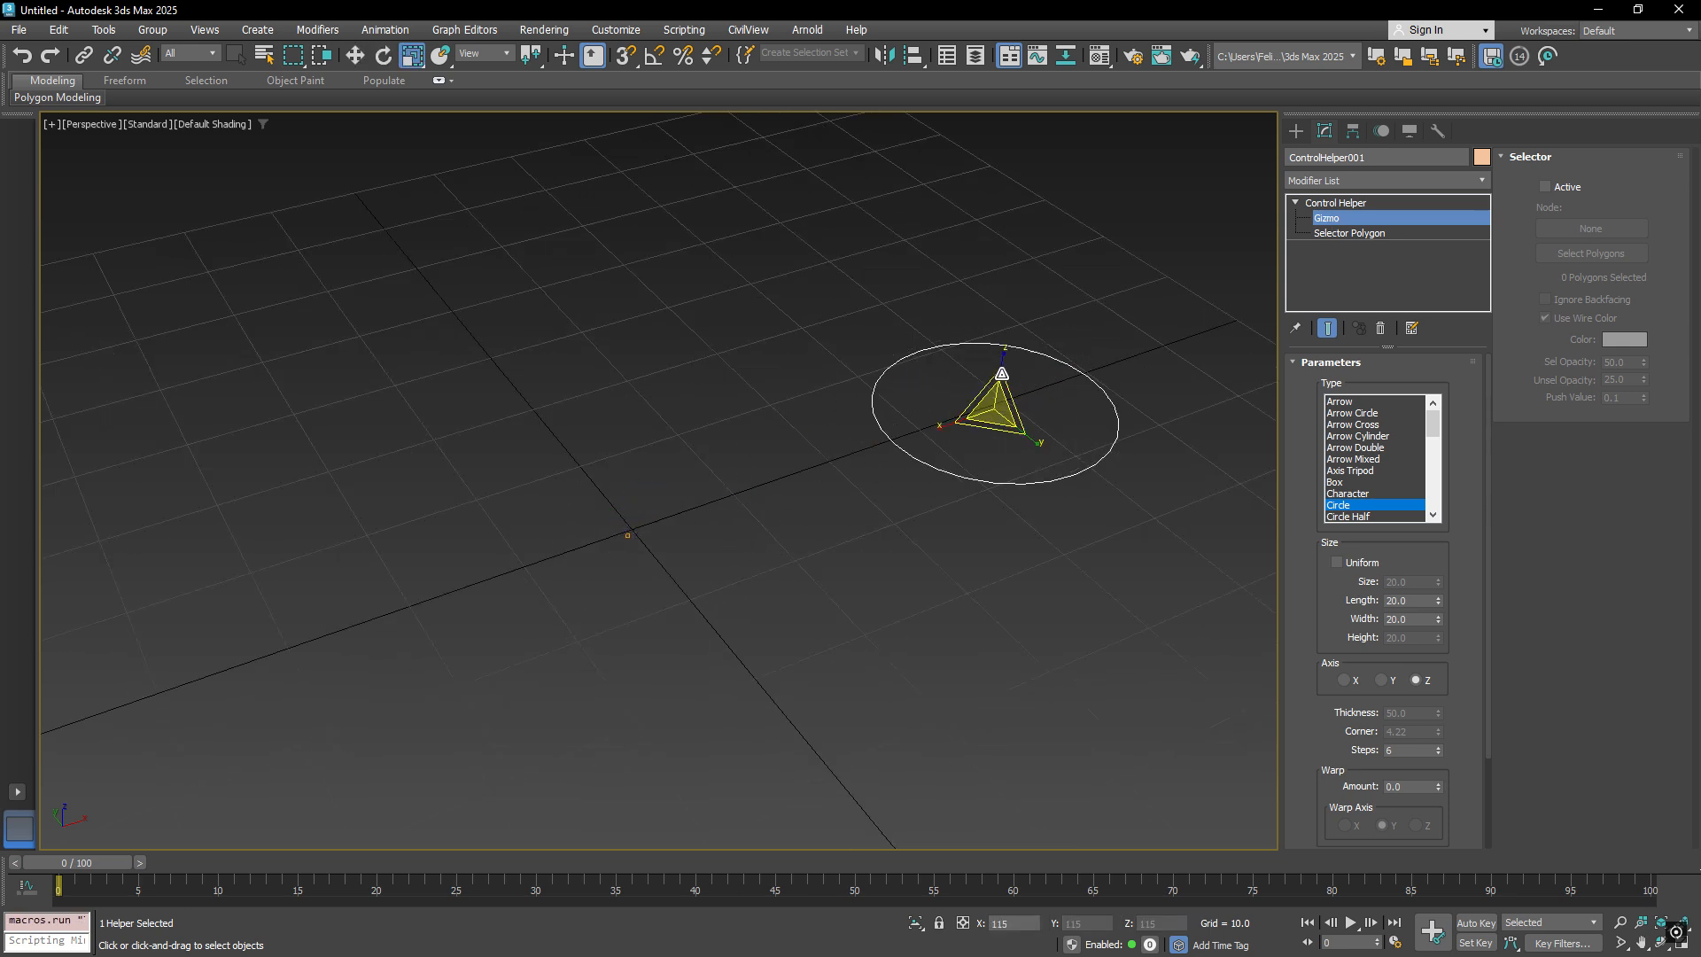
pyautogui.moveTo(1062, 441); pyautogui.dragTo(996, 466, button='middle')
# Return to the helper's top level and view its pivot adjustment options.
pyautogui.click(1378, 204)
pyautogui.click(1353, 132)
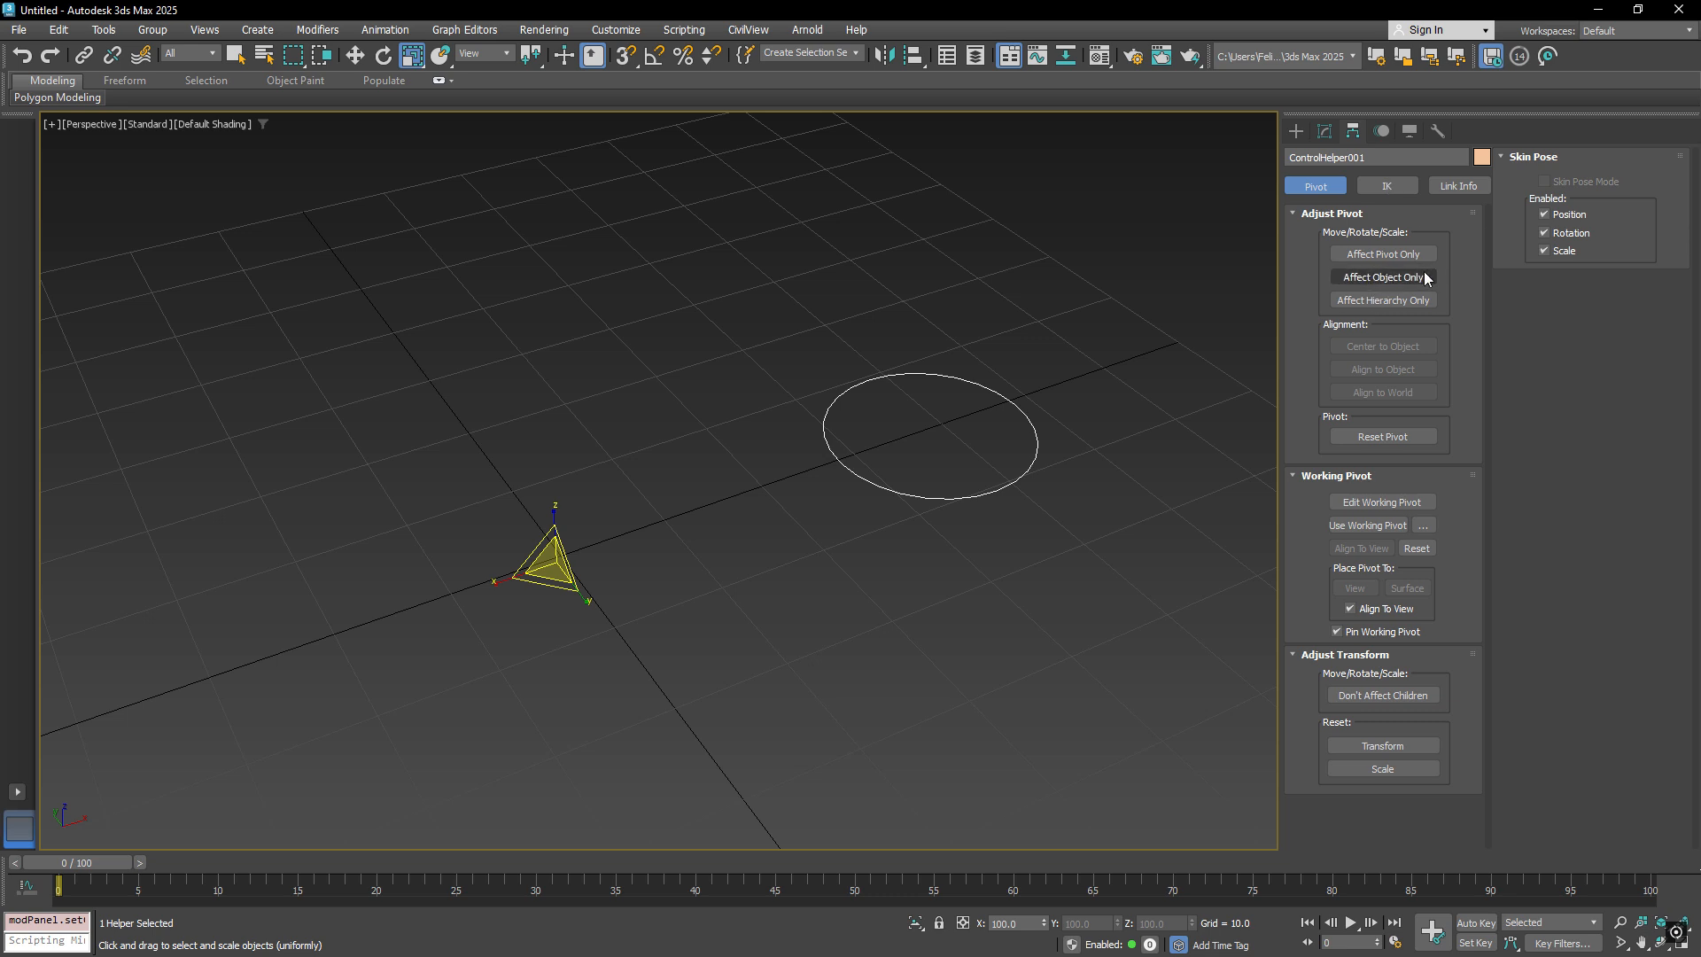
pyautogui.click(1324, 131)
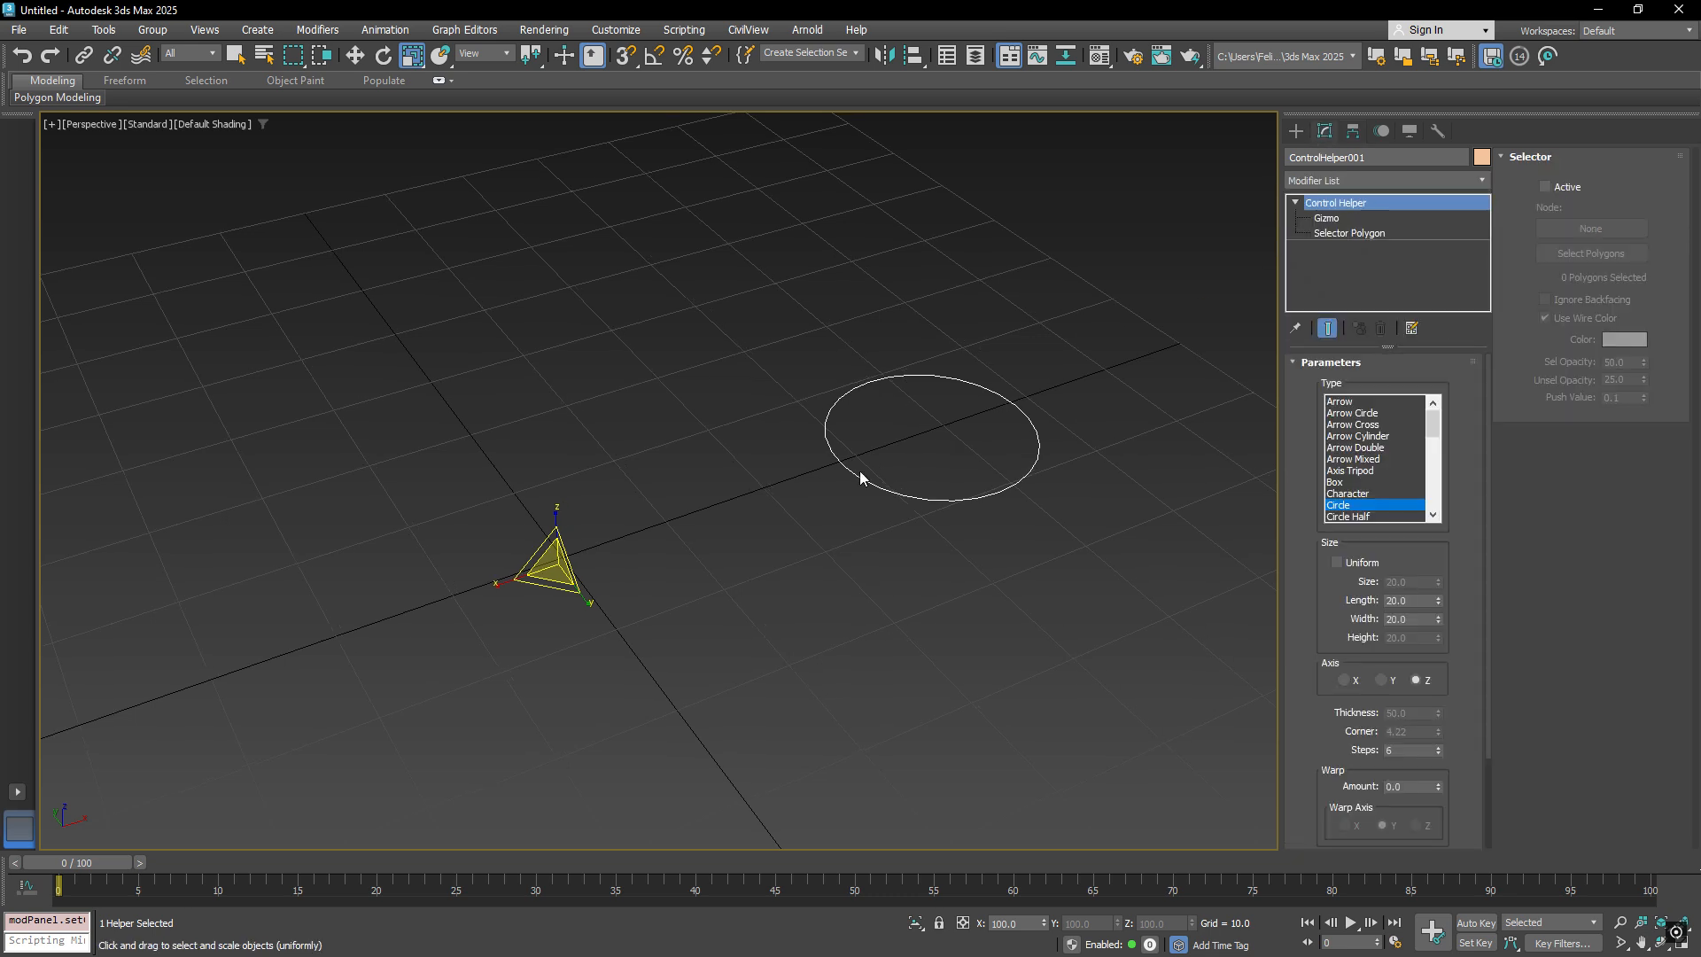
# Clone the control helper along the Y axis to about 23 as an instance.
pyautogui.press('w')
pyautogui.keyDown('shift'); pyautogui.moveTo(539, 543); pyautogui.dragTo(432, 398); pyautogui.keyUp('shift')
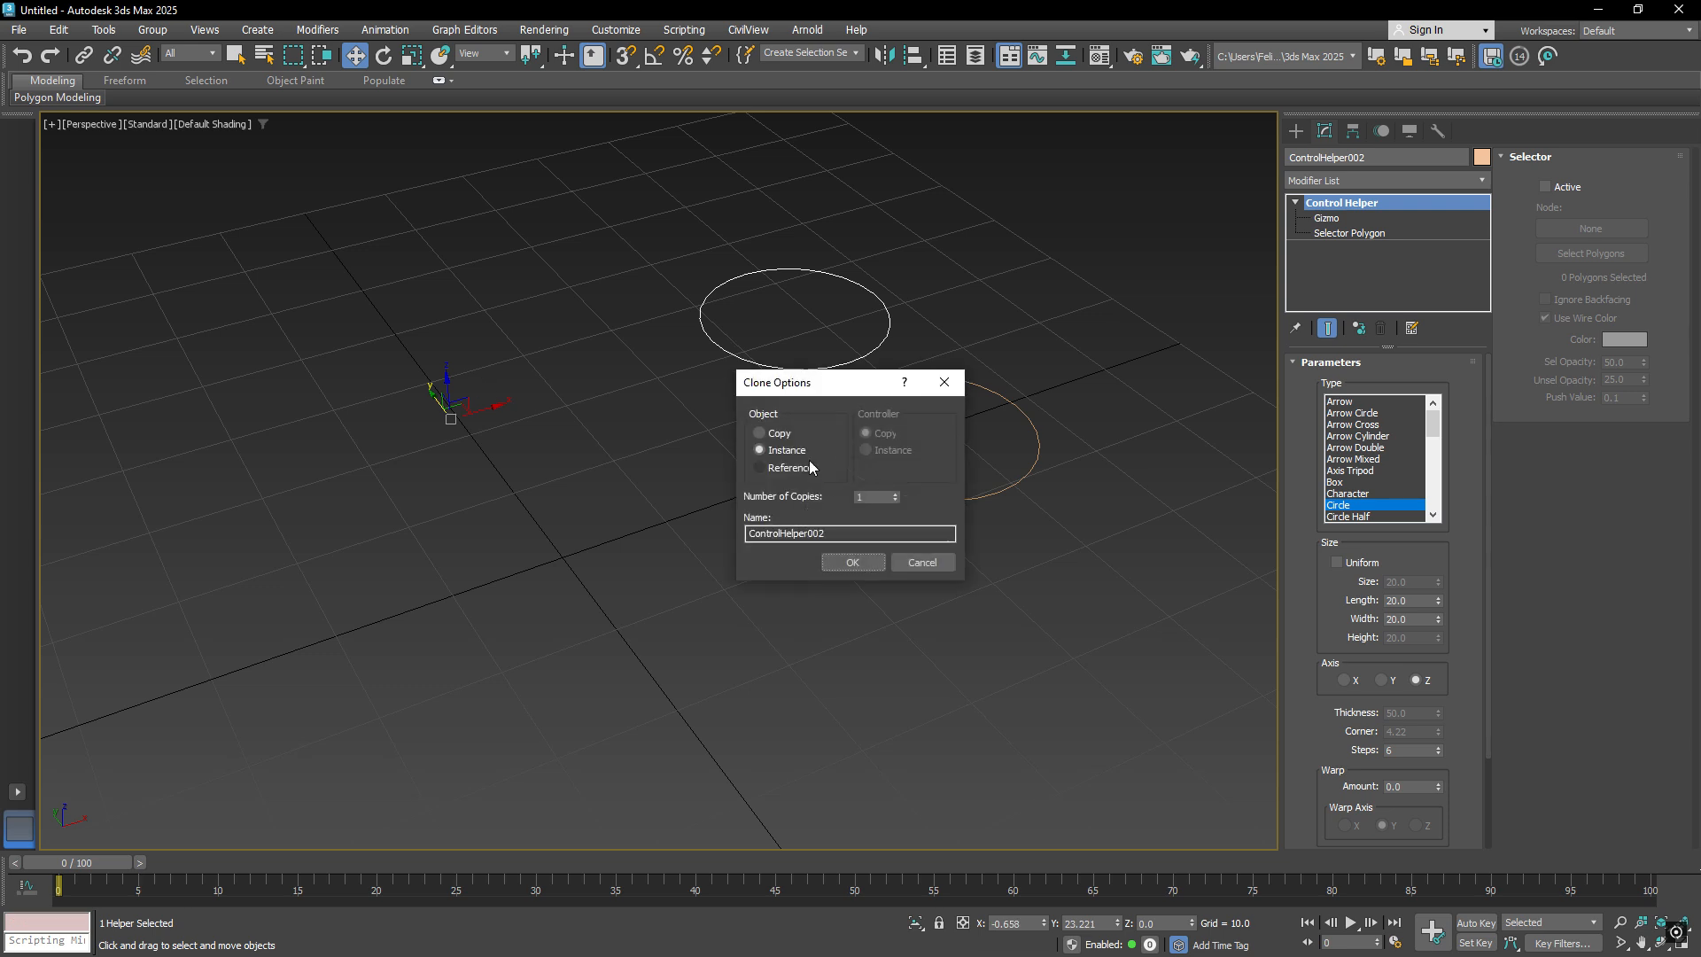
pyautogui.click(849, 565)
# Enter the cloned helper's Gizmo sub-object level and enable Offset Line.
pyautogui.click(1326, 218)
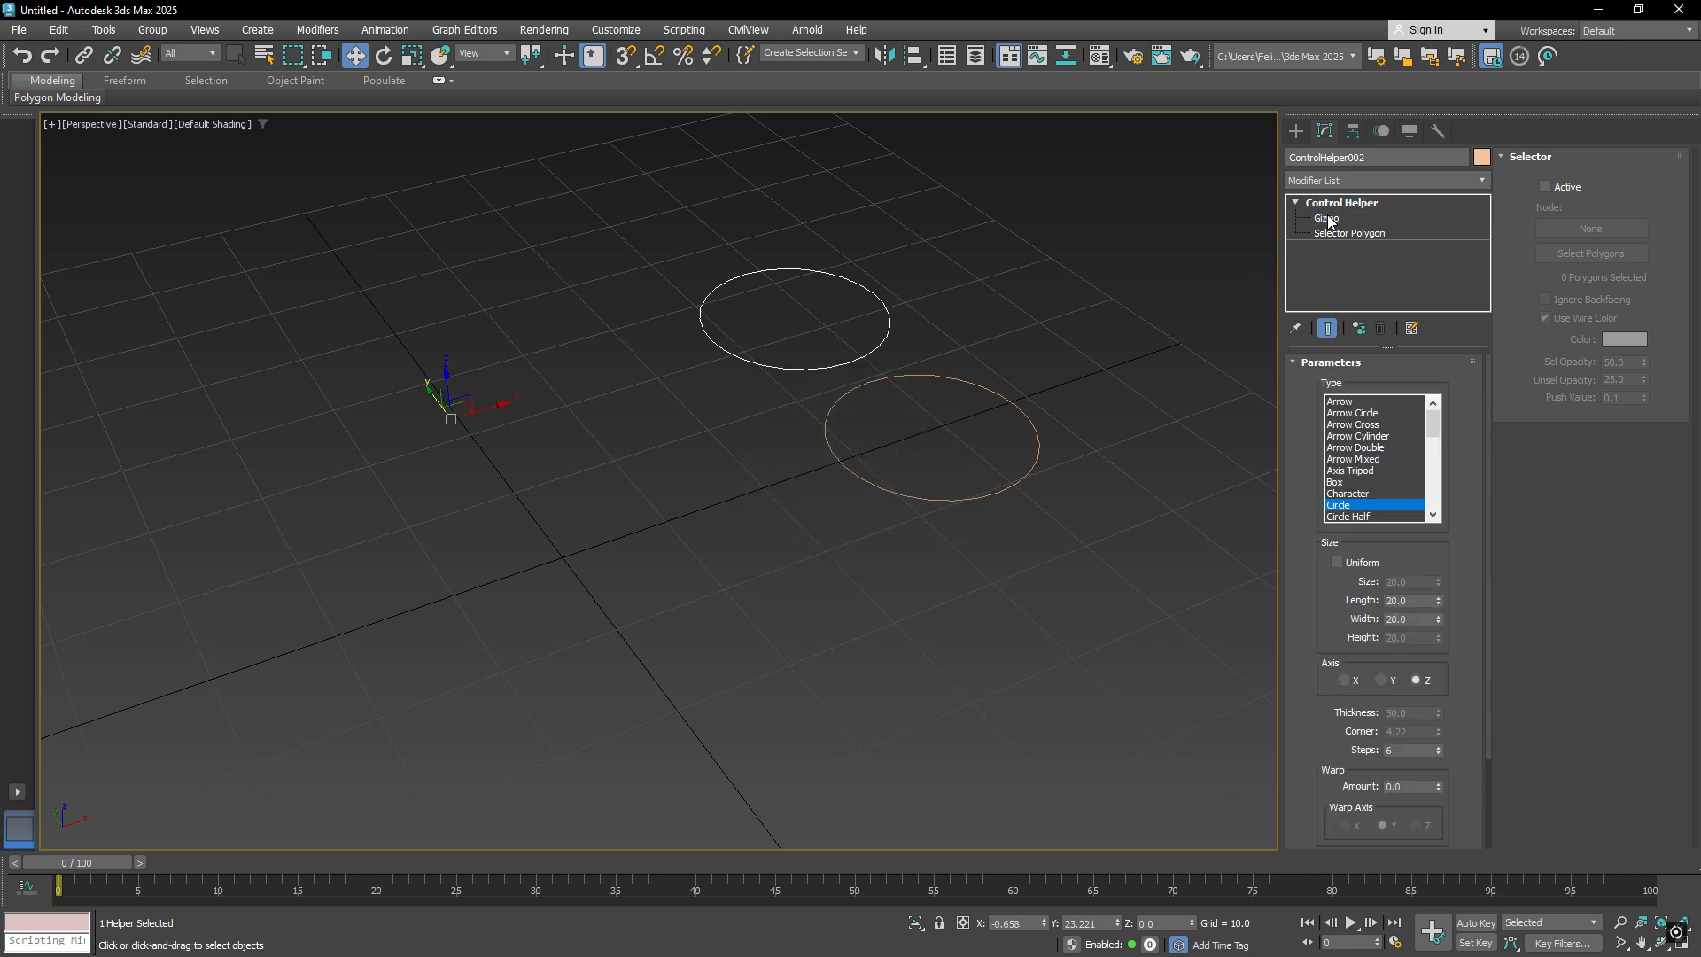
pyautogui.moveTo(815, 289)
pyautogui.mouseDown()
pyautogui.moveTo(1074, 239)
pyautogui.moveTo(797, 236)
pyautogui.moveTo(1044, 285)
pyautogui.moveTo(799, 311)
pyautogui.mouseUp()
pyautogui.press('e')
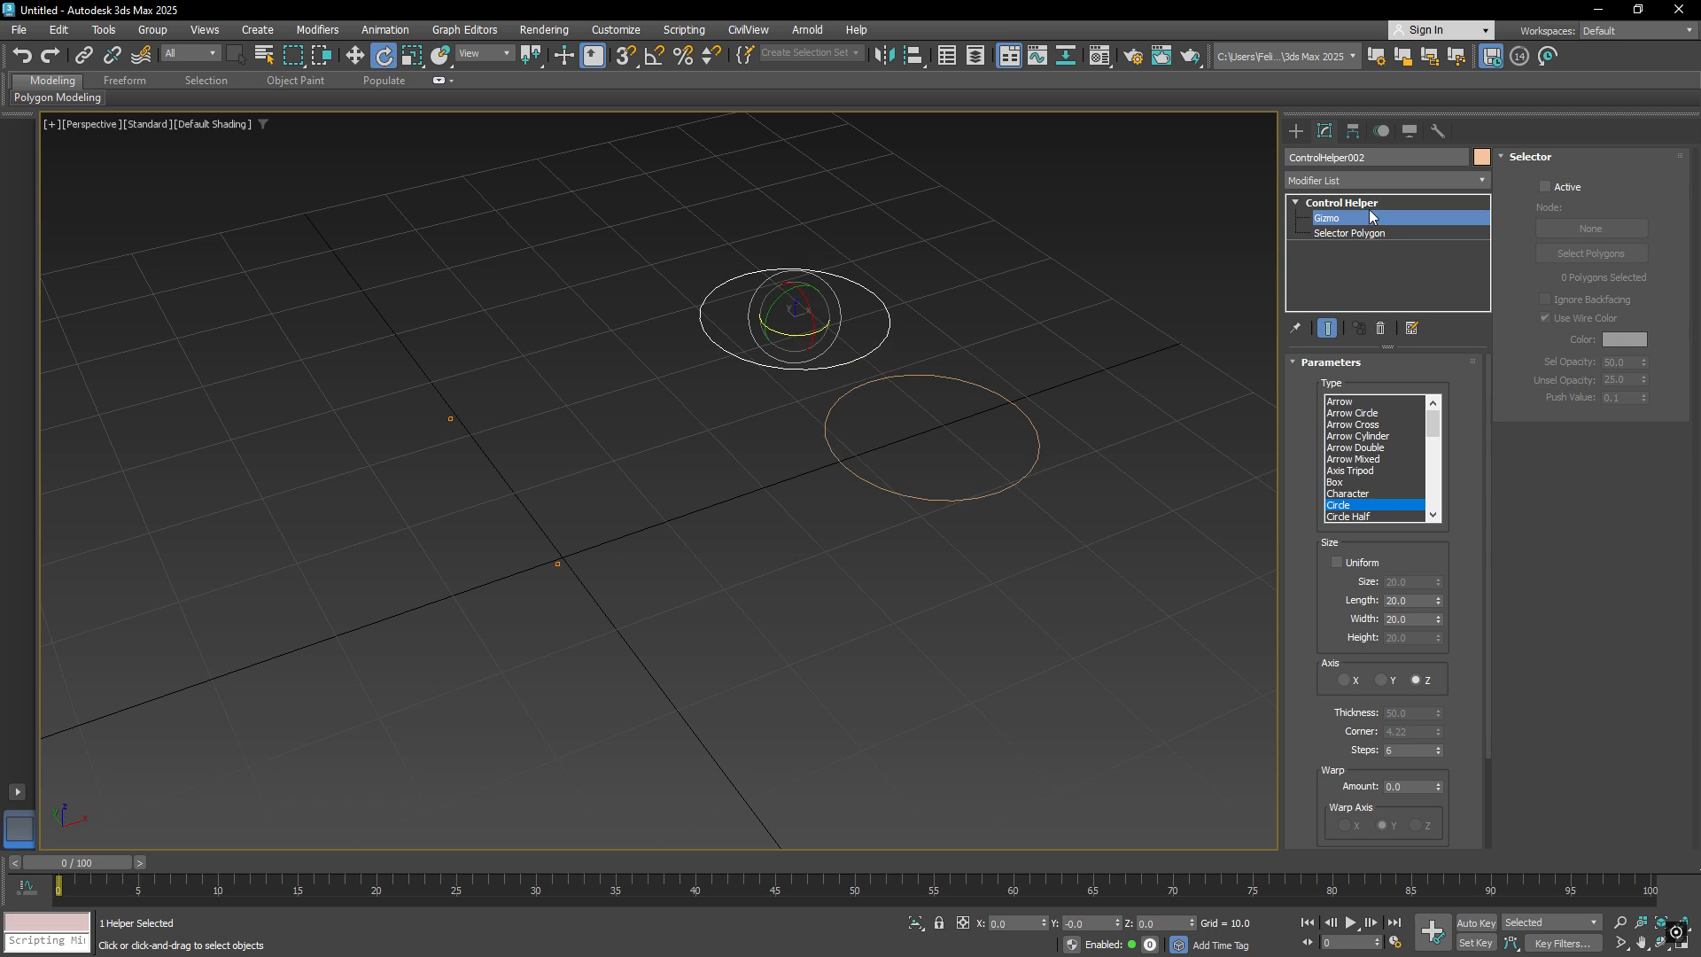
pyautogui.scroll(-3, 1478, 610)
pyautogui.click(1368, 750)
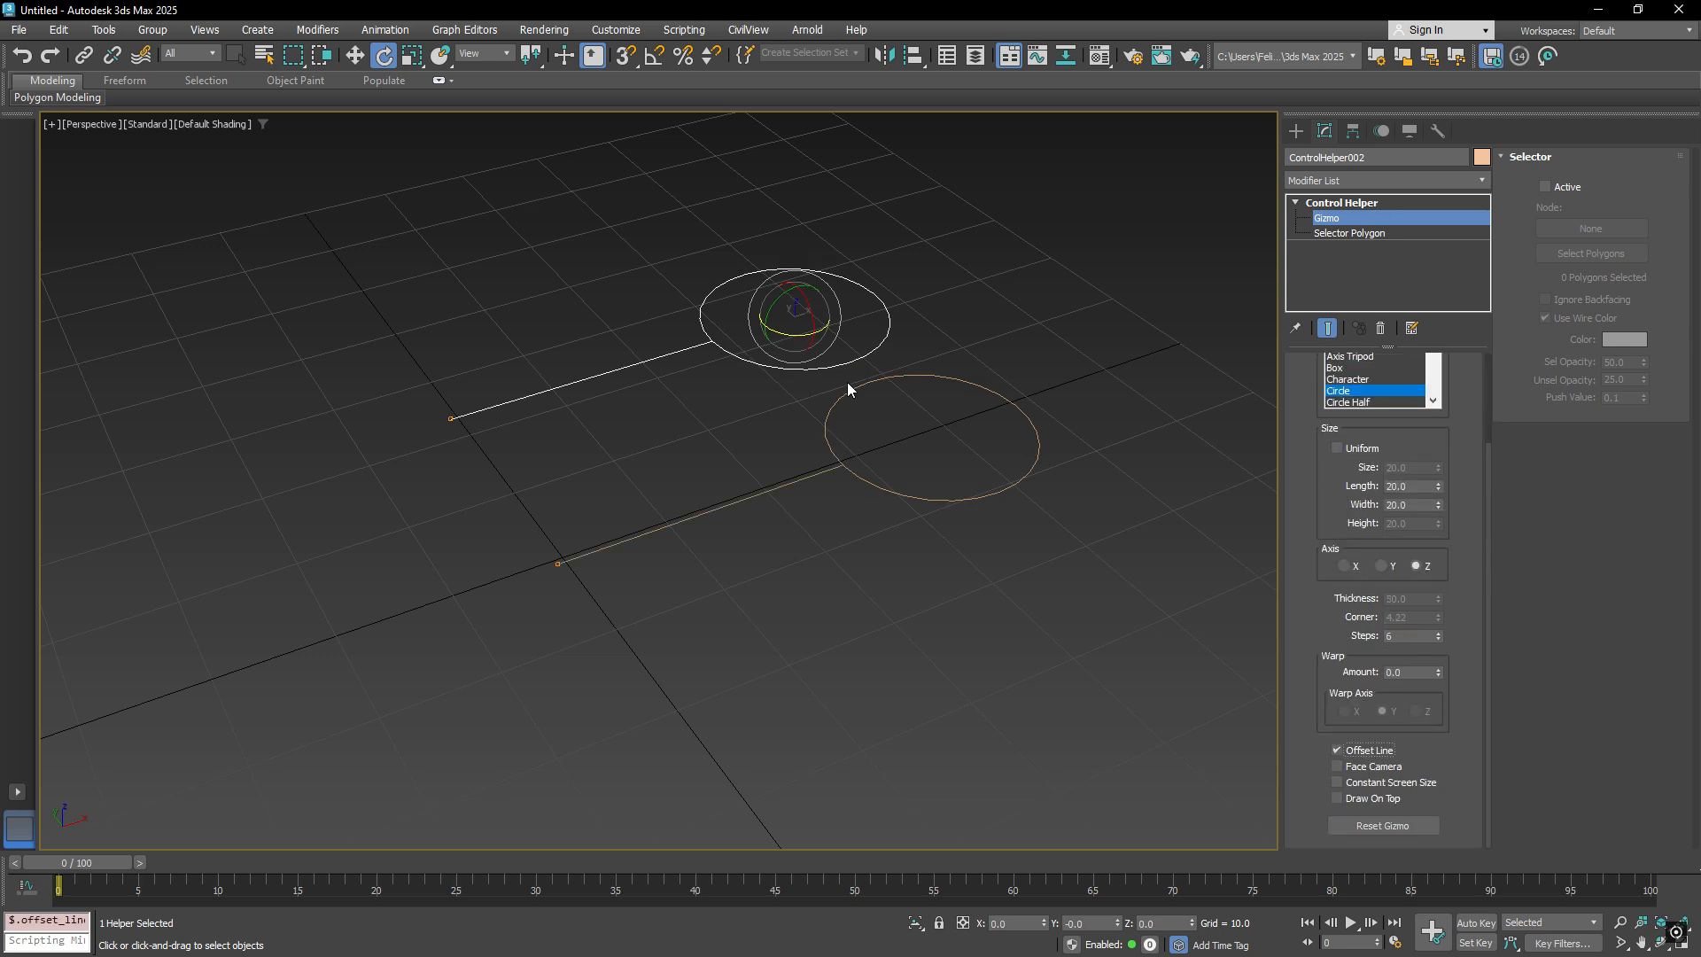
# Move the helper's gizmo farther from its pivot along the X axis and return to the top level.
pyautogui.moveTo(694, 350); pyautogui.dragTo(647, 425, button='middle')
pyautogui.press('w')
pyautogui.moveTo(770, 379); pyautogui.dragTo(865, 357)
pyautogui.scroll(-3, 1000, 340)
pyautogui.scroll(3, 989, 319)
pyautogui.click(1342, 202)
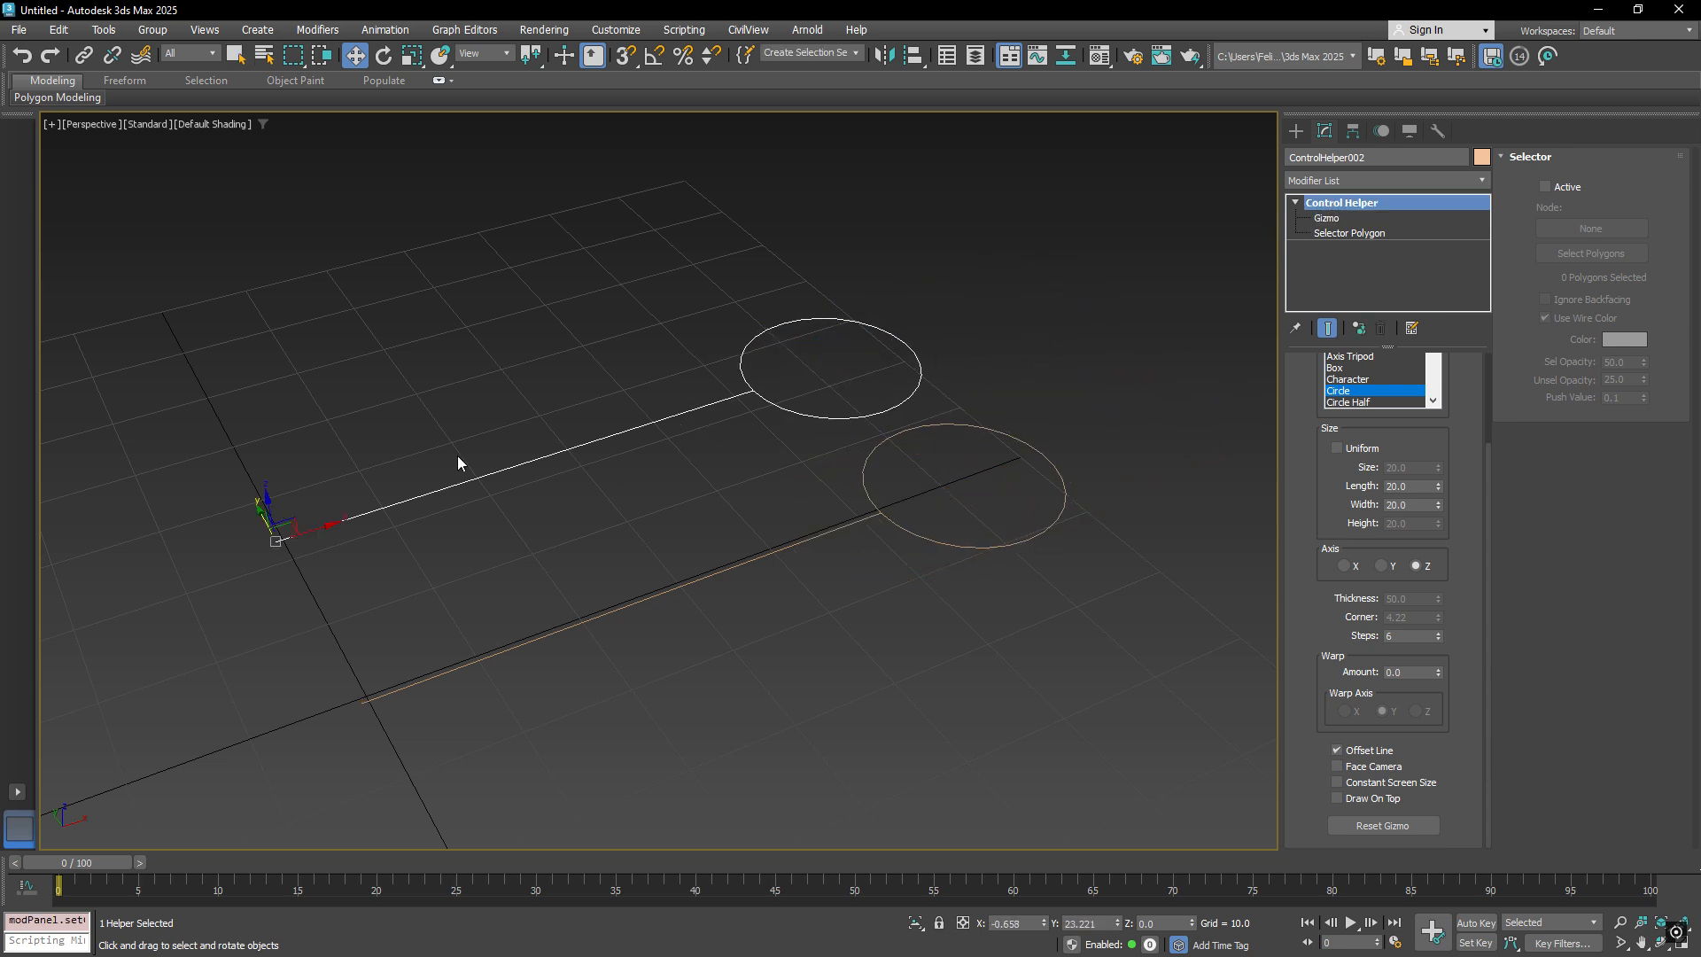
# Try rotating the cloned helper about its pivot, and delete the clone.
pyautogui.press('e')
pyautogui.moveTo(299, 514)
pyautogui.mouseDown()
pyautogui.moveTo(398, 497)
pyautogui.moveTo(330, 508)
pyautogui.mouseUp()
pyautogui.rightClick(336, 511)
pyautogui.press('Delete')
# Enable Face Camera and Constant Screen Size on the remaining control helper.
pyautogui.click(876, 511)
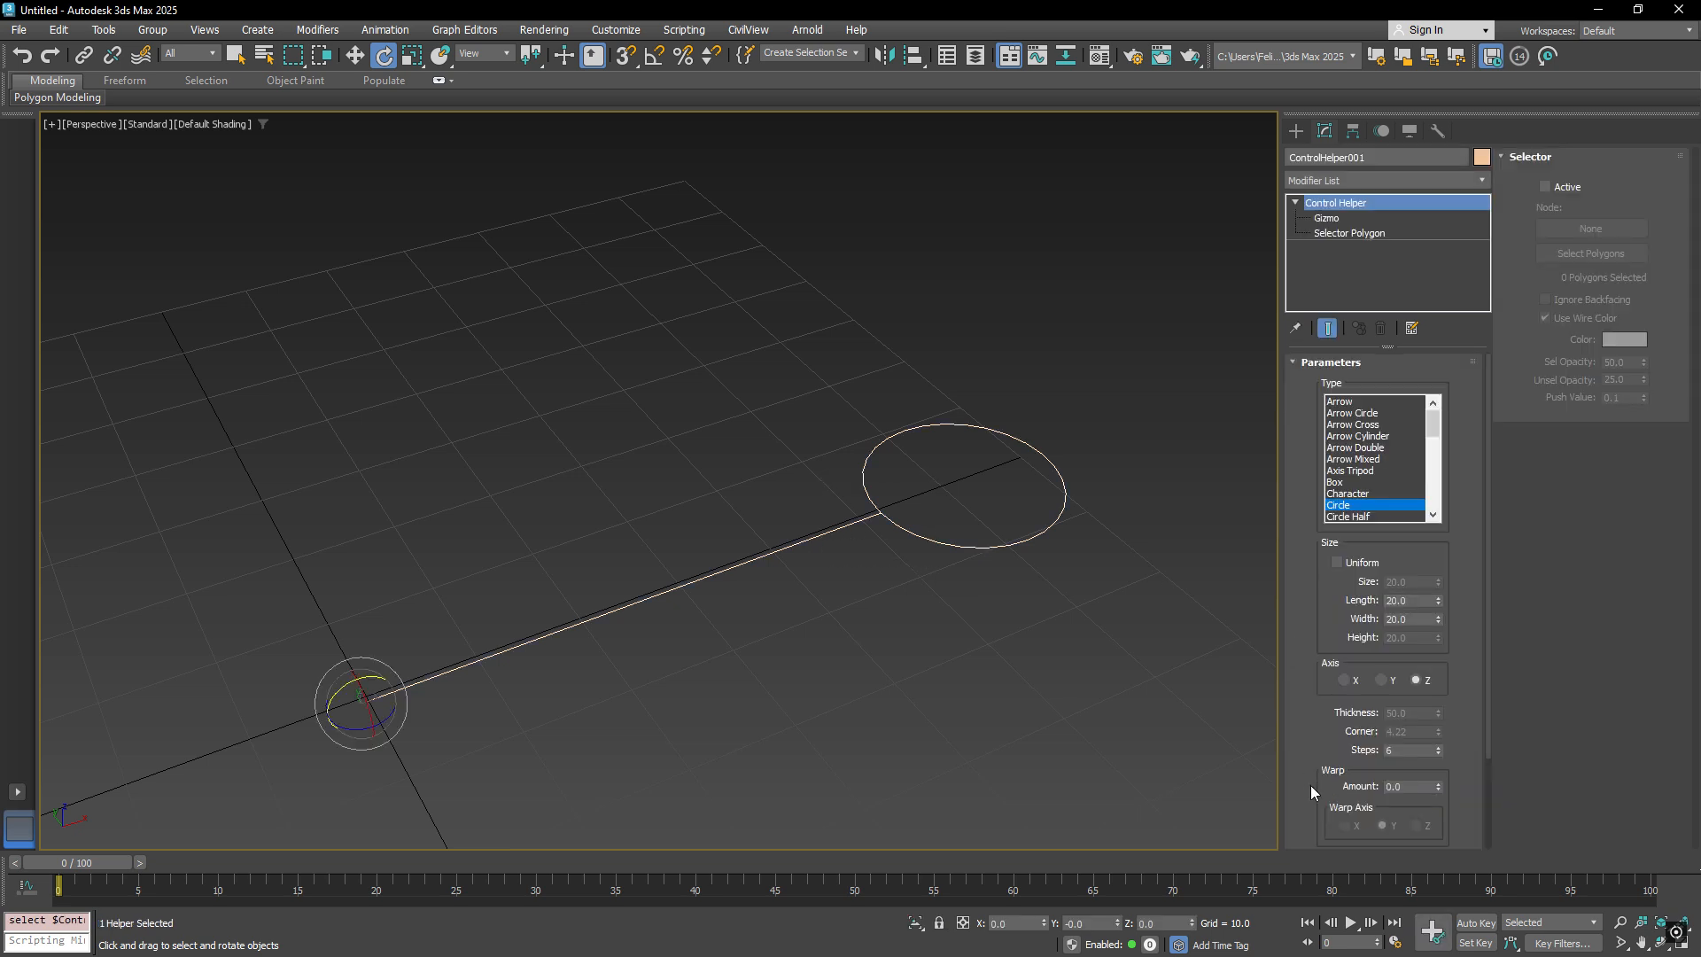
pyautogui.scroll(-3, 1310, 785)
pyautogui.click(1379, 767)
pyautogui.keyDown('alt'); pyautogui.moveTo(1222, 721); pyautogui.dragTo(782, 458, button='middle'); pyautogui.keyUp('alt')
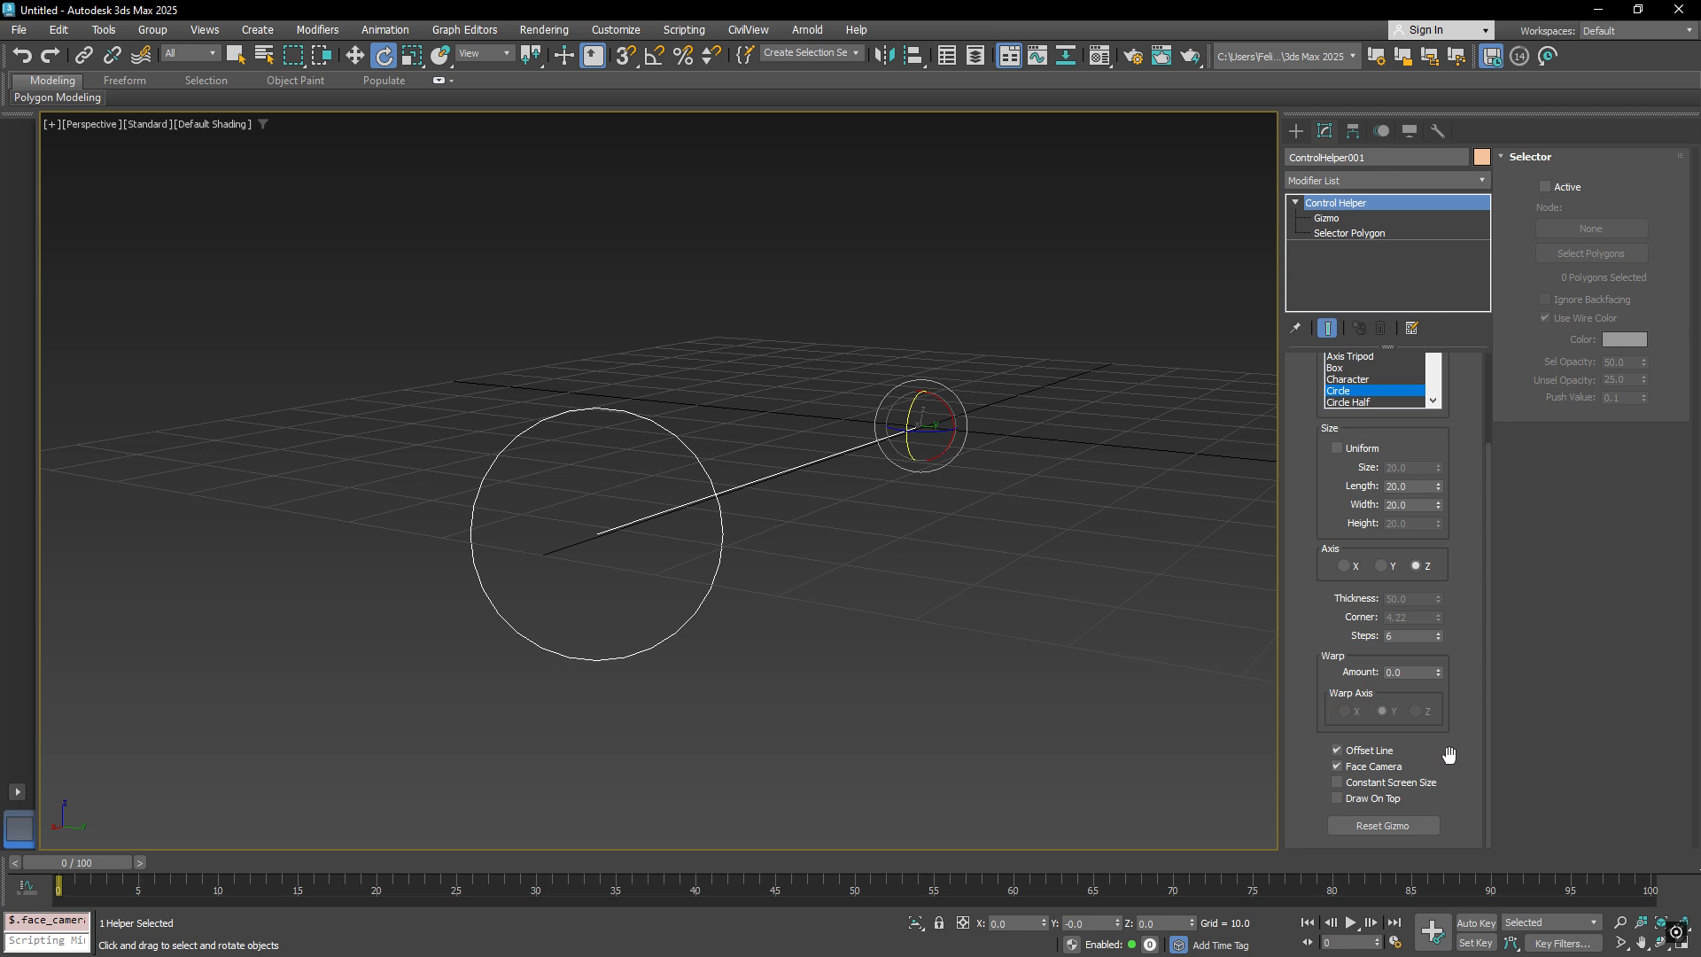
pyautogui.click(1370, 783)
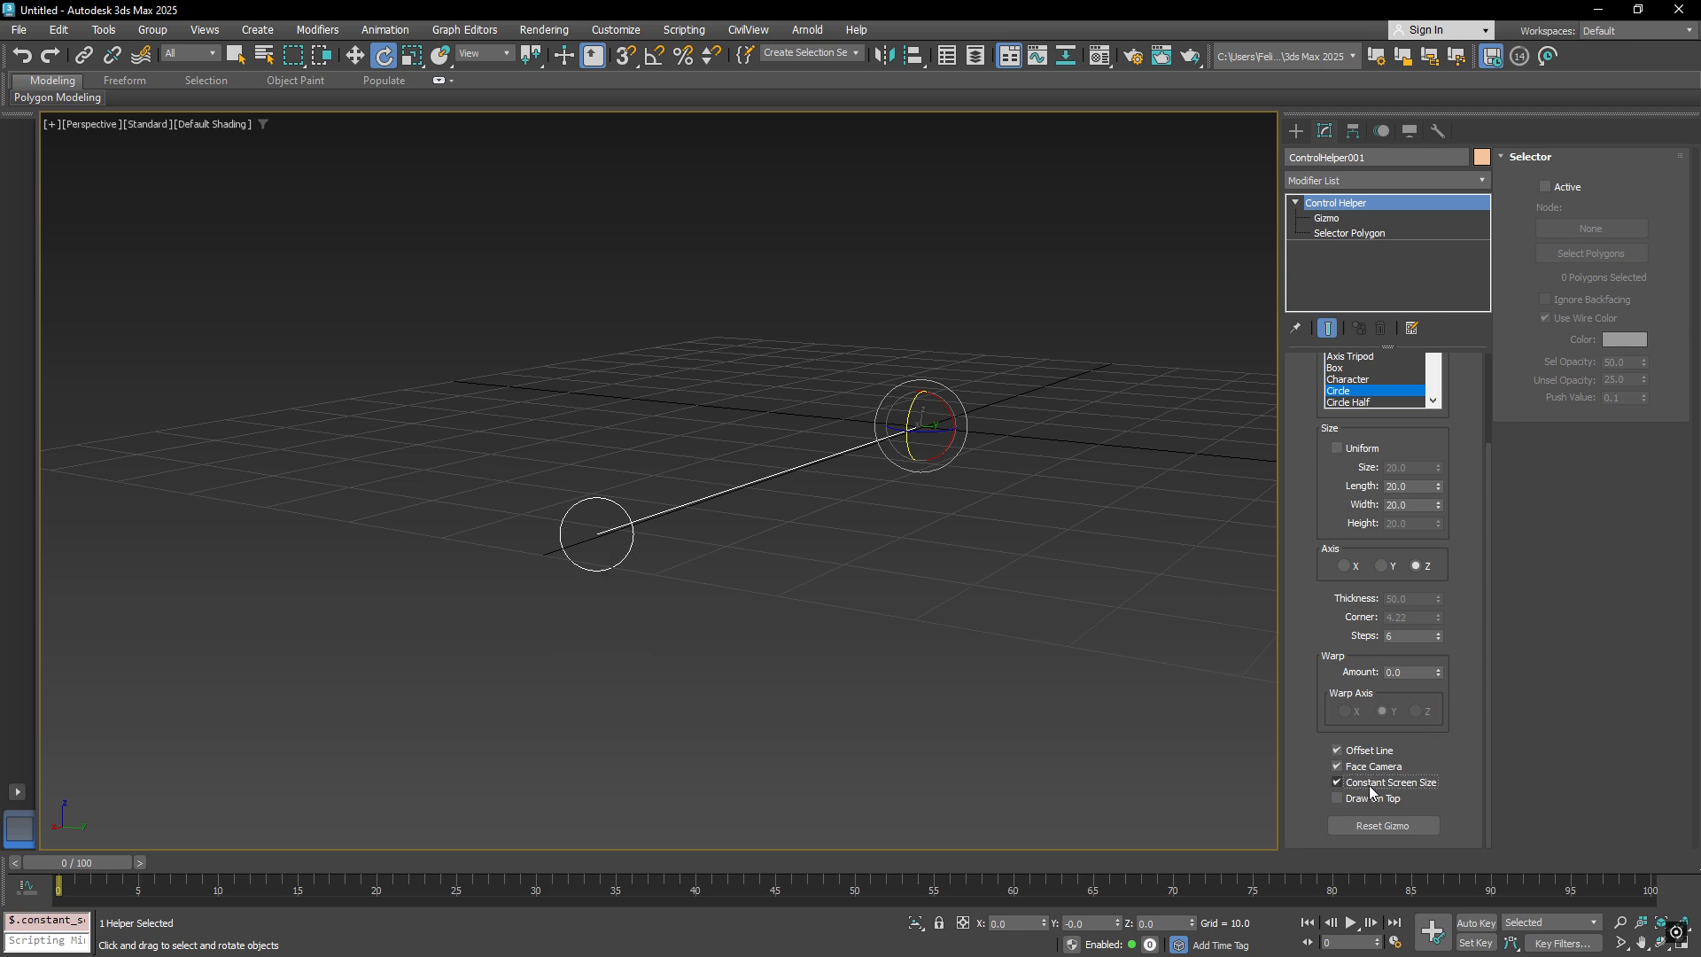
pyautogui.moveTo(948, 547)
pyautogui.mouseDown(button='middle')
pyautogui.moveTo(851, 592)
pyautogui.moveTo(1128, 620)
pyautogui.moveTo(1113, 616)
pyautogui.mouseUp(button='middle')
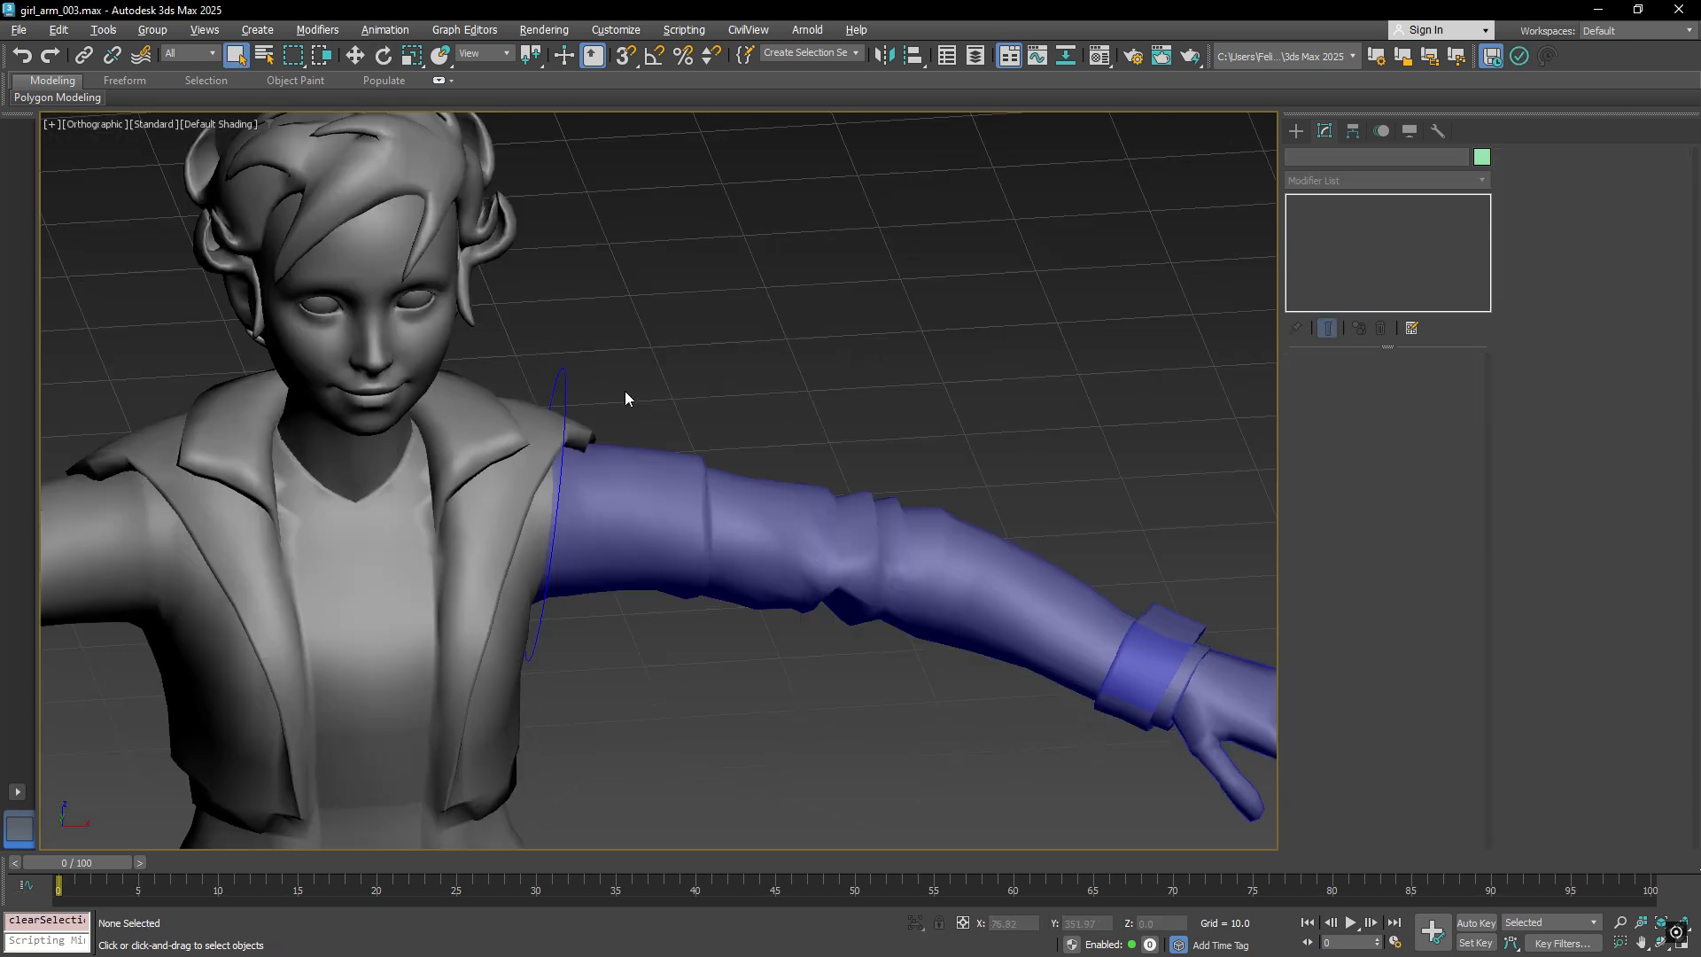
# Try rotating the girl's upper arm with its circle control at the shoulder.
pyautogui.moveTo(542, 399); pyautogui.dragTo(542, 401)
pyautogui.moveTo(625, 477)
pyautogui.keyDown('alt'); pyautogui.mouseDown(button='middle')
pyautogui.moveTo(582, 478)
pyautogui.moveTo(629, 482)
pyautogui.mouseUp(button='middle'); pyautogui.keyUp('alt')
pyautogui.press('e')
pyautogui.moveTo(535, 445); pyautogui.dragTo(539, 386)
pyautogui.rightClick(538, 386)
pyautogui.click(650, 385)
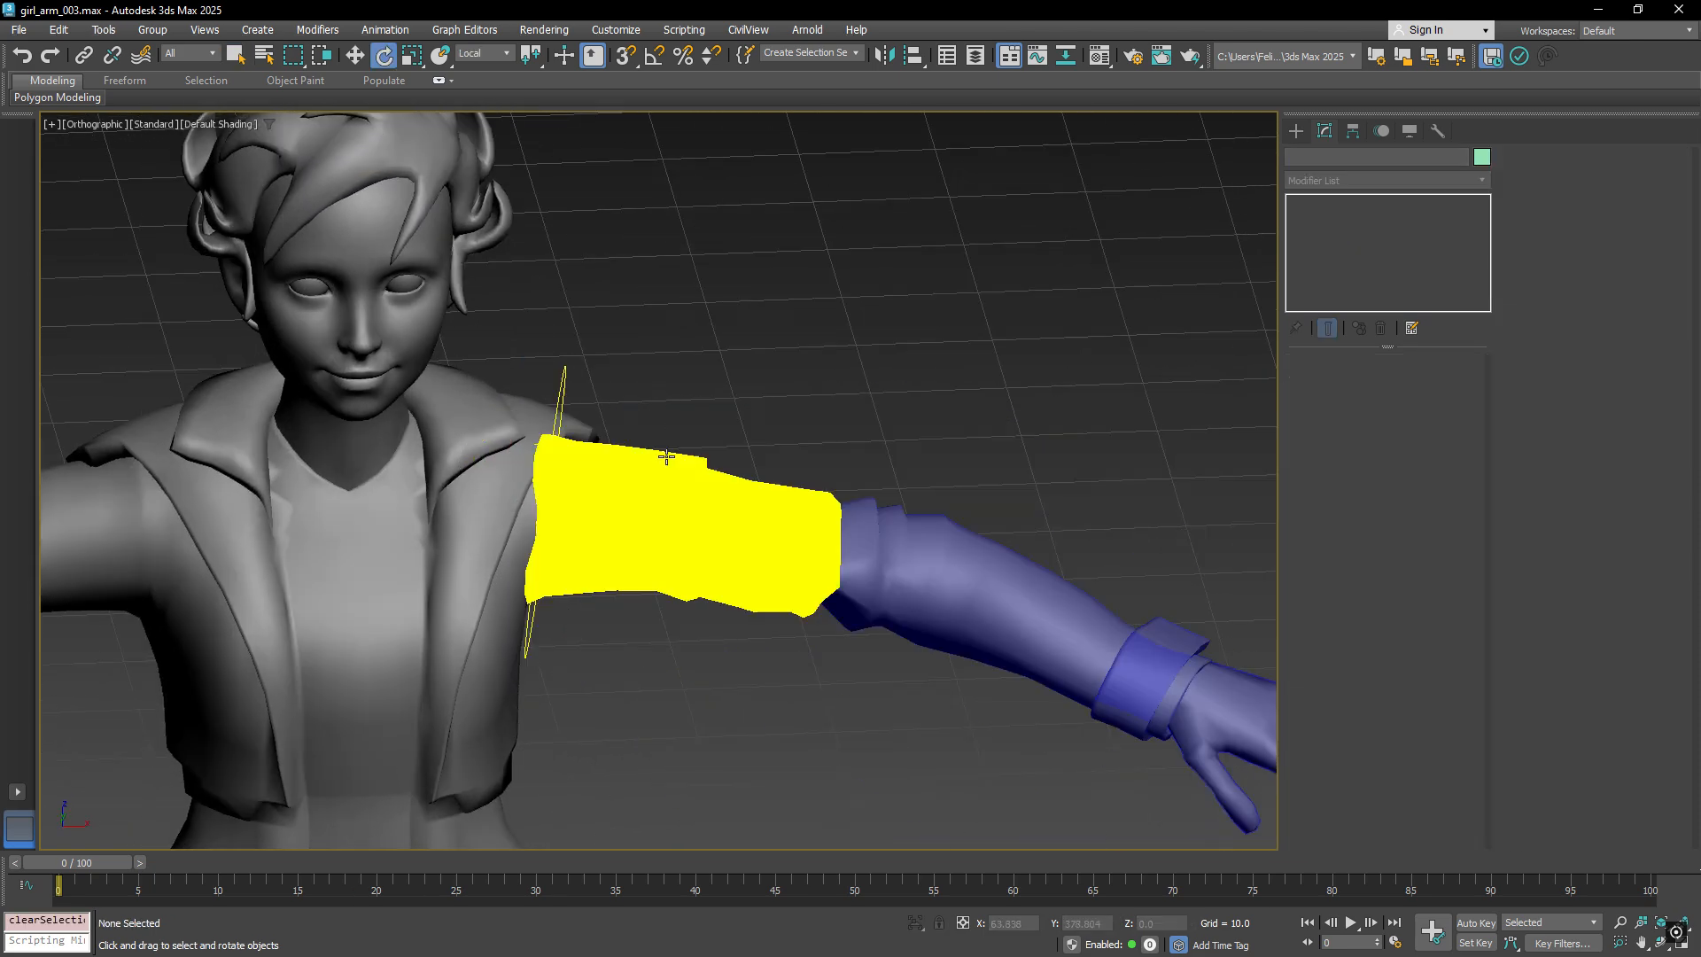
# Try rotating the upper arm by picking its control through the upper sleeve polygons.
pyautogui.click(638, 513)
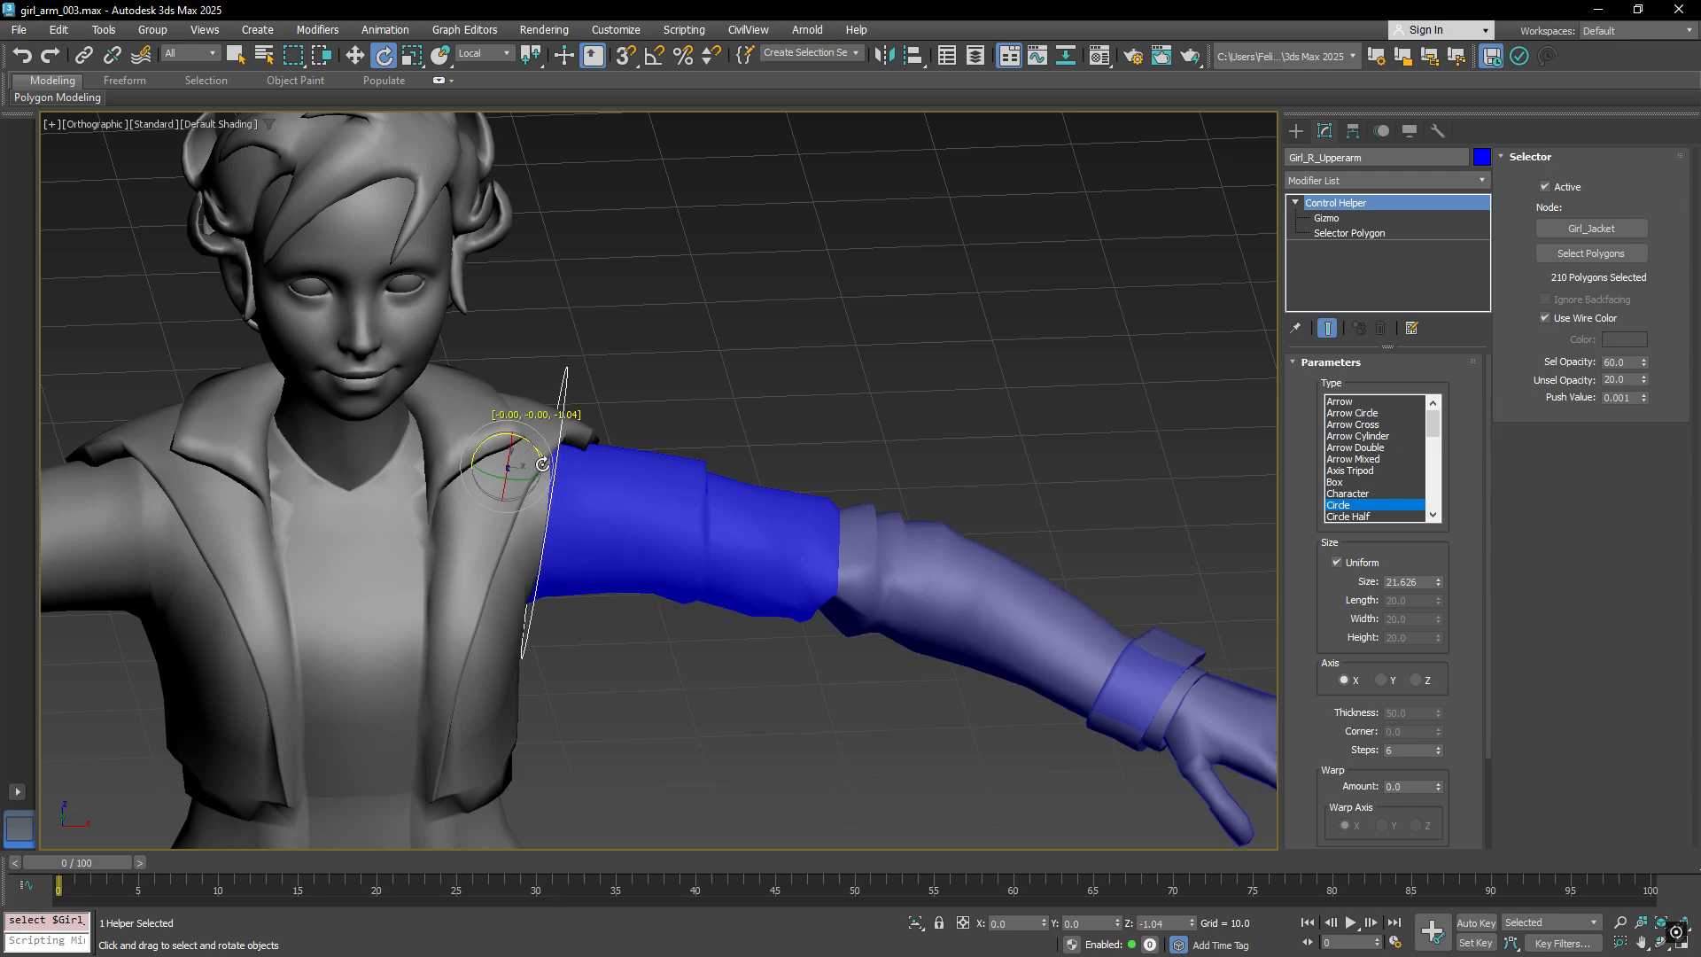
pyautogui.moveTo(542, 465); pyautogui.dragTo(604, 478)
pyautogui.rightClick(604, 478)
pyautogui.click(702, 420)
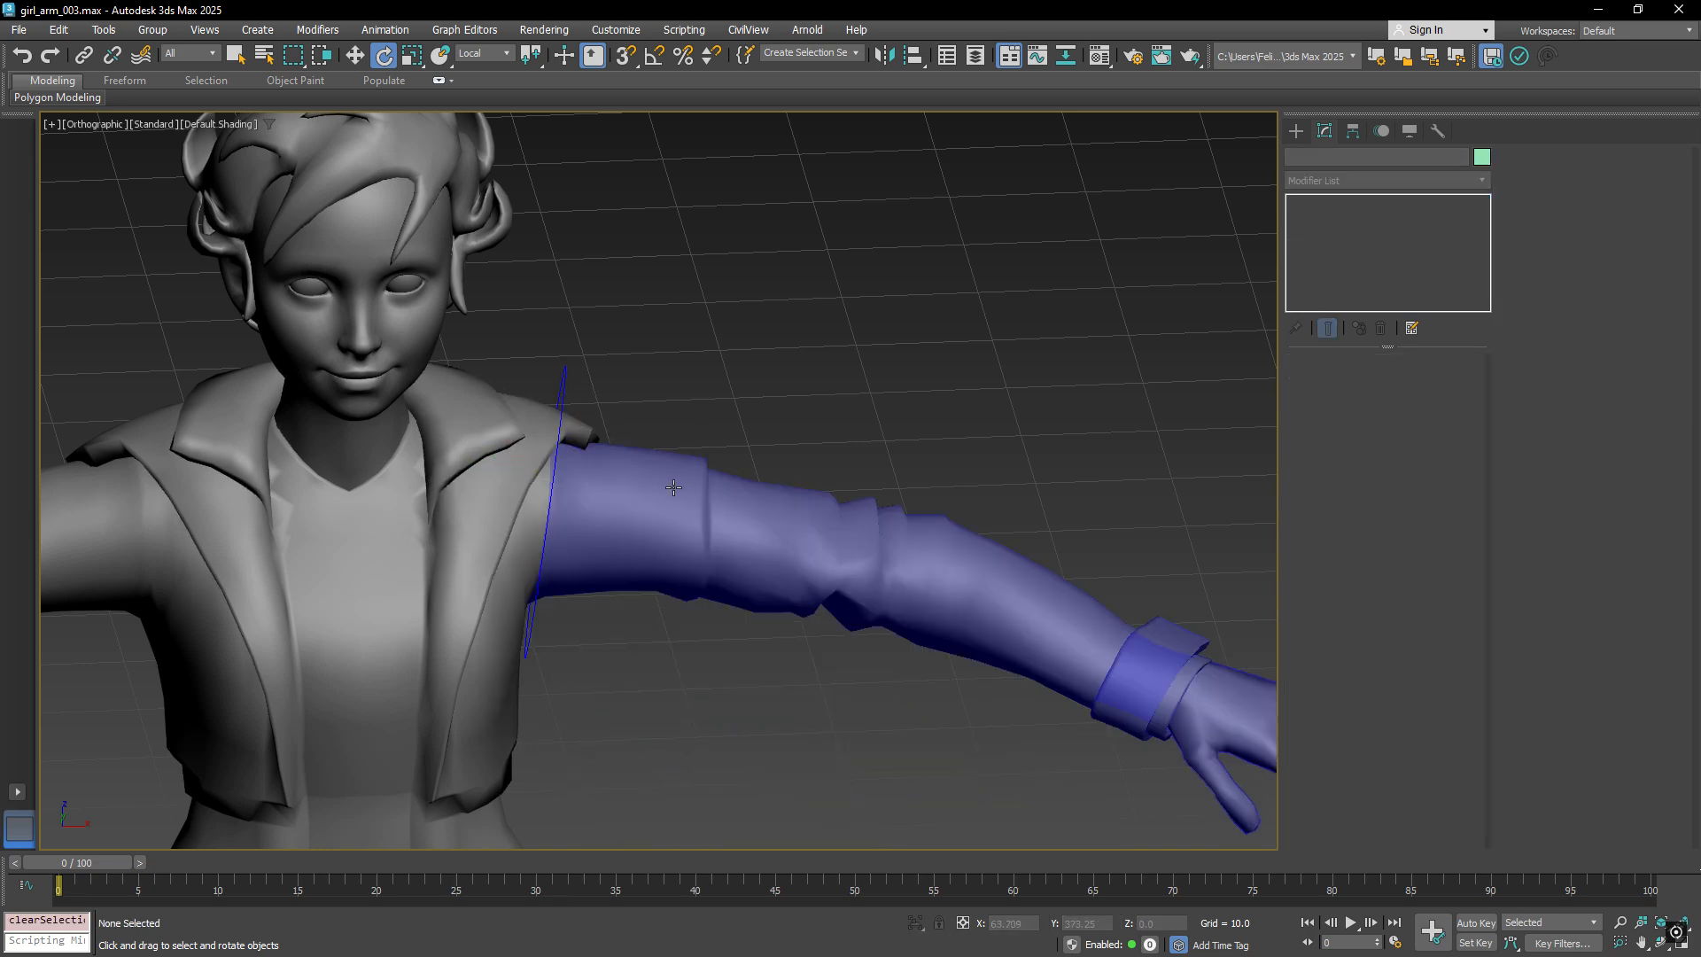
# Try rotating the forearm by picking its control through the lower sleeve polygons.
pyautogui.moveTo(759, 540); pyautogui.dragTo(669, 513, button='middle')
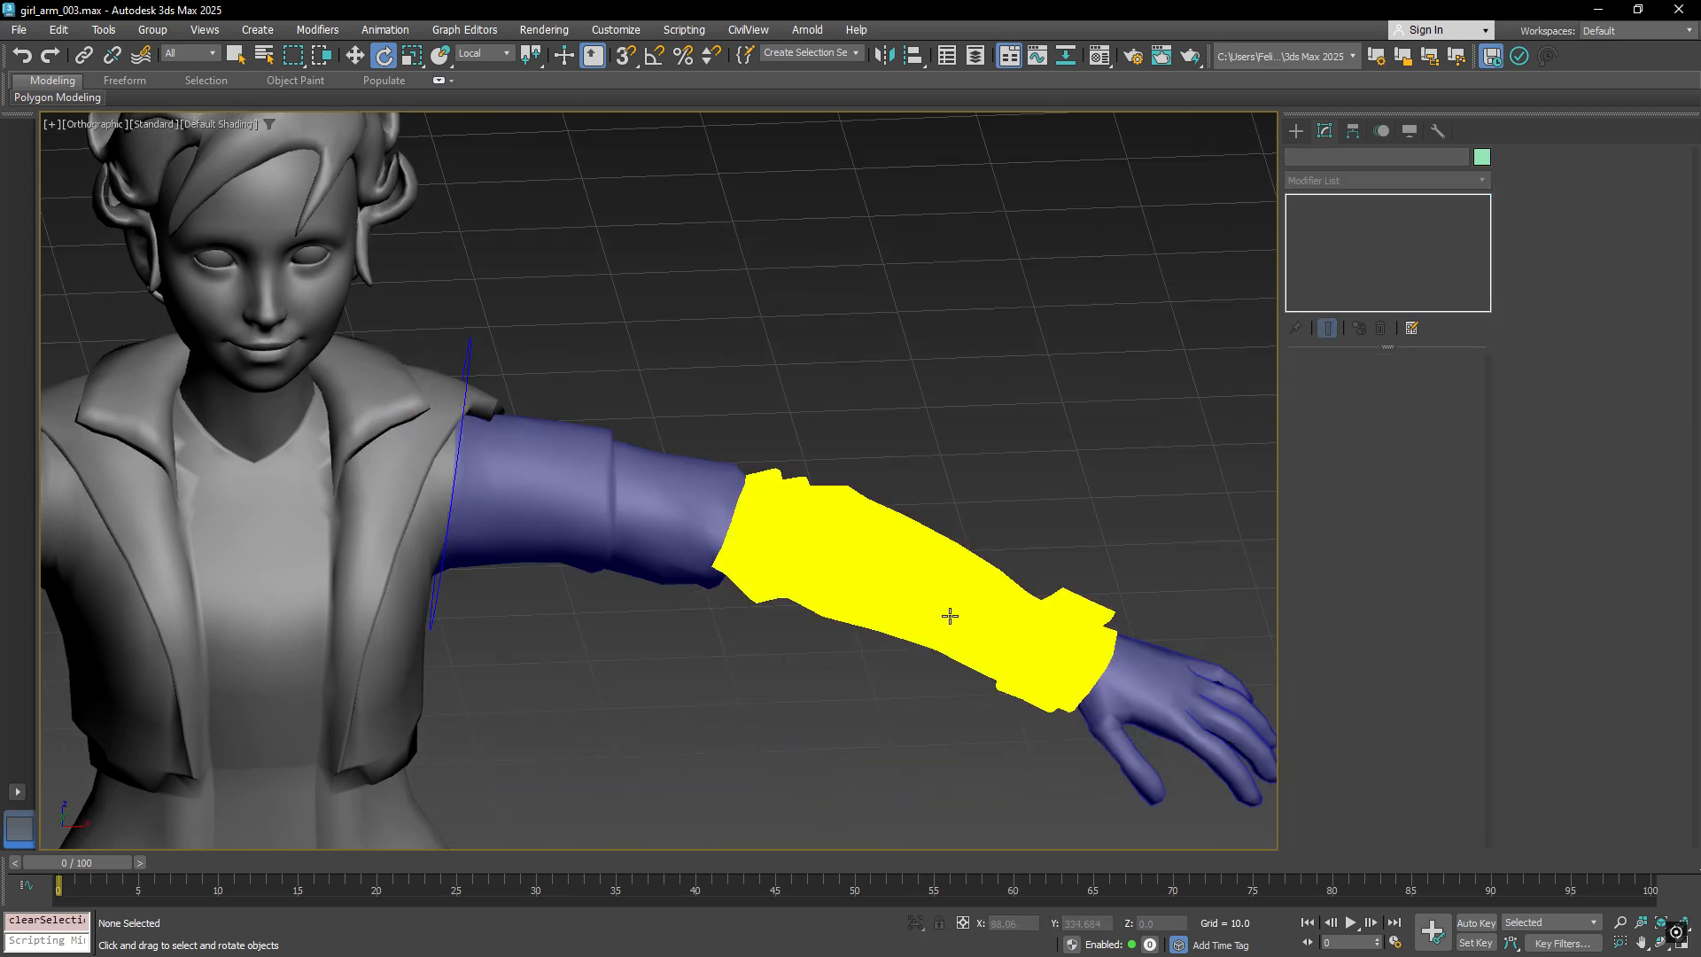
pyautogui.click(830, 569)
pyautogui.keyDown('alt'); pyautogui.moveTo(830, 569); pyautogui.dragTo(751, 567, button='middle'); pyautogui.keyUp('alt')
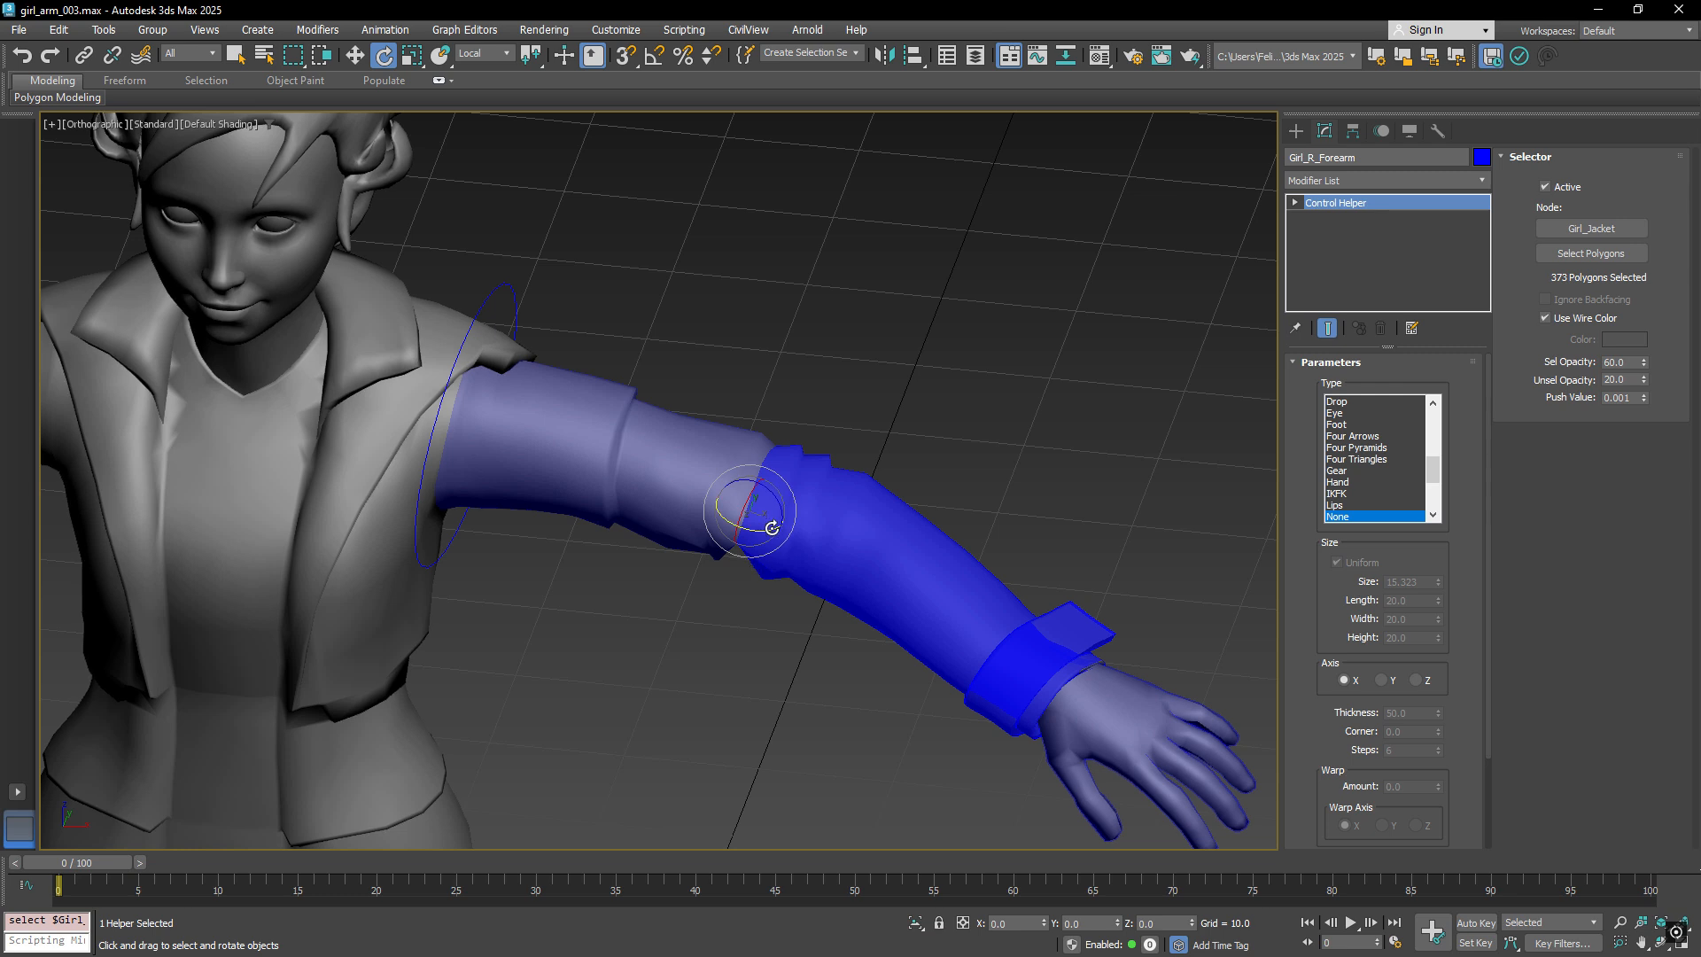
pyautogui.moveTo(771, 528); pyautogui.dragTo(664, 511)
pyautogui.rightClick(700, 521)
pyautogui.click(893, 456)
pyautogui.click(873, 543)
pyautogui.rightClick(664, 512)
pyautogui.moveTo(769, 531); pyautogui.dragTo(705, 540, button='middle')
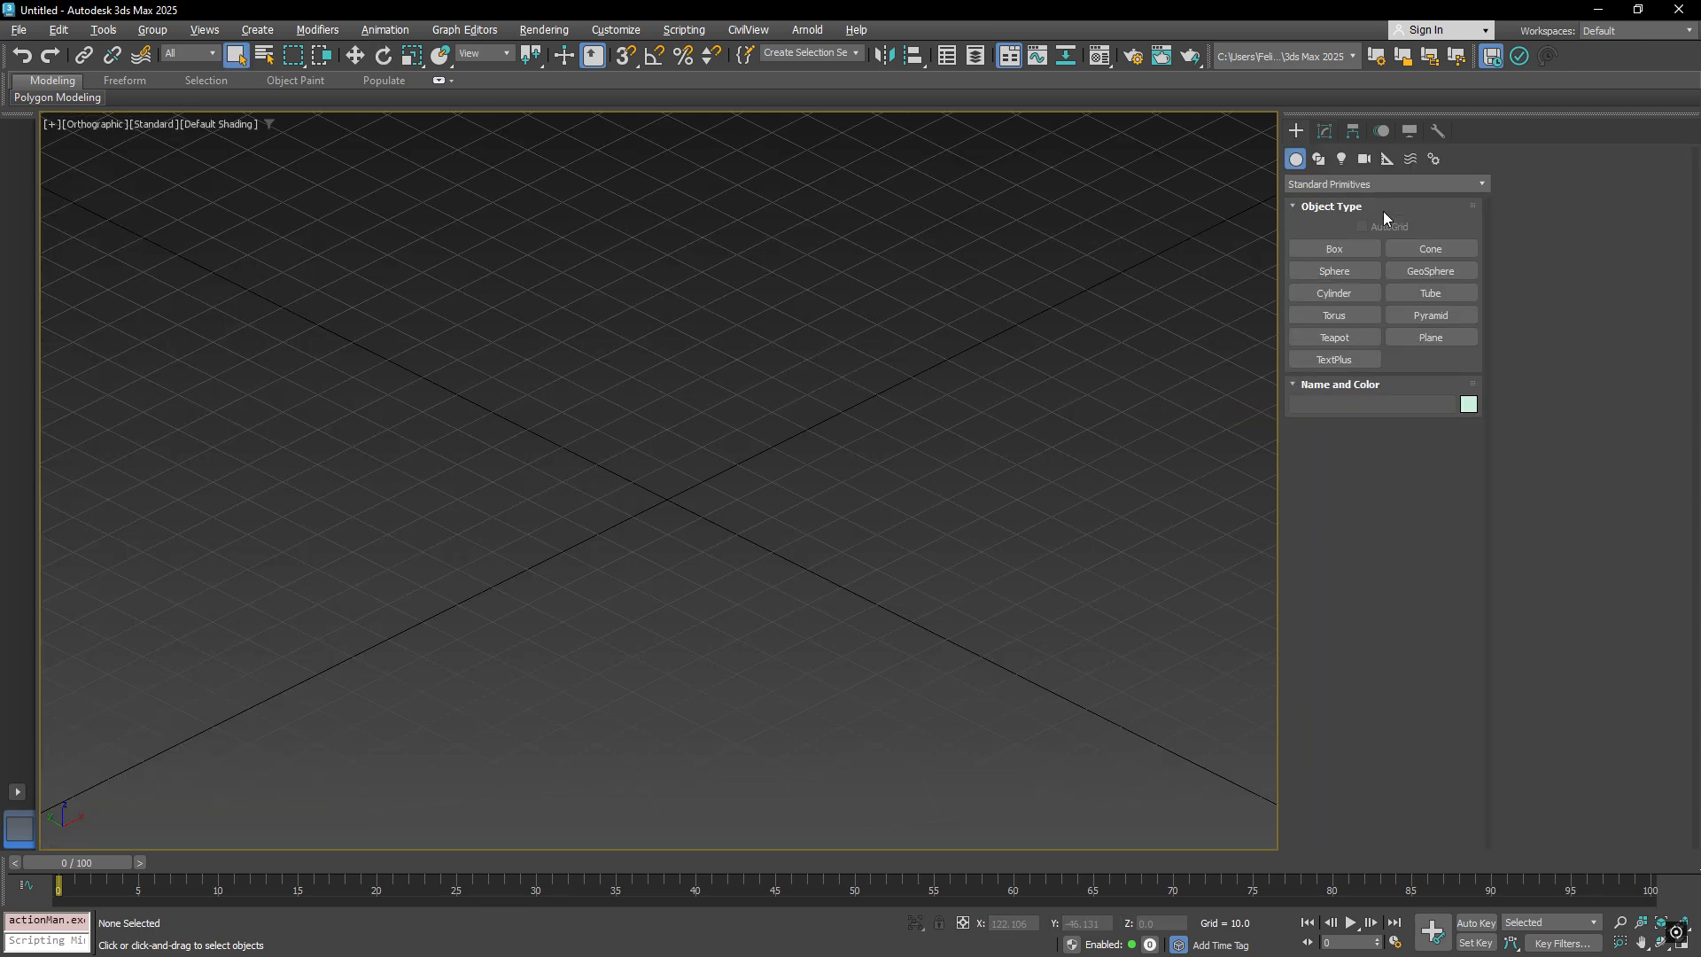
# Place a Biped Rig helper with a size of about 92 at the grid's origin.
pyautogui.click(1433, 159)
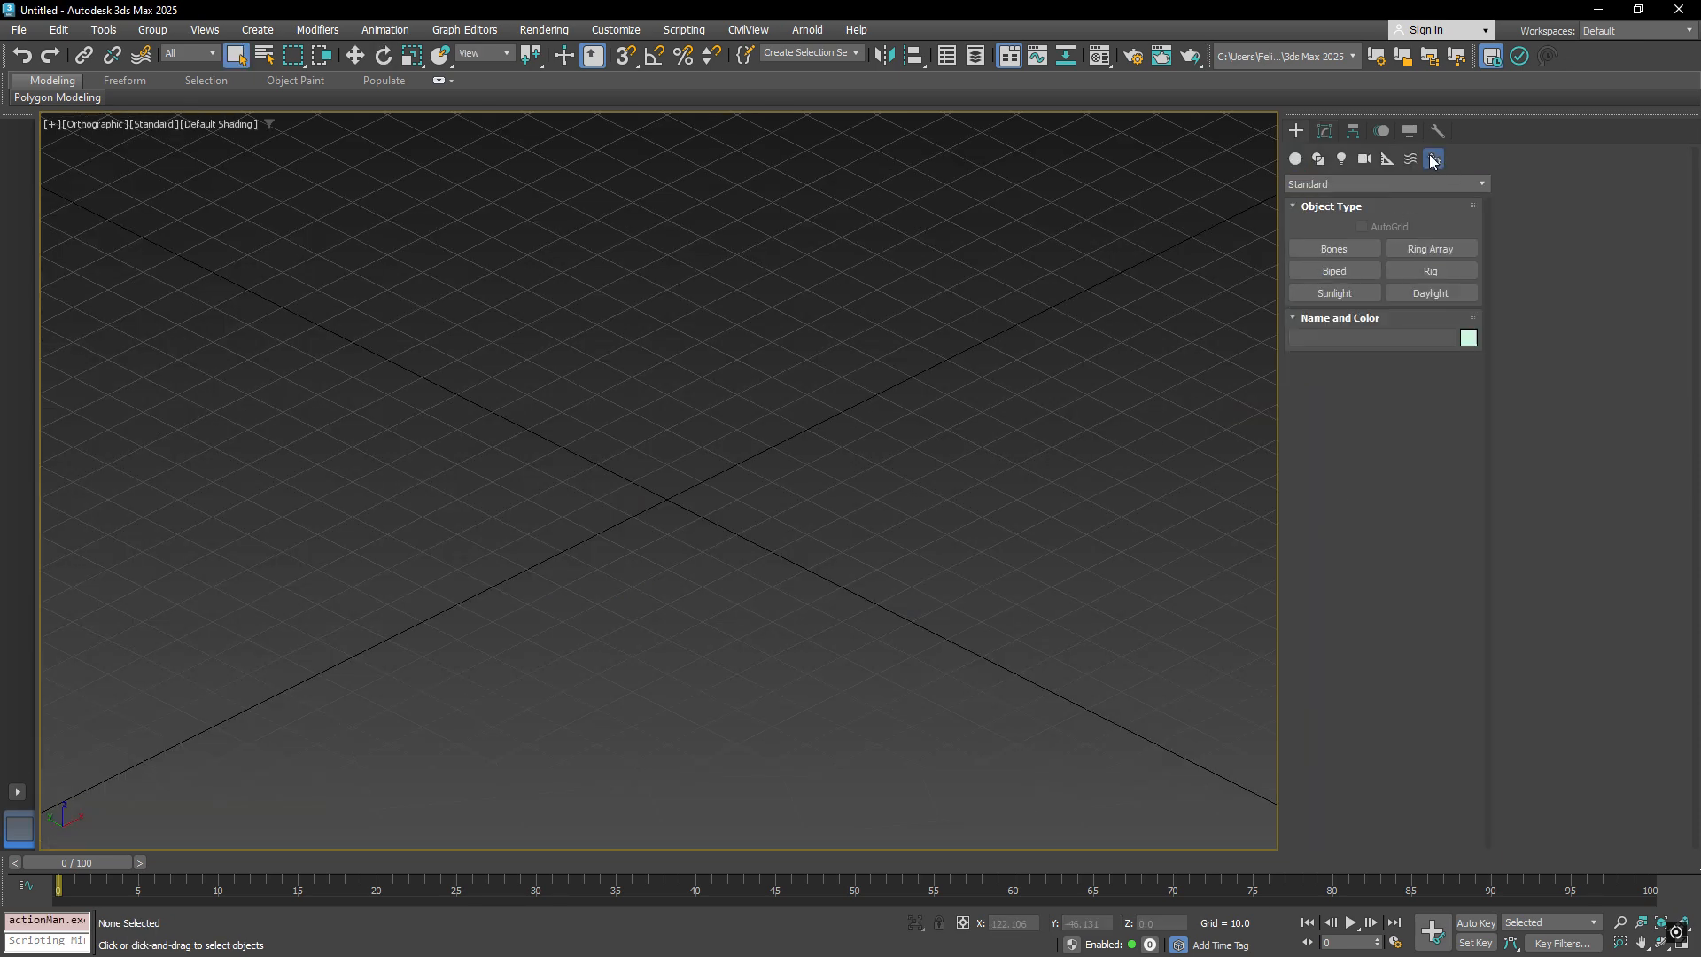
pyautogui.click(1429, 271)
pyautogui.click(666, 508)
pyautogui.moveTo(666, 404); pyautogui.dragTo(683, 285)
pyautogui.scroll(2, 683, 274)
pyautogui.moveTo(683, 270); pyautogui.dragTo(683, 339, button='middle')
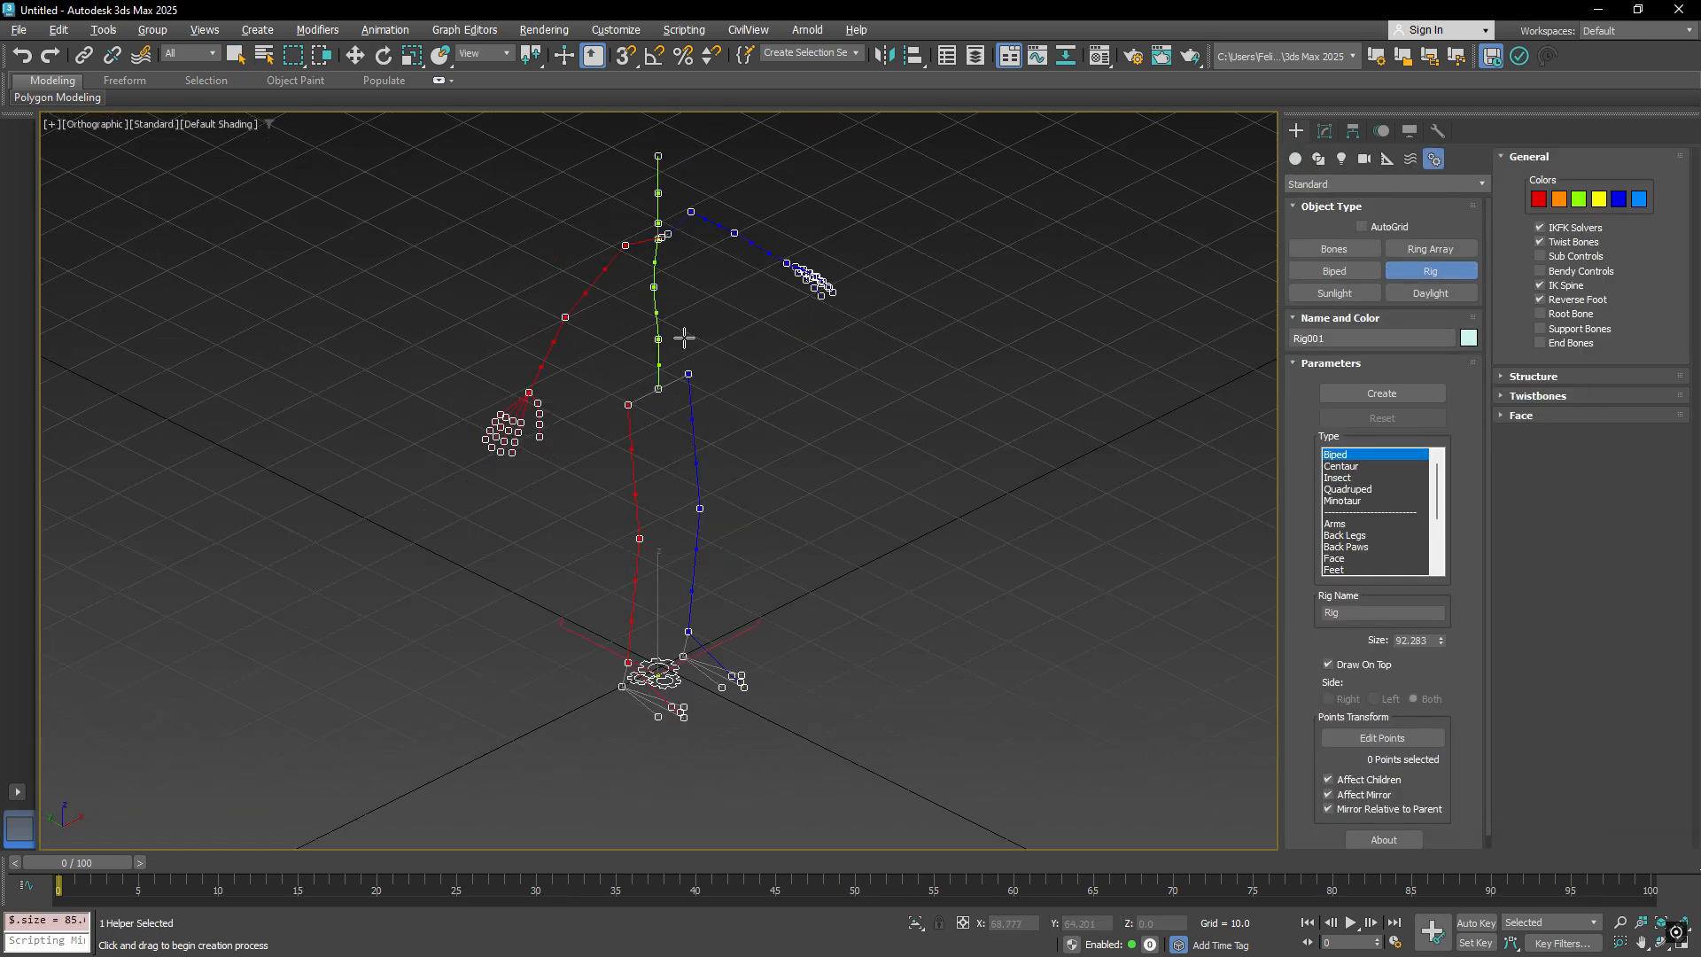
pyautogui.rightClick(683, 339)
# Generate the bones and controls from the placed biped rig.
pyautogui.click(1324, 131)
pyautogui.click(1381, 393)
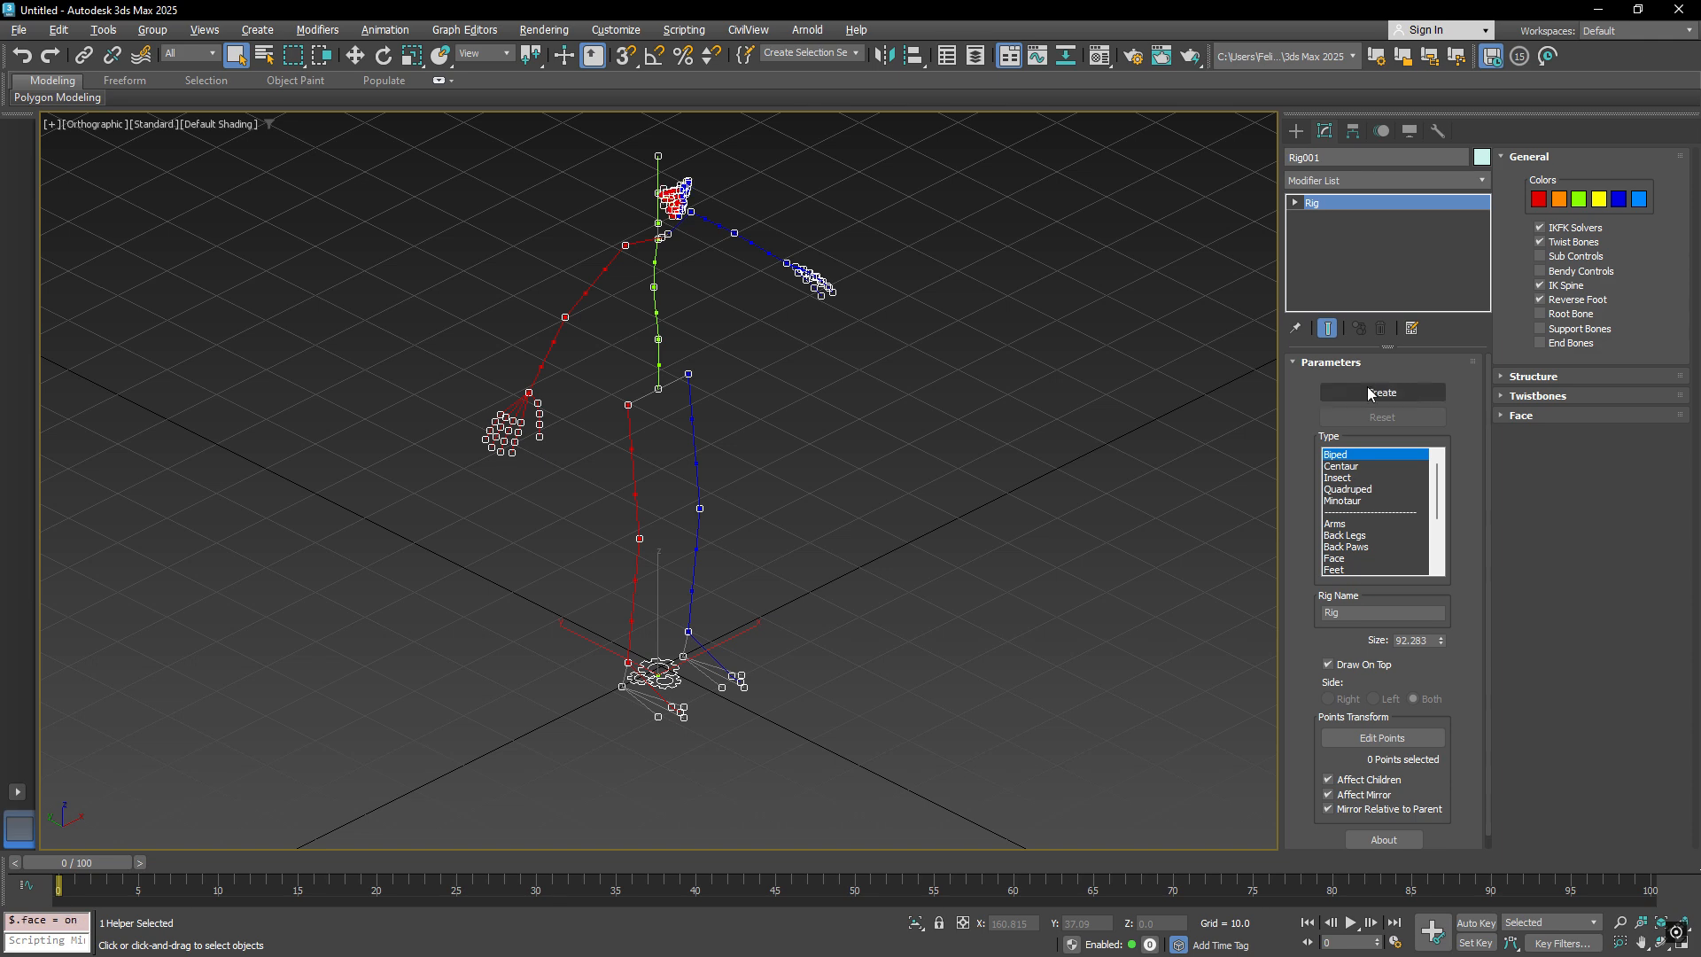
pyautogui.keyDown('alt'); pyautogui.moveTo(721, 374); pyautogui.dragTo(722, 418, button='middle'); pyautogui.keyUp('alt')
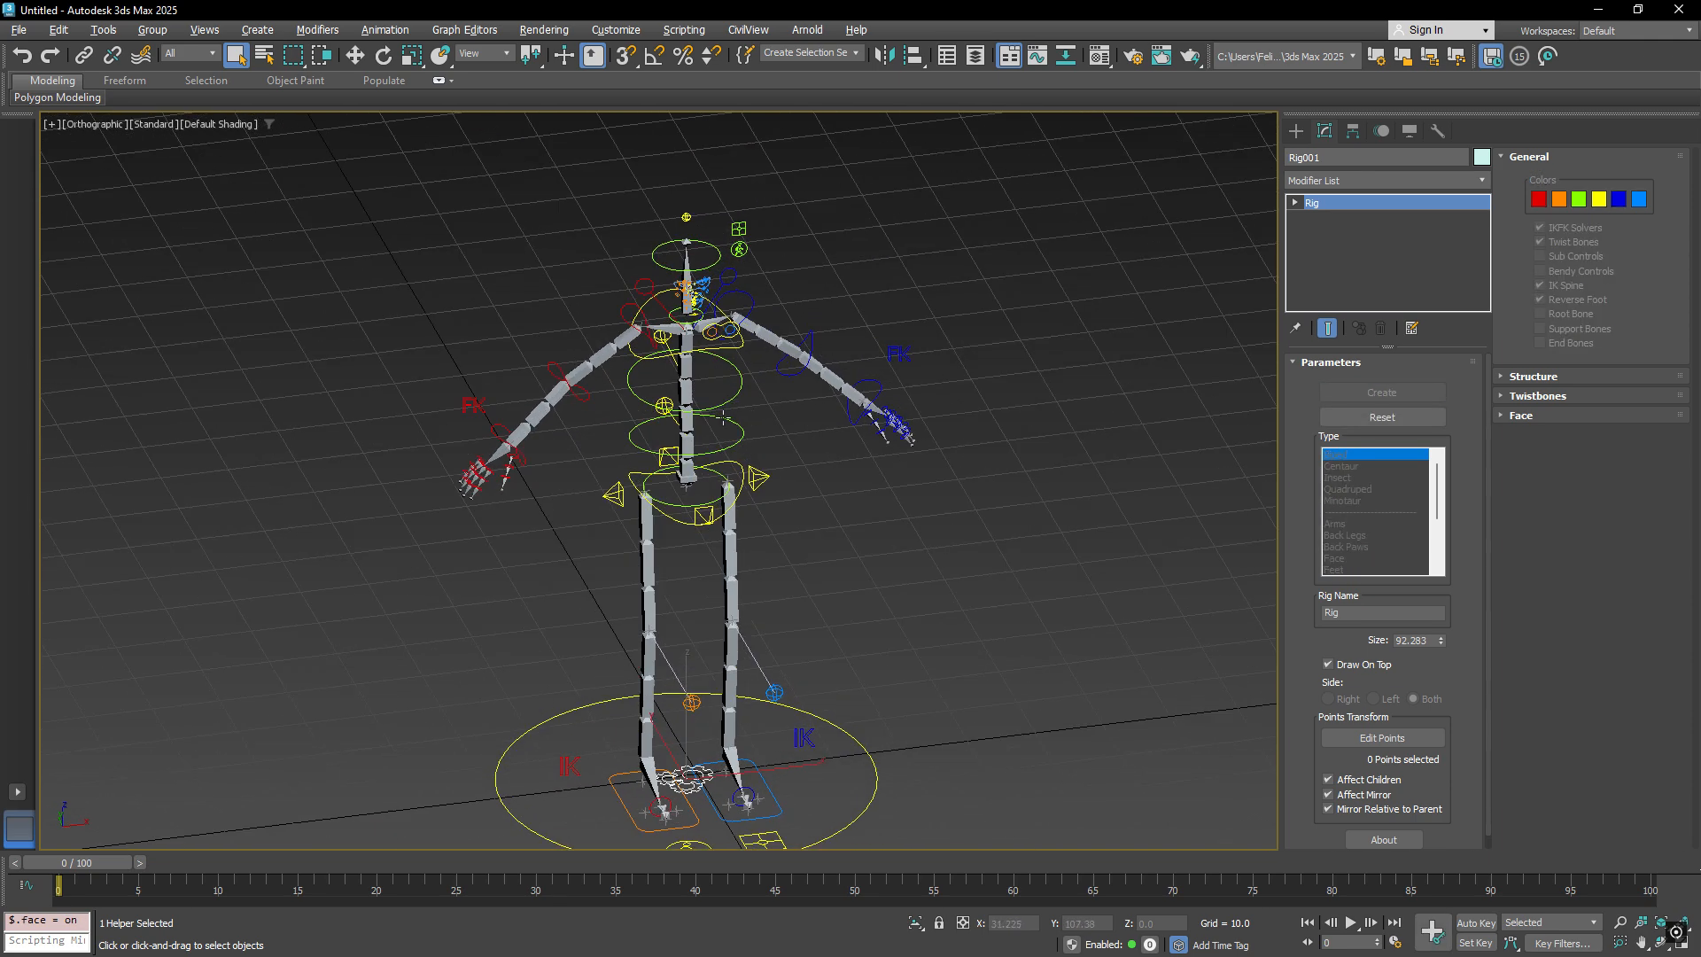
# Examine the Control Helper settings of the rig's spine circles and facial controls.
pyautogui.click(740, 381)
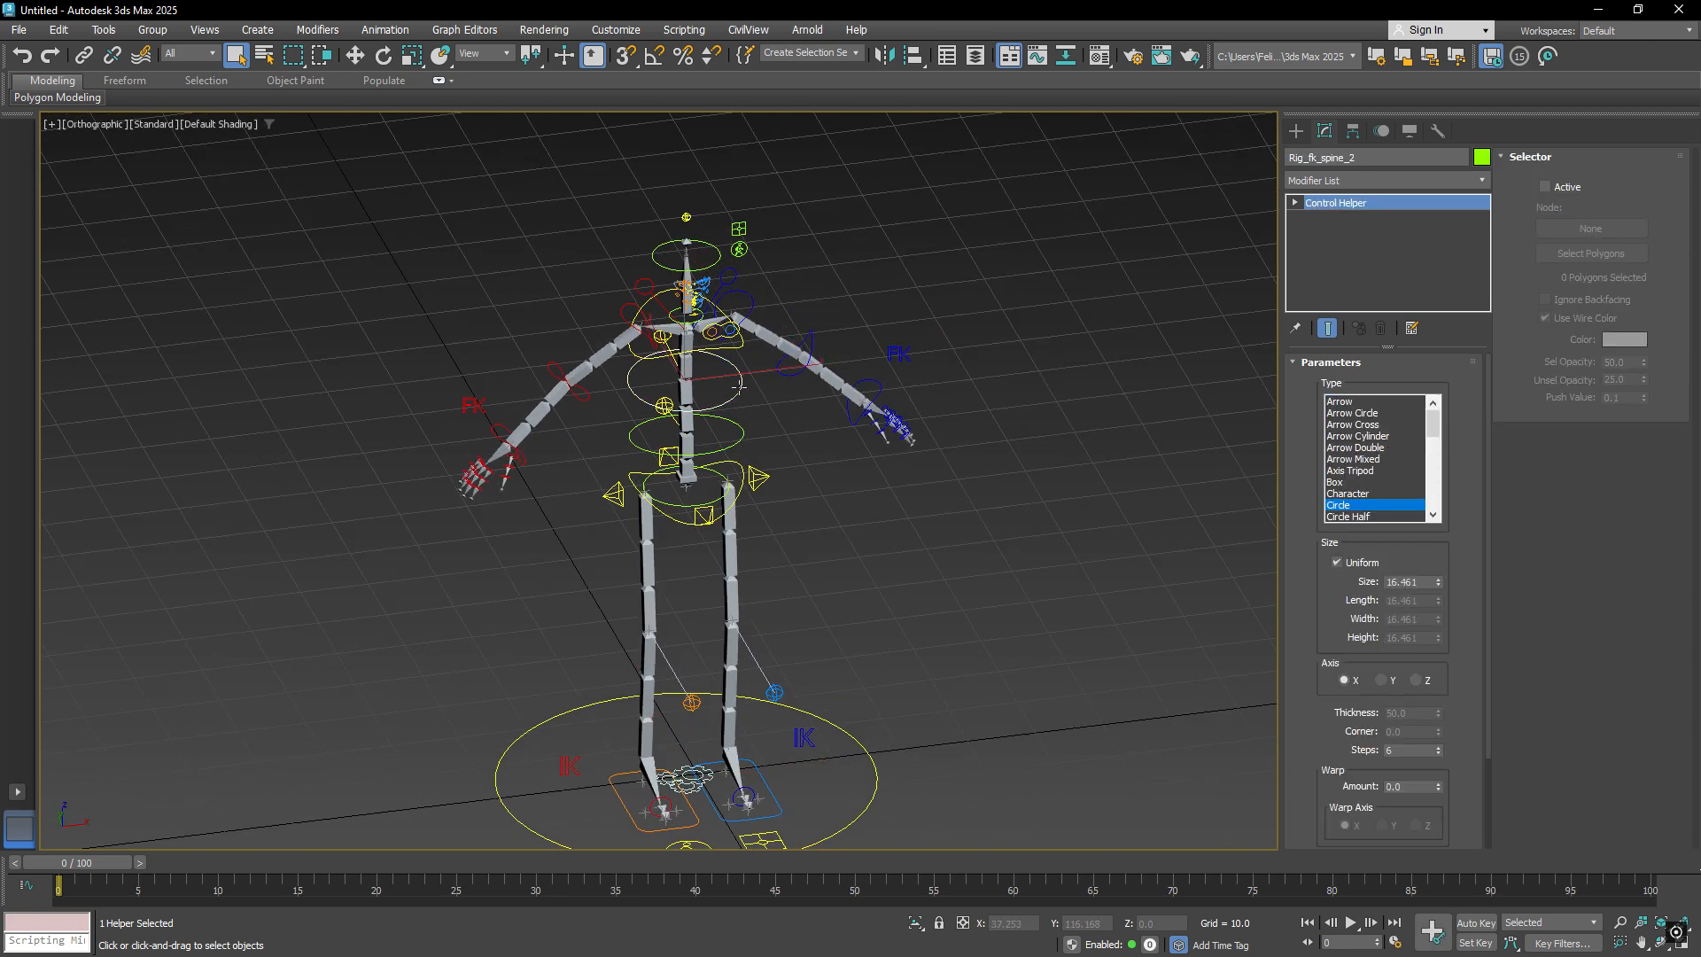
pyautogui.moveTo(700, 267); pyautogui.dragTo(730, 338, button='middle')
pyautogui.scroll(4, 724, 351)
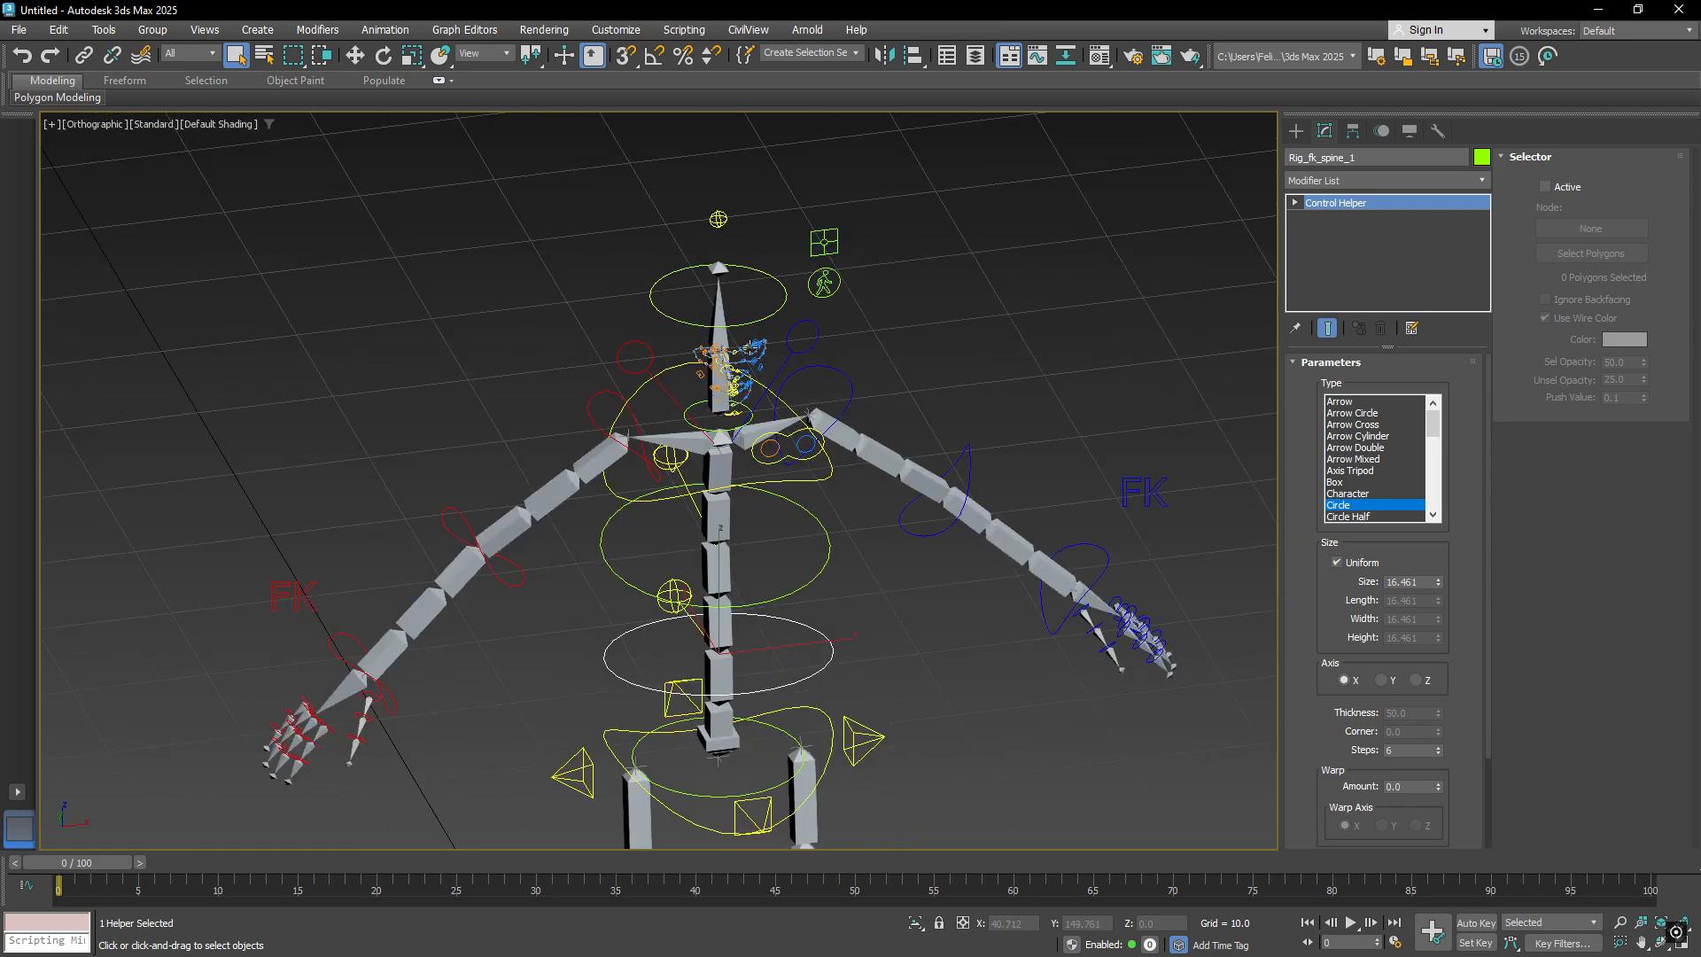
pyautogui.scroll(4, 746, 346)
pyautogui.click(752, 353)
pyautogui.scroll(5, 752, 354)
pyautogui.click(779, 295)
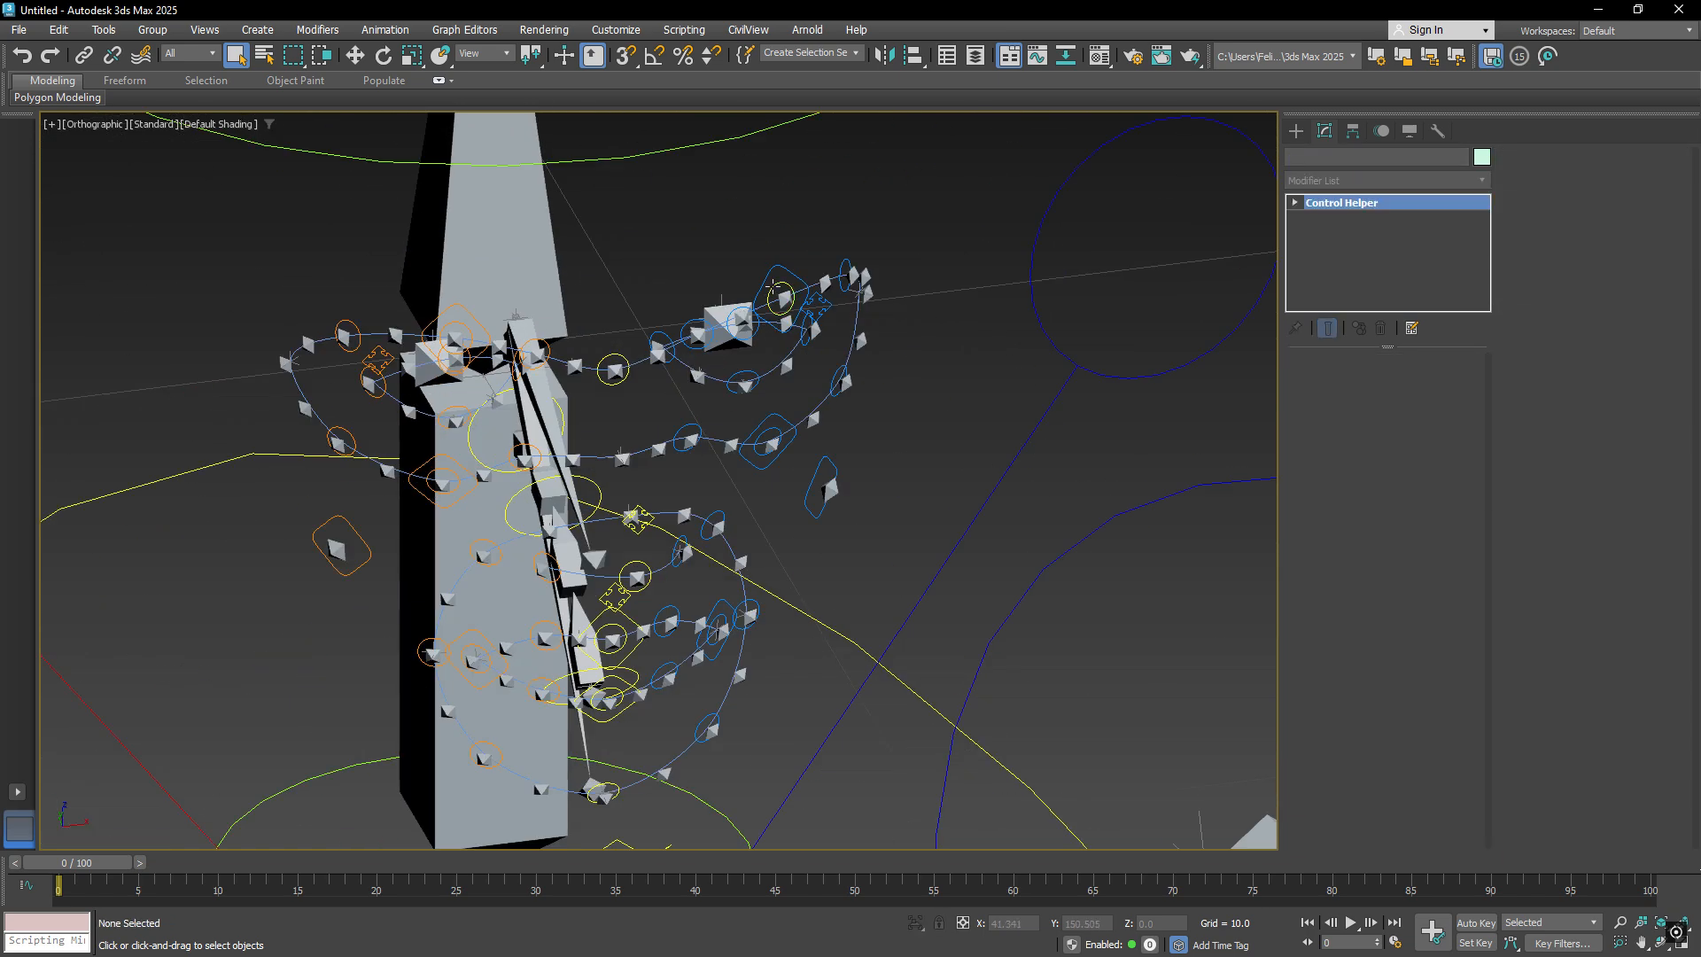
pyautogui.keyDown('alt'); pyautogui.moveTo(780, 290); pyautogui.dragTo(733, 258, button='middle'); pyautogui.keyUp('alt')
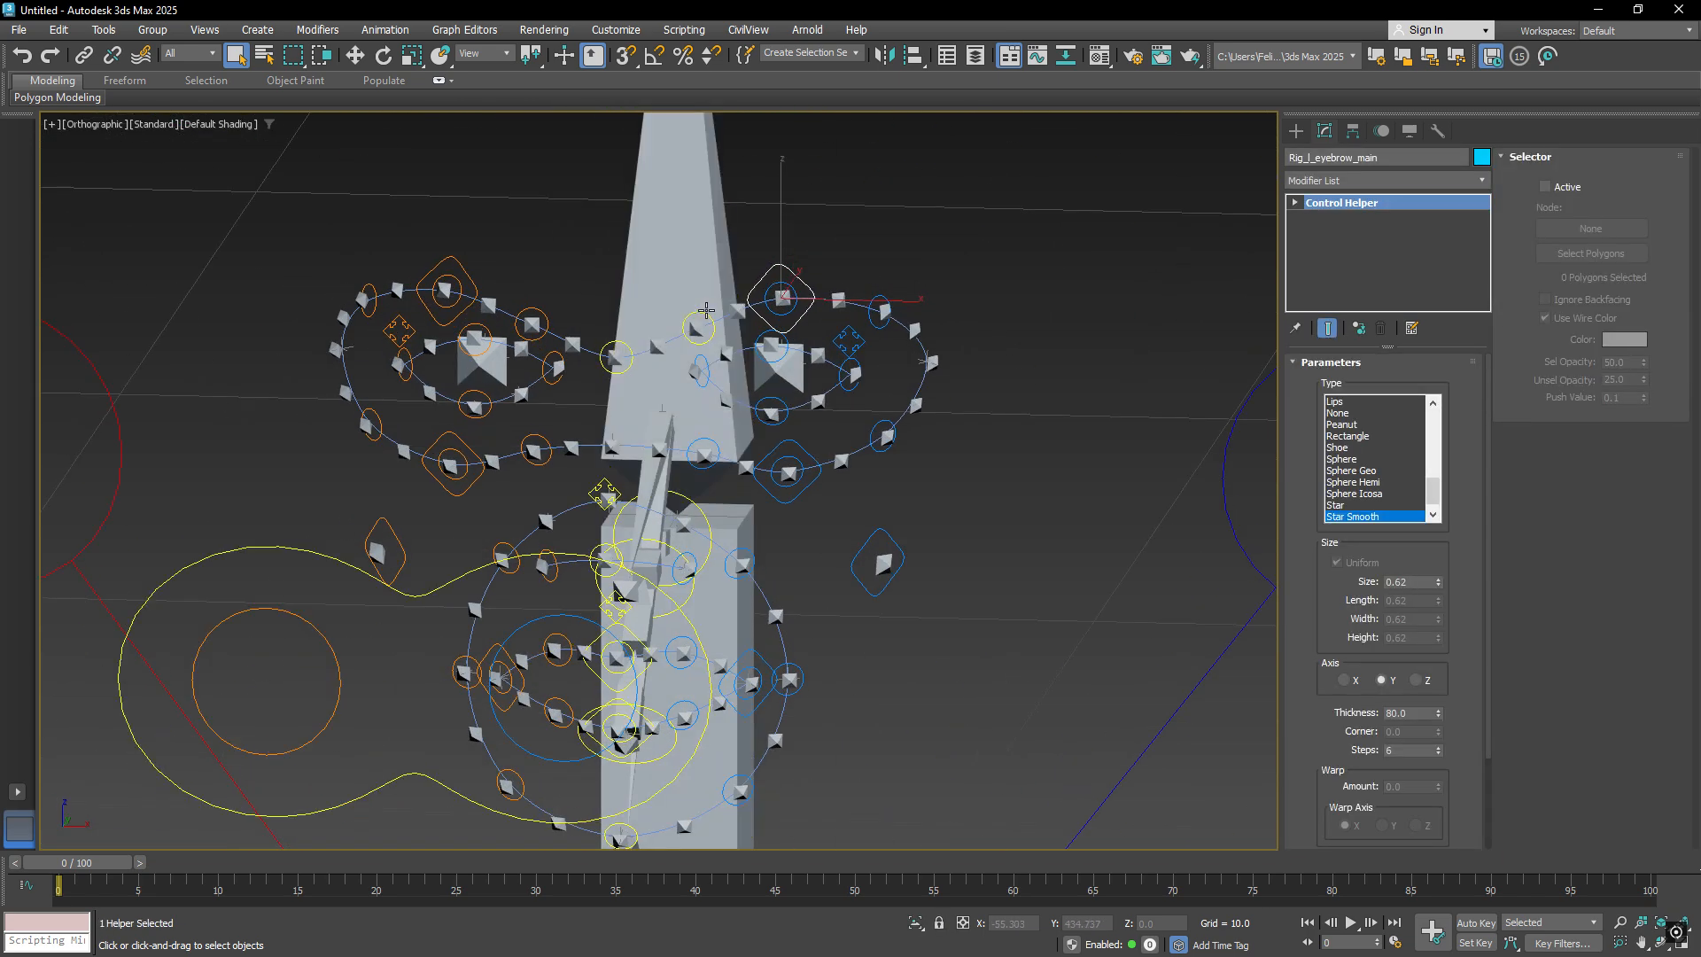
pyautogui.click(708, 318)
pyautogui.scroll(-7, 708, 318)
# Change the left upper arm control's type to Rectangle and set its warp amount to 1.0.
pyautogui.click(973, 453)
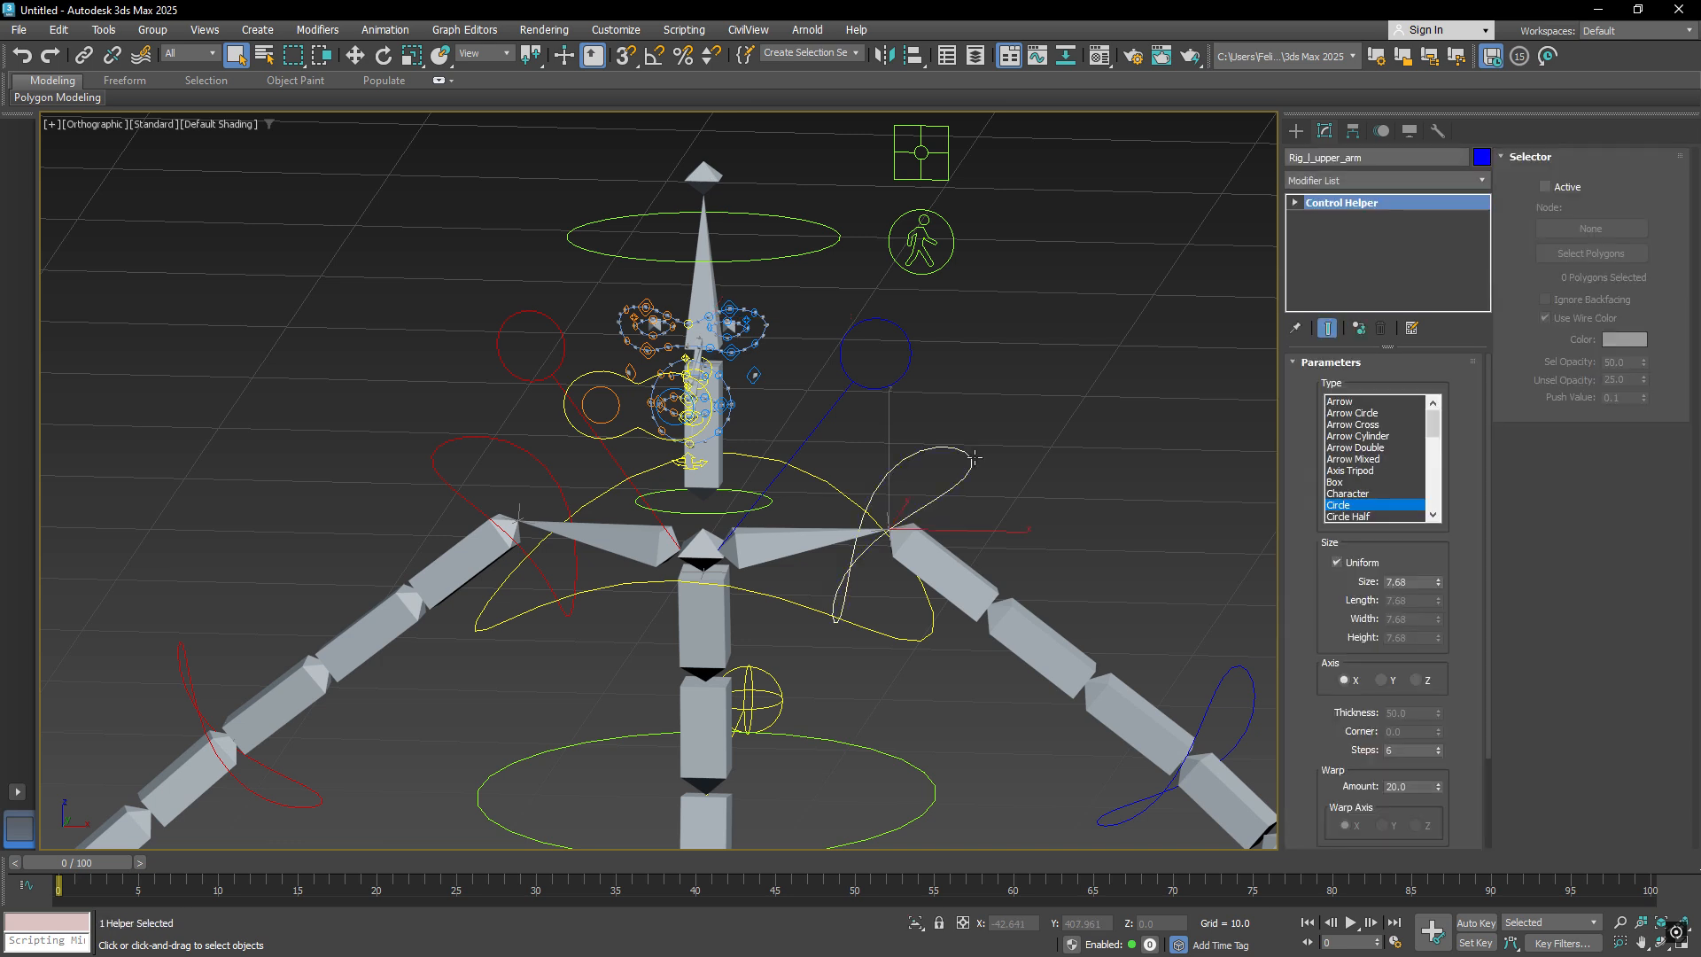
pyautogui.keyDown('alt'); pyautogui.moveTo(972, 453); pyautogui.dragTo(1049, 460, button='middle'); pyautogui.keyUp('alt')
pyautogui.moveTo(1434, 424); pyautogui.dragTo(1442, 506)
pyautogui.click(1362, 437)
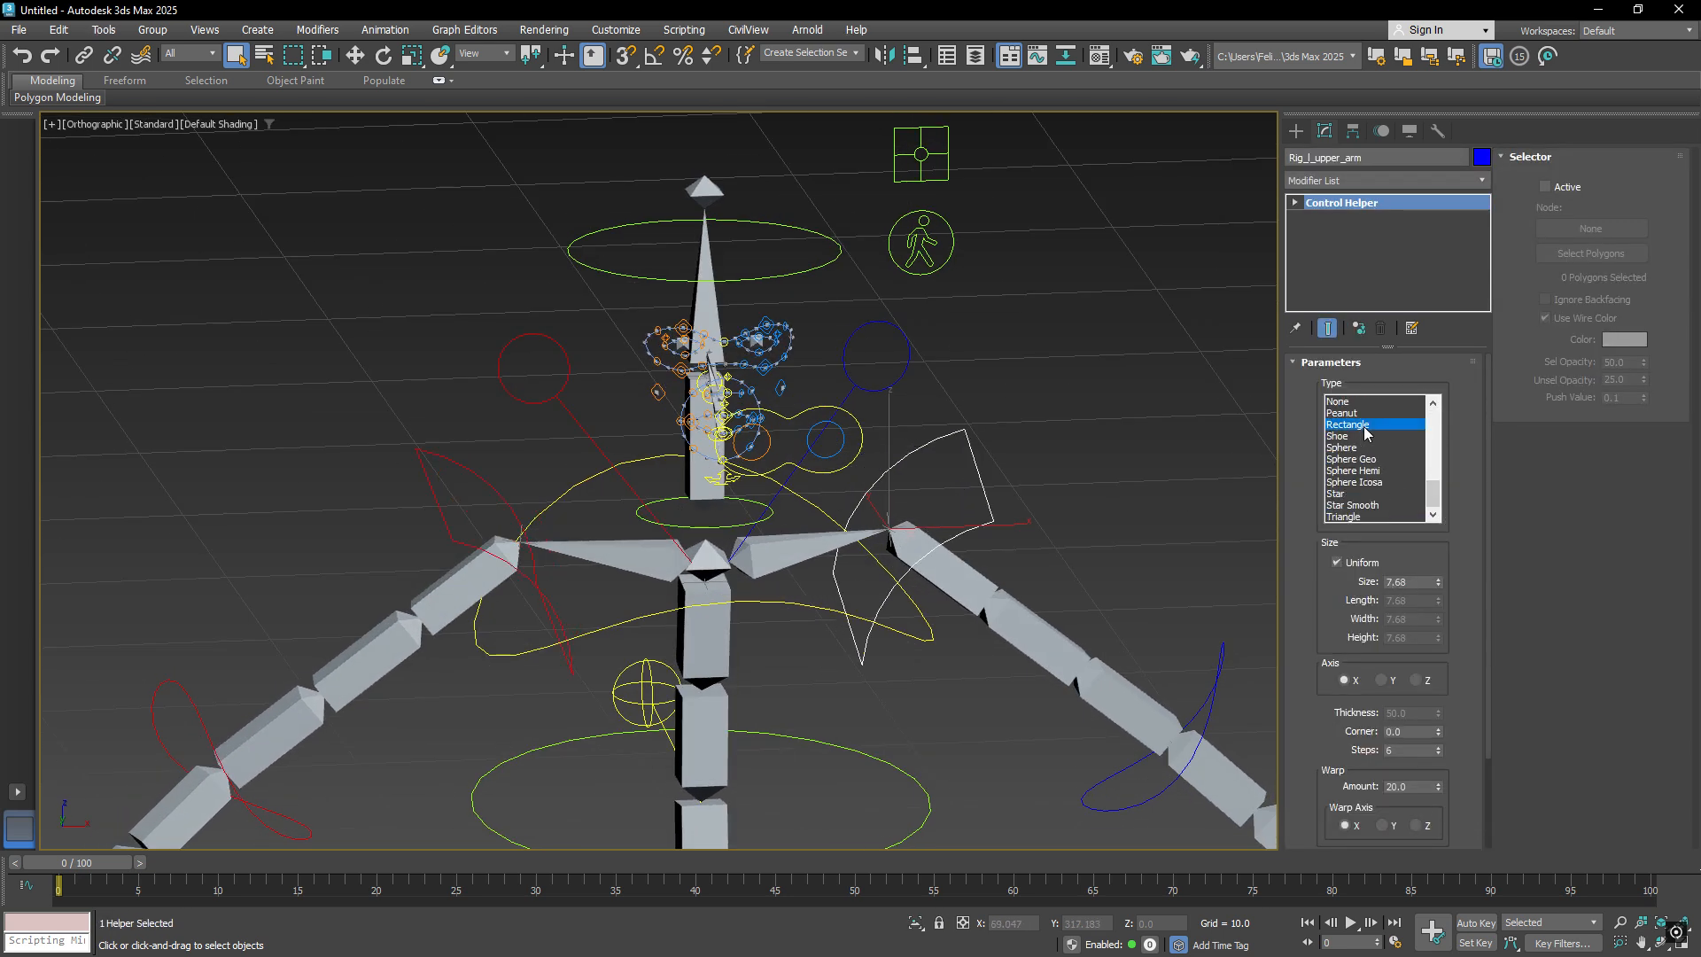
pyautogui.click(1353, 448)
pyautogui.click(1365, 426)
pyautogui.scroll(-3, 1444, 514)
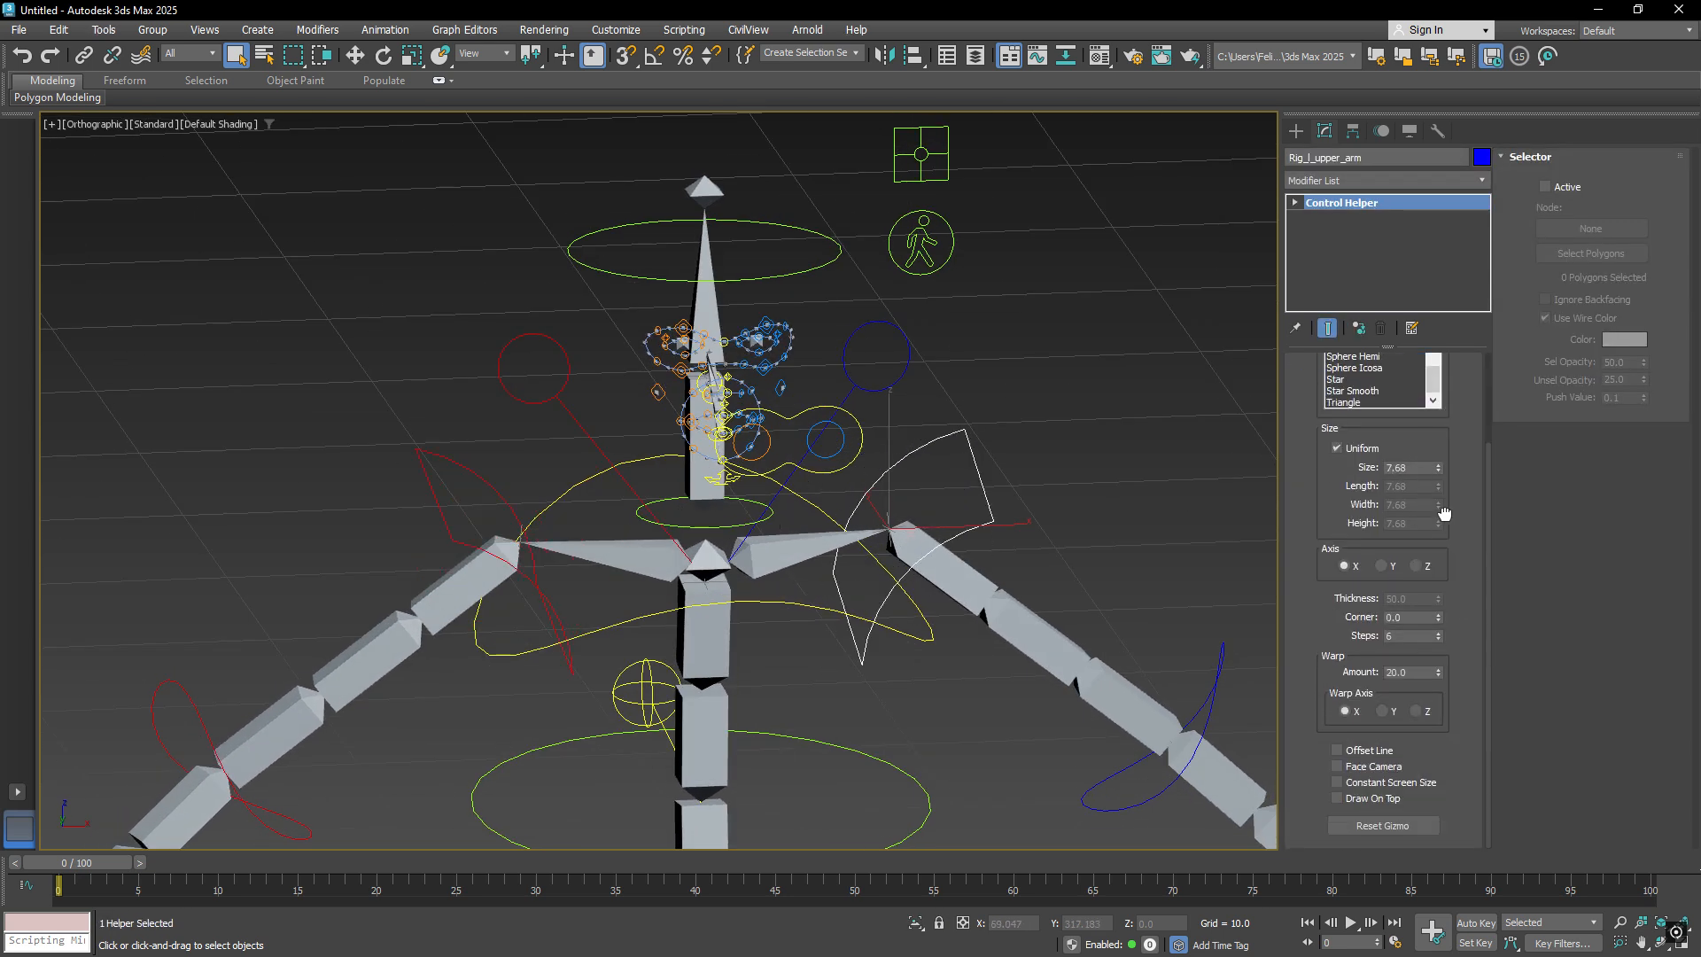
pyautogui.moveTo(1437, 679)
pyautogui.mouseDown()
pyautogui.moveTo(1437, 665)
pyautogui.moveTo(1431, 731)
pyautogui.moveTo(1434, 675)
pyautogui.moveTo(1429, 694)
pyautogui.mouseUp()
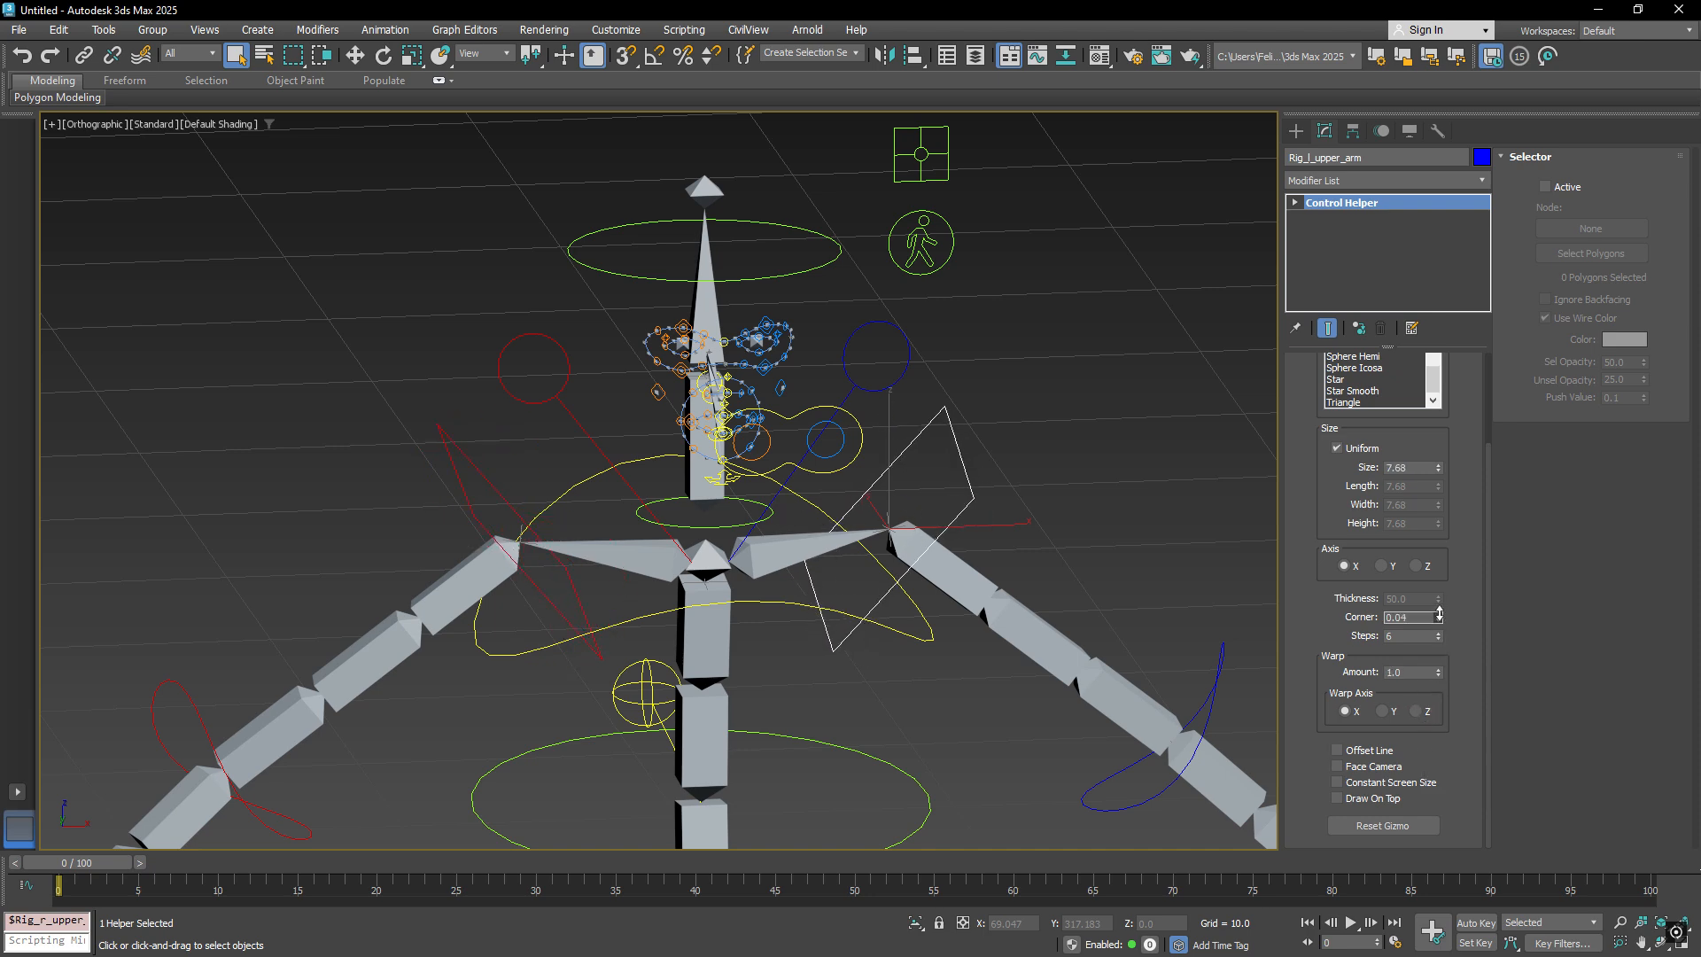